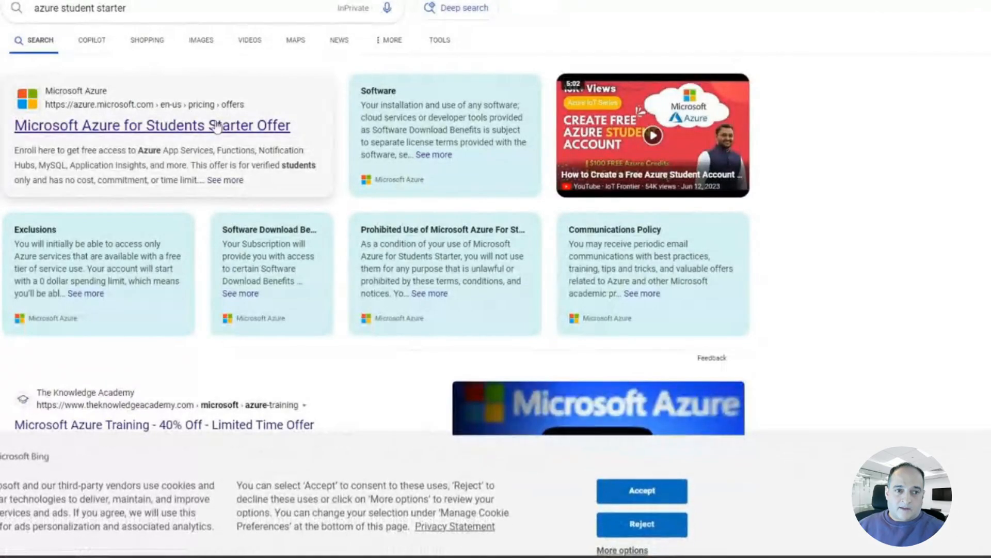
Step: Open the Microsoft Azure for Students Starter Offer page from the search results, decline its survey, and start activating the offer
{"action": "left_click", "coordinate": [217, 127]}
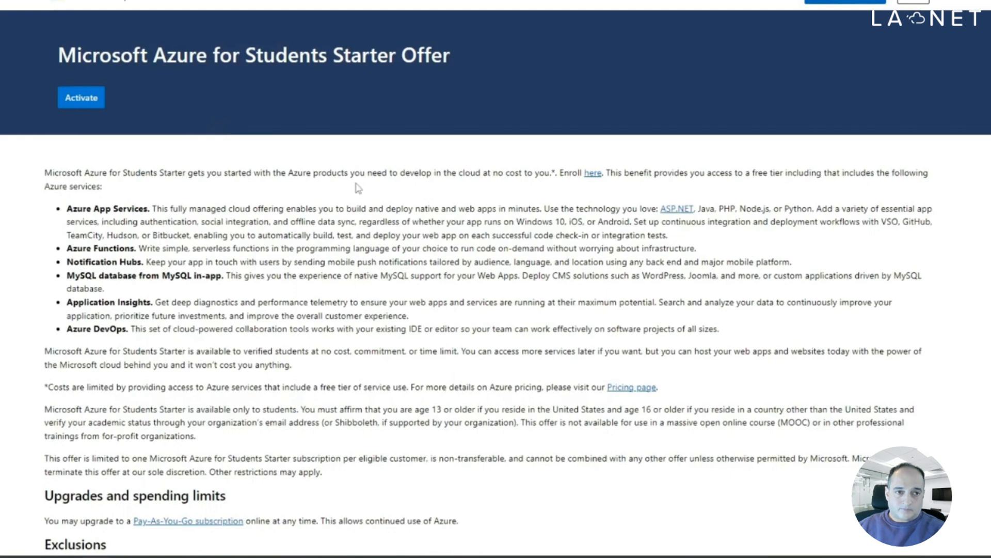
{"action": "scroll", "coordinate": [403, 232], "scroll_direction": "down", "scroll_amount": 3}
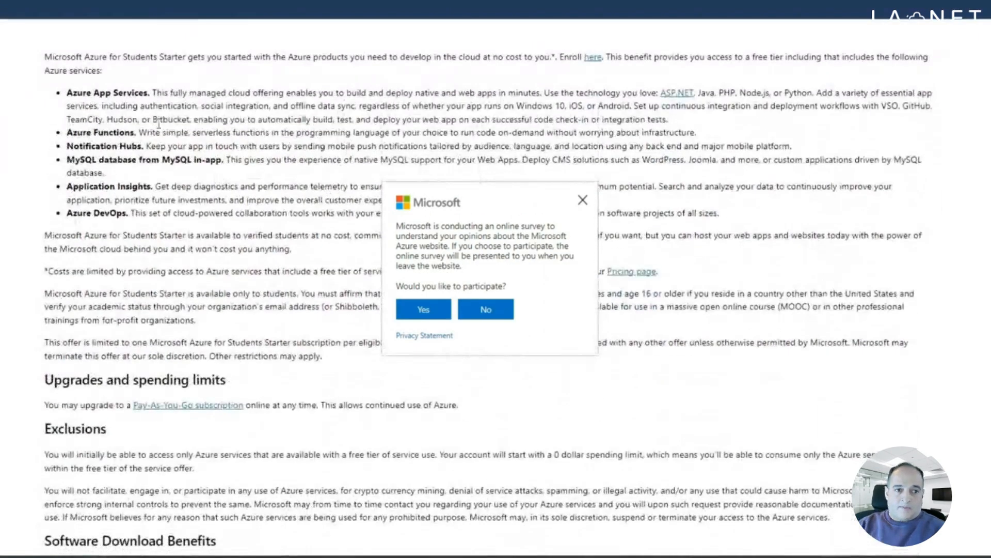
{"action": "left_click", "coordinate": [583, 200]}
{"action": "scroll", "coordinate": [405, 259], "scroll_direction": "up", "scroll_amount": 2}
{"action": "left_click", "coordinate": [90, 98]}
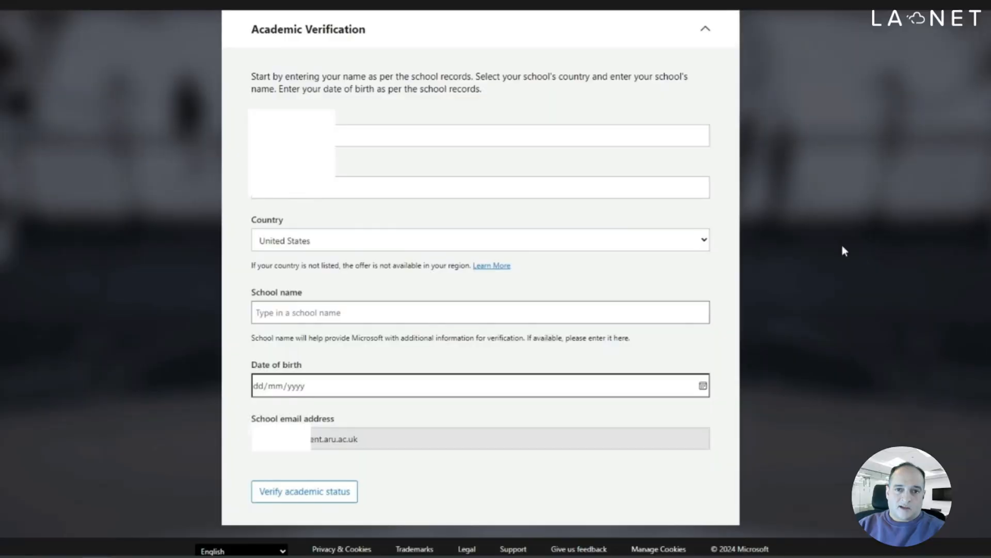
Step: In the academic verification form, set the country to United Kingdom and the school to ARU Peterborough (Peterborough)
{"action": "left_click", "coordinate": [413, 246]}
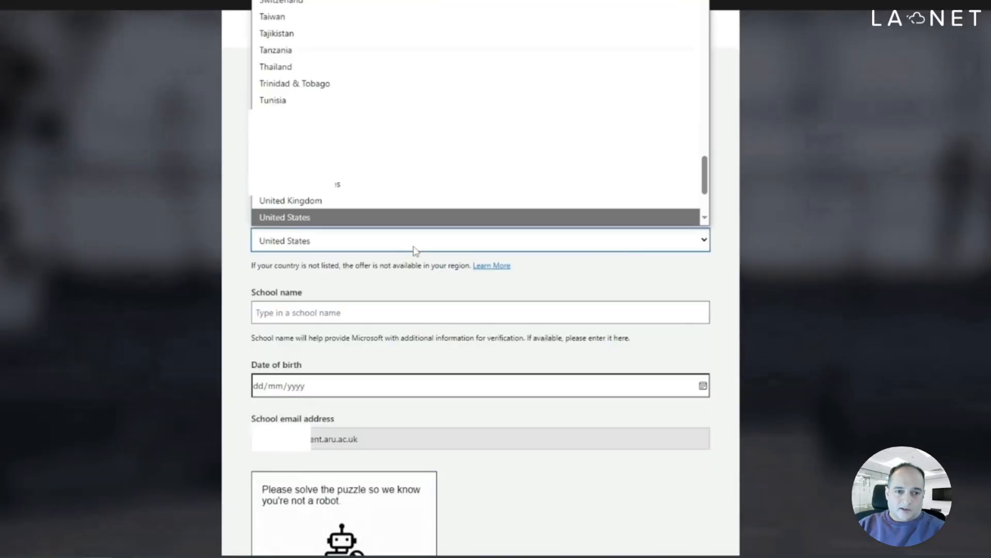
{"action": "left_click", "coordinate": [361, 201]}
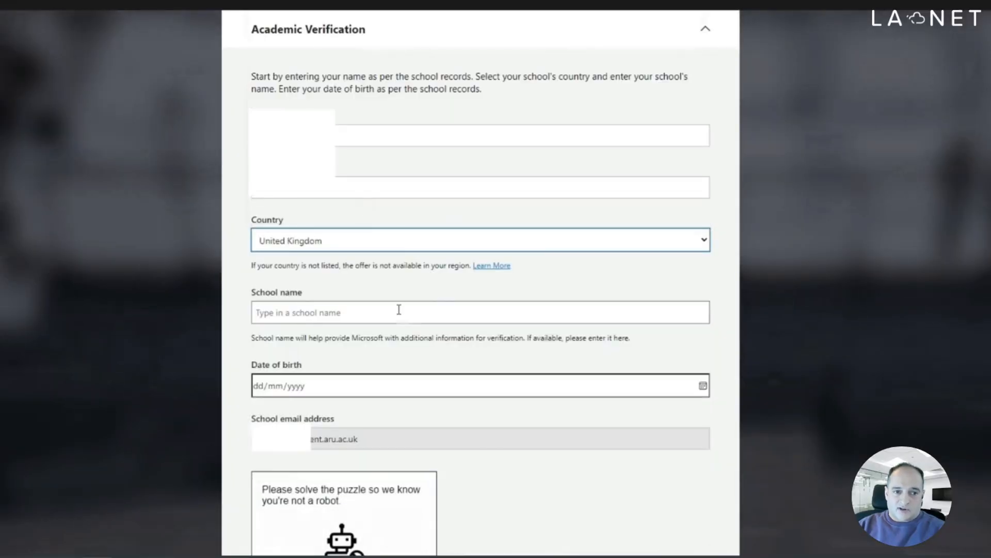
{"action": "left_click", "coordinate": [399, 309]}
{"action": "type", "text": "Peter"}
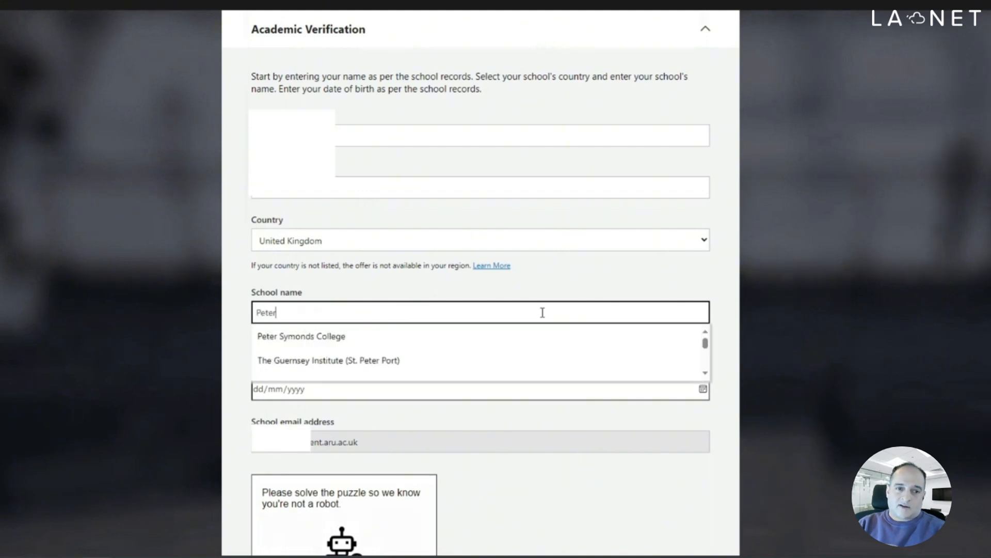
{"action": "key", "text": "ctrl+a"}
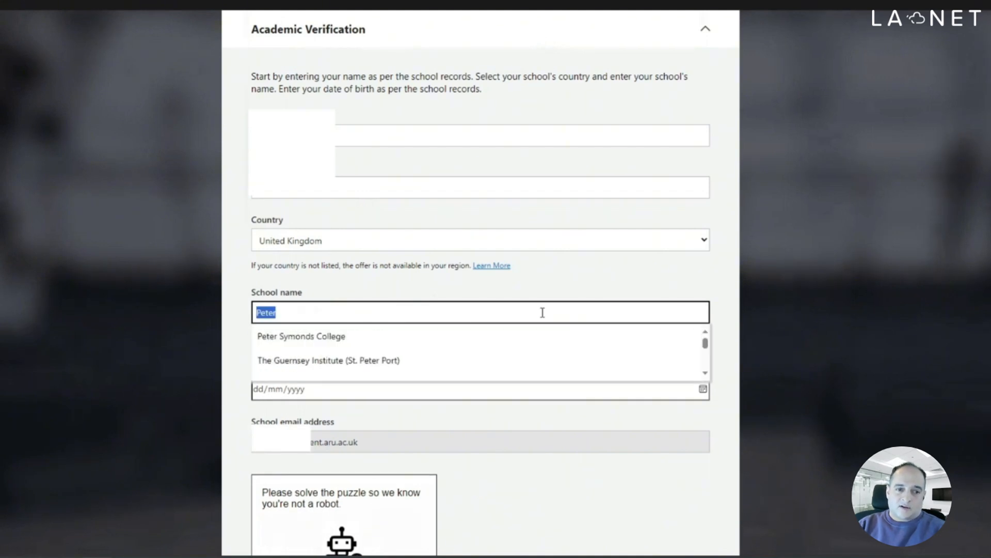
{"action": "type", "text": "ARU"}
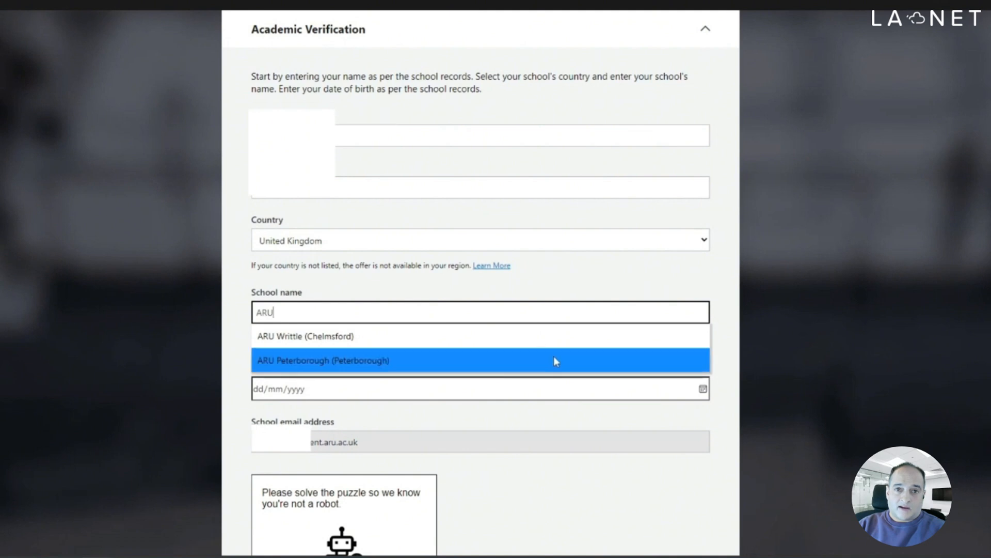
{"action": "left_click", "coordinate": [366, 361]}
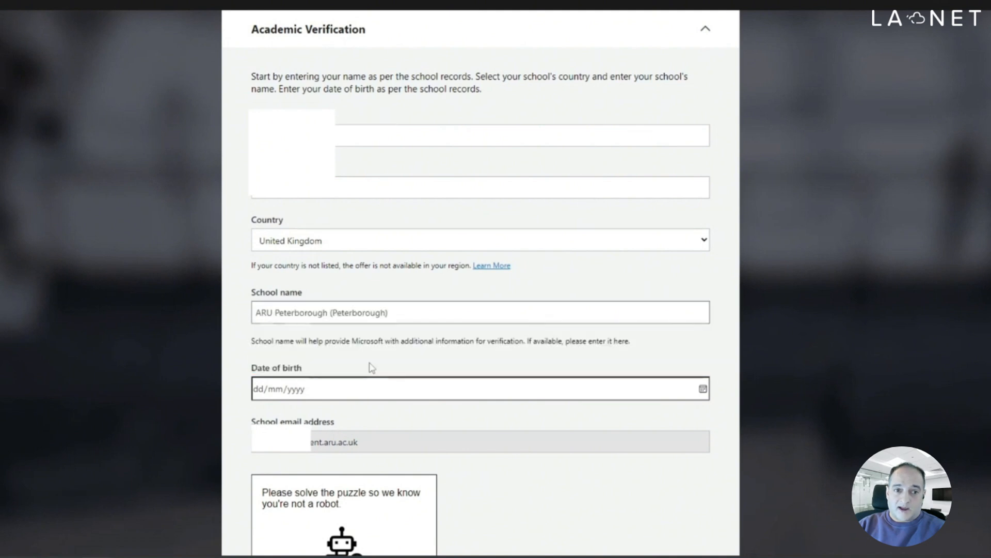
Step: Enter the date of birth, solve the robot-check puzzle, and submit the form to verify academic status
{"action": "left_click", "coordinate": [345, 390]}
{"action": "type", "text": "02"}
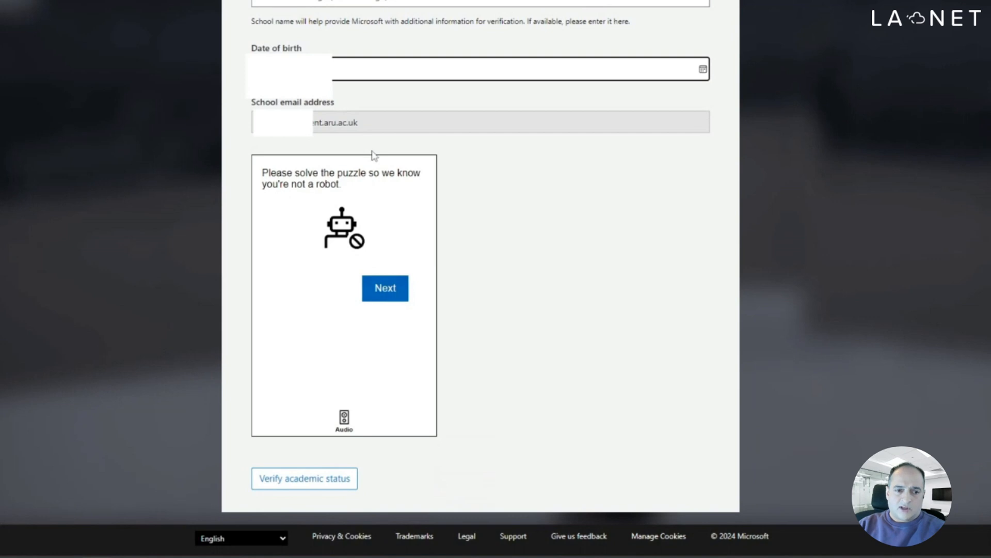
{"action": "left_click", "coordinate": [391, 291]}
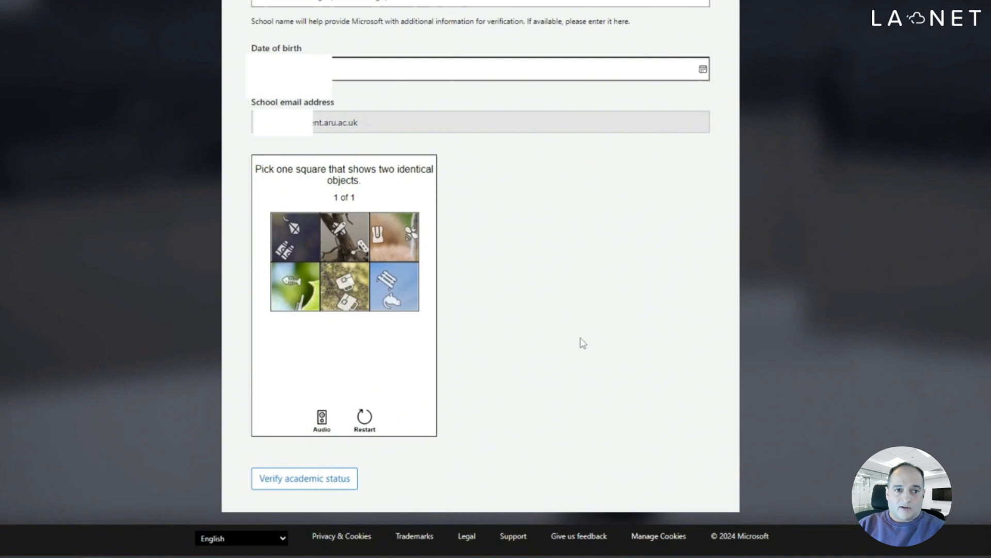
{"action": "left_click", "coordinate": [357, 280]}
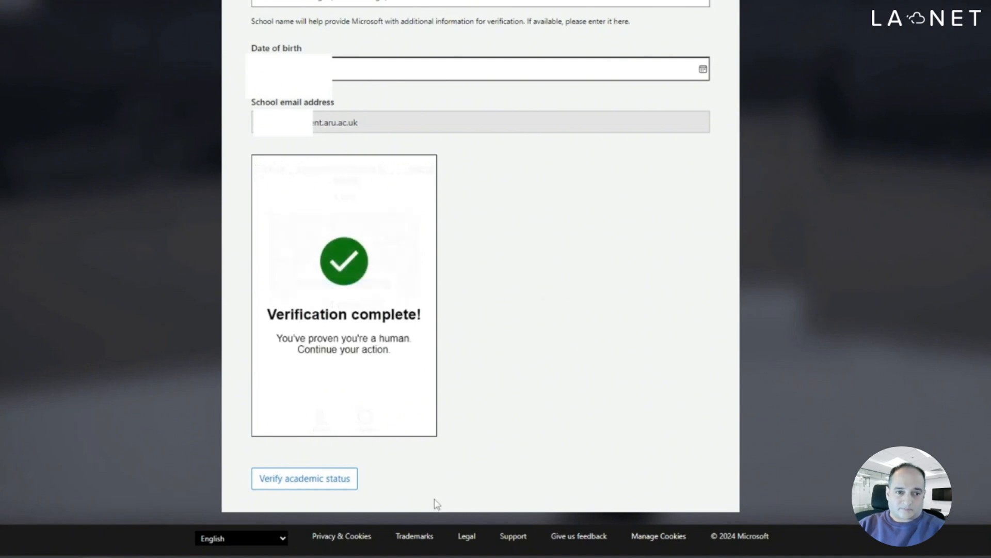
{"action": "left_click", "coordinate": [316, 482]}
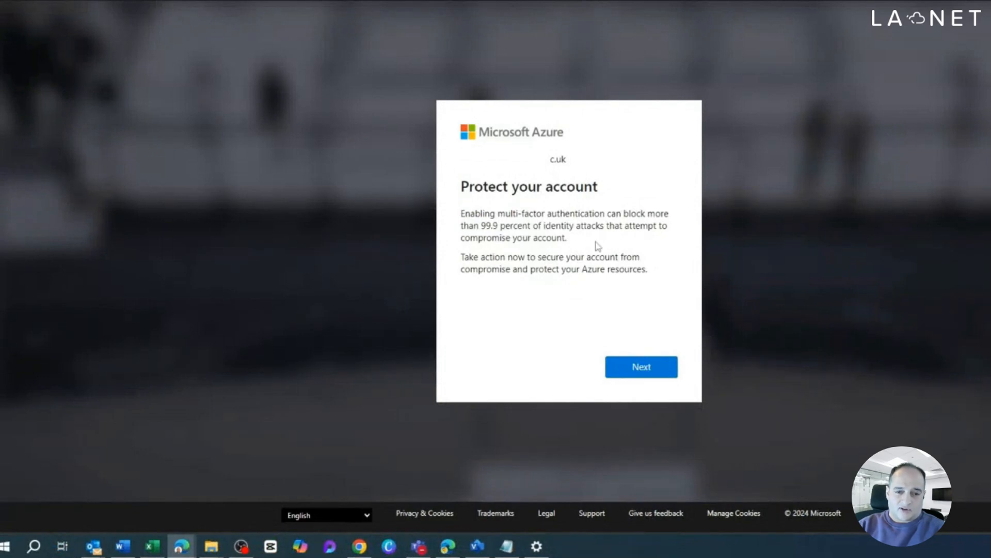
Step: Continue past the account protection notice and submit satisfied feedback on the signup experience
{"action": "left_click", "coordinate": [650, 369]}
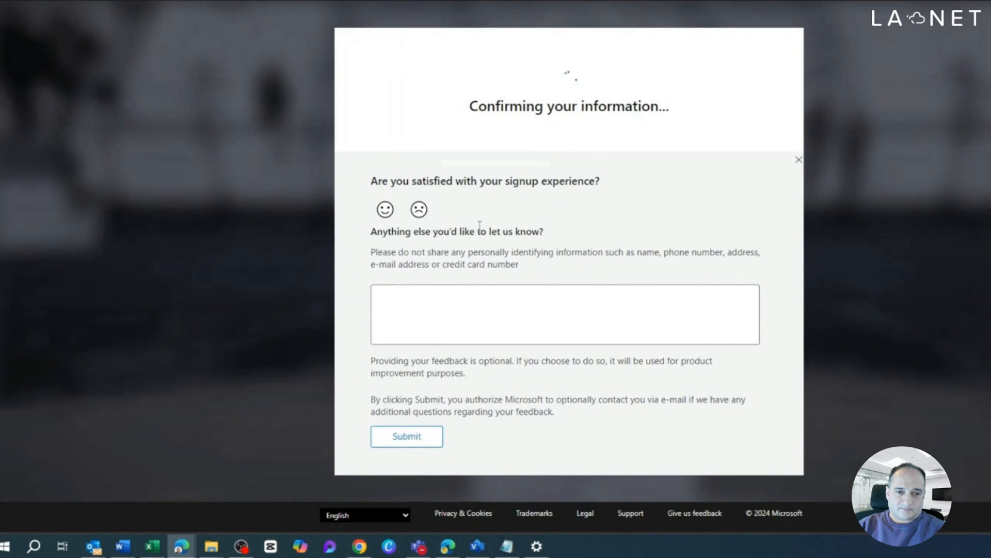
{"action": "left_click", "coordinate": [389, 212]}
{"action": "left_click", "coordinate": [408, 435]}
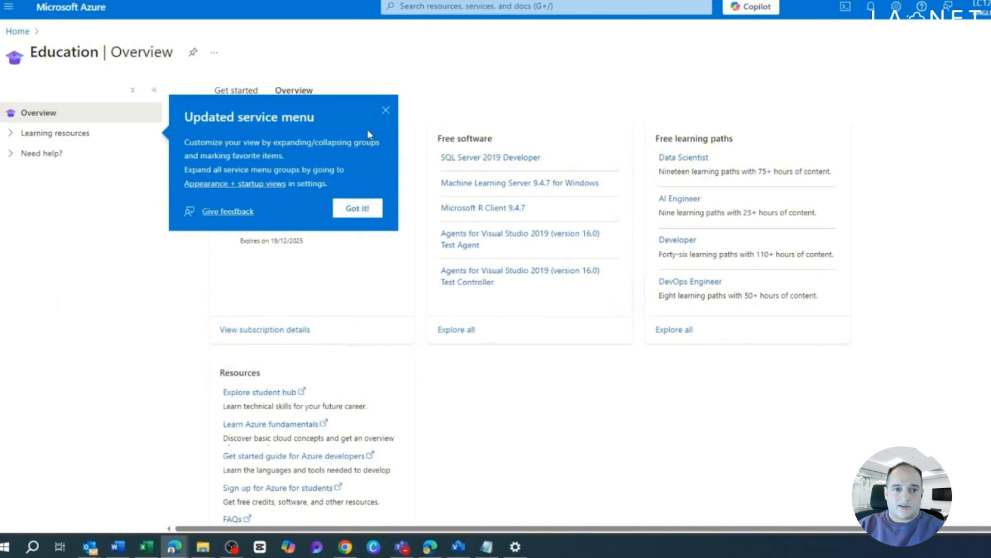
Step: Go from the Education overview to the subscription details, open the Azure for Students Starter subscription, and dismiss the service menu notices
{"action": "left_click", "coordinate": [386, 111]}
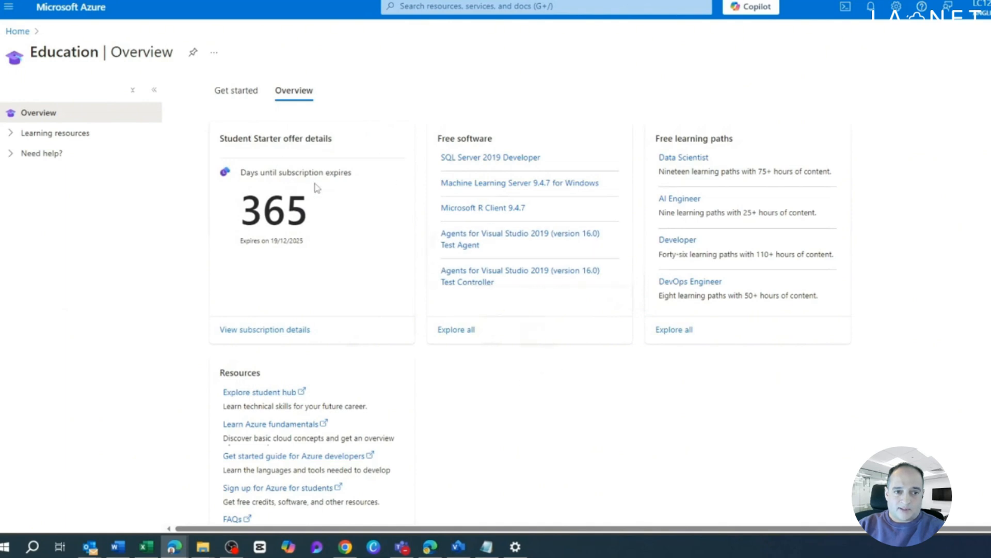
{"action": "scroll", "coordinate": [673, 436], "scroll_direction": "down", "scroll_amount": 2}
{"action": "scroll", "coordinate": [673, 436], "scroll_direction": "up", "scroll_amount": 2}
{"action": "left_click", "coordinate": [281, 331]}
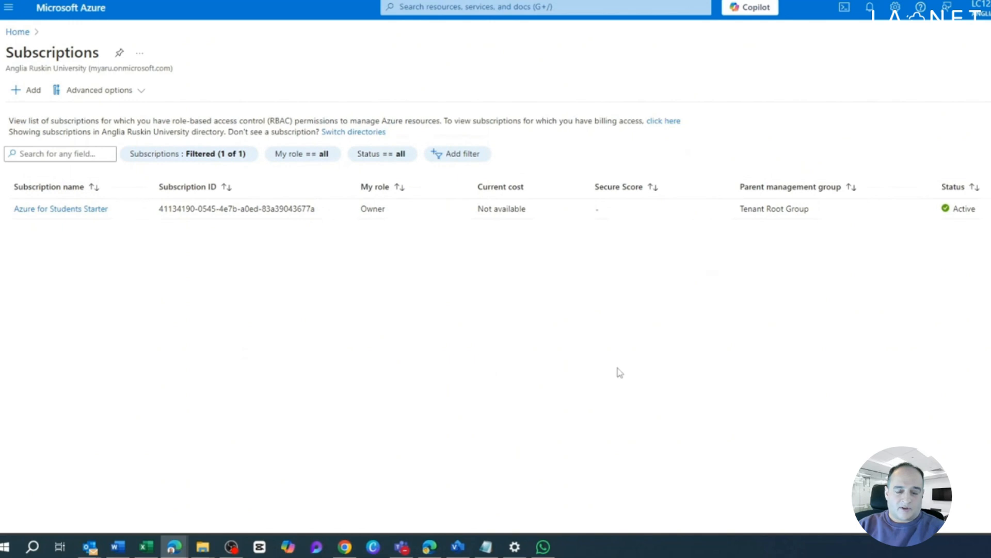
{"action": "left_click", "coordinate": [54, 215]}
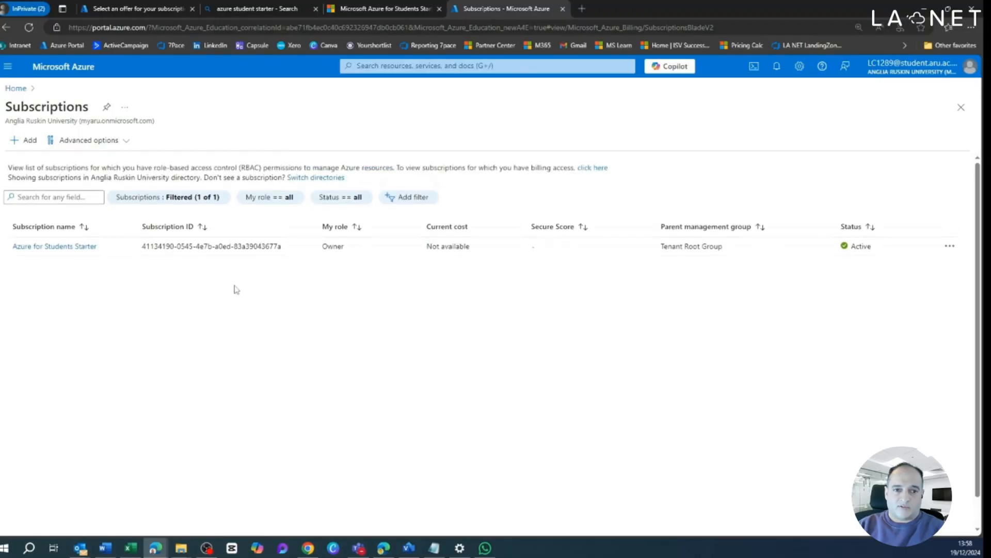
{"action": "left_click", "coordinate": [66, 247]}
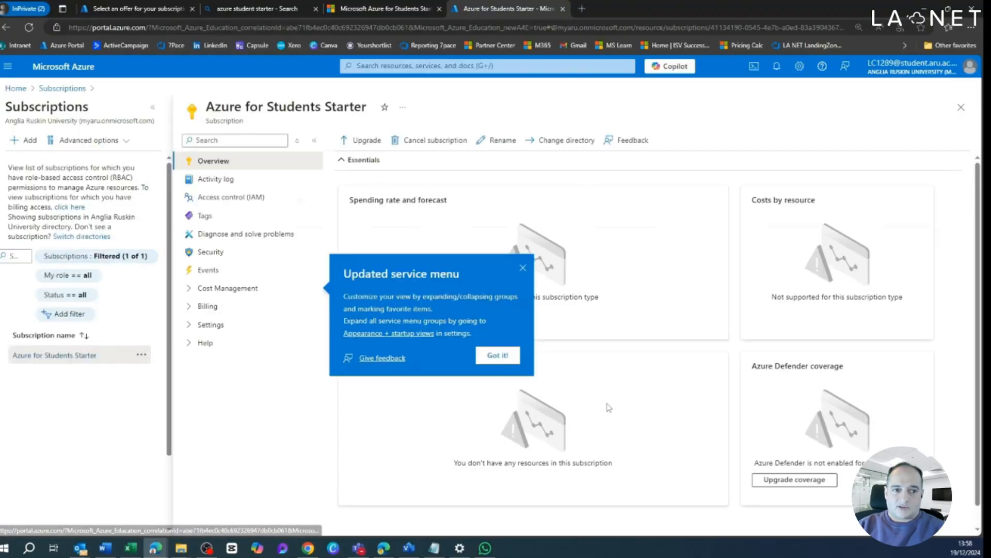
{"action": "left_click", "coordinate": [524, 270]}
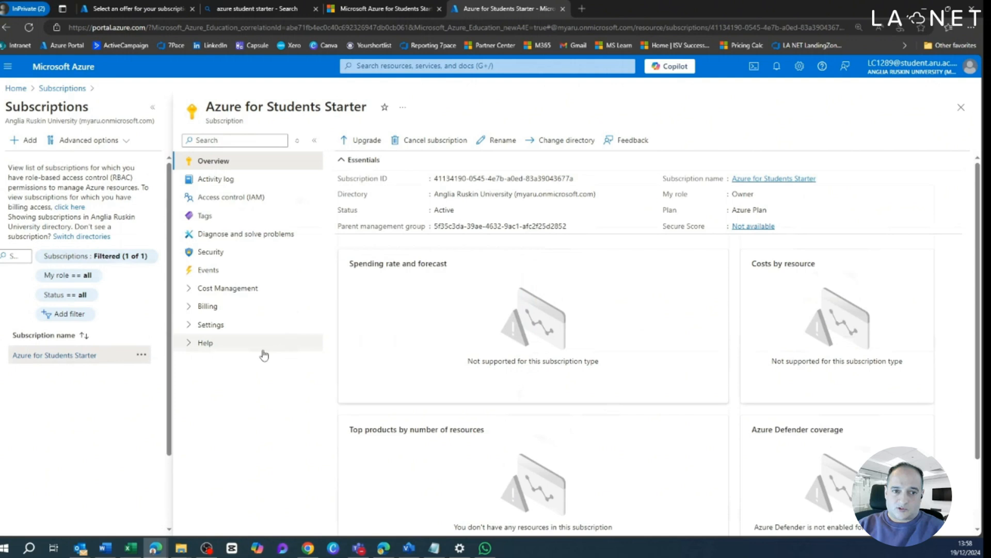
Step: Start a new resource group in the Azure for Students Starter subscription and name it rg-test
{"action": "left_click", "coordinate": [243, 326]}
{"action": "left_click", "coordinate": [248, 408]}
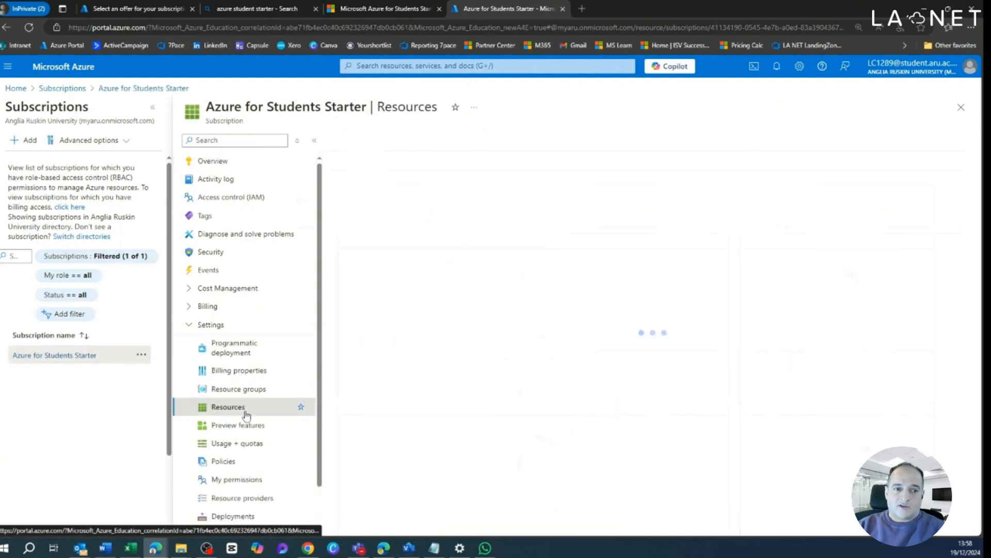
{"action": "left_click", "coordinate": [240, 389]}
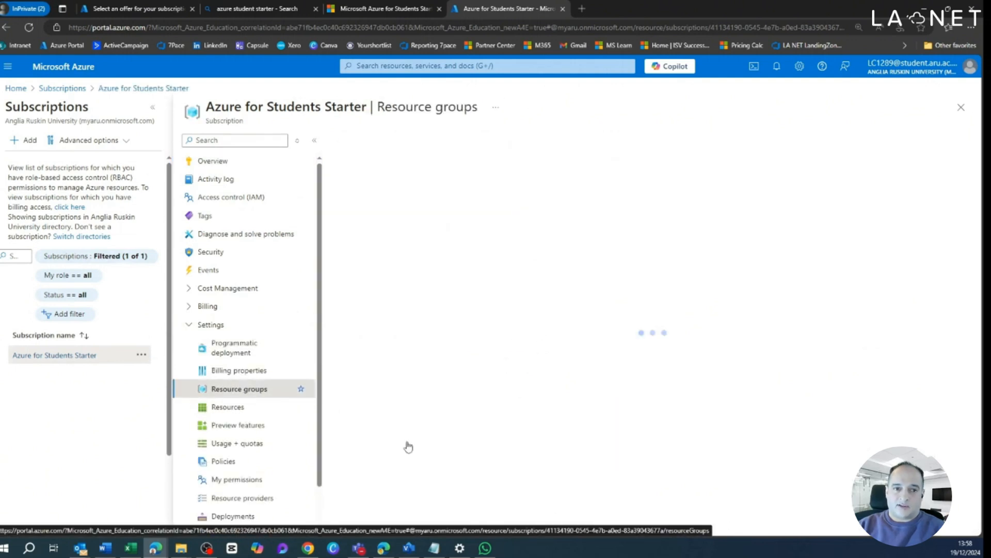
{"action": "left_click", "coordinate": [370, 145]}
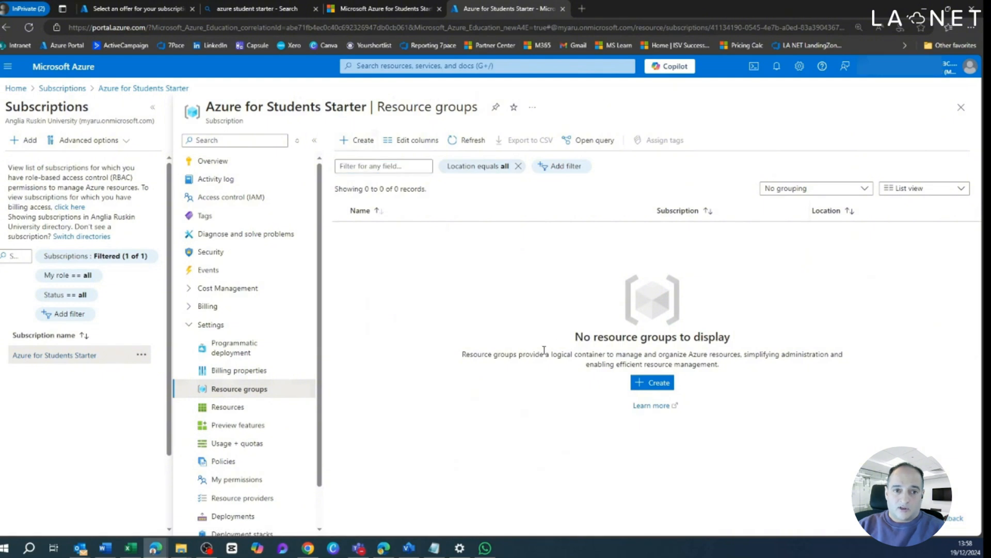
{"action": "left_click", "coordinate": [231, 252]}
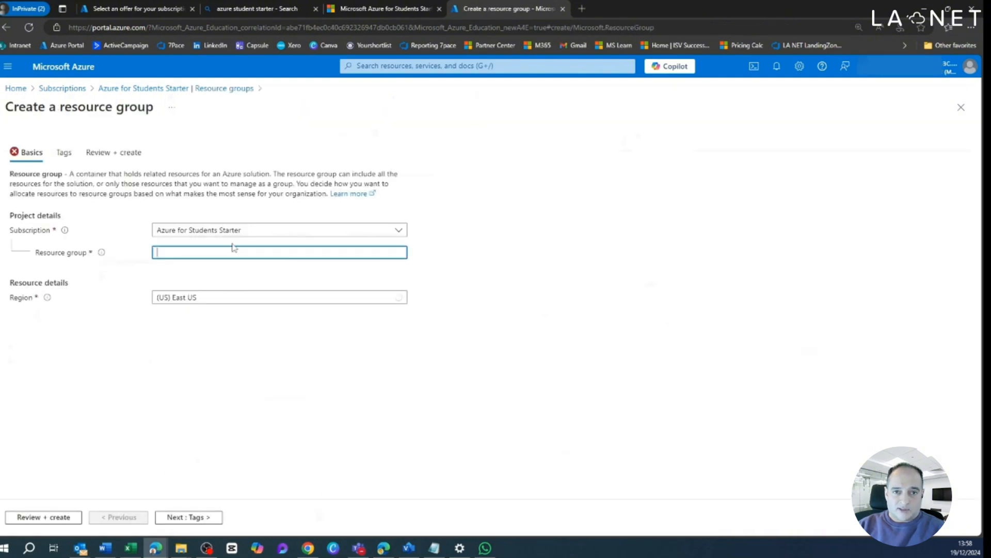
{"action": "type", "text": "M"}
{"action": "key", "text": "BackSpace"}
{"action": "type", "text": "rg-test"}
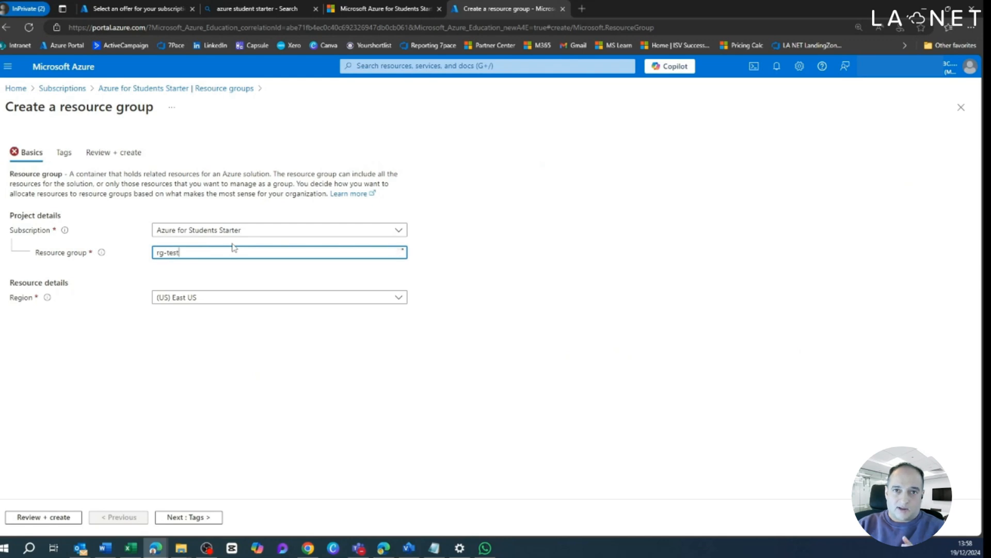
Step: Set the resource group's region to (Europe) UK South and create it without tags
{"action": "left_click", "coordinate": [239, 299]}
{"action": "scroll", "coordinate": [243, 451], "scroll_direction": "down", "scroll_amount": 5}
{"action": "scroll", "coordinate": [252, 458], "scroll_direction": "up", "scroll_amount": 5}
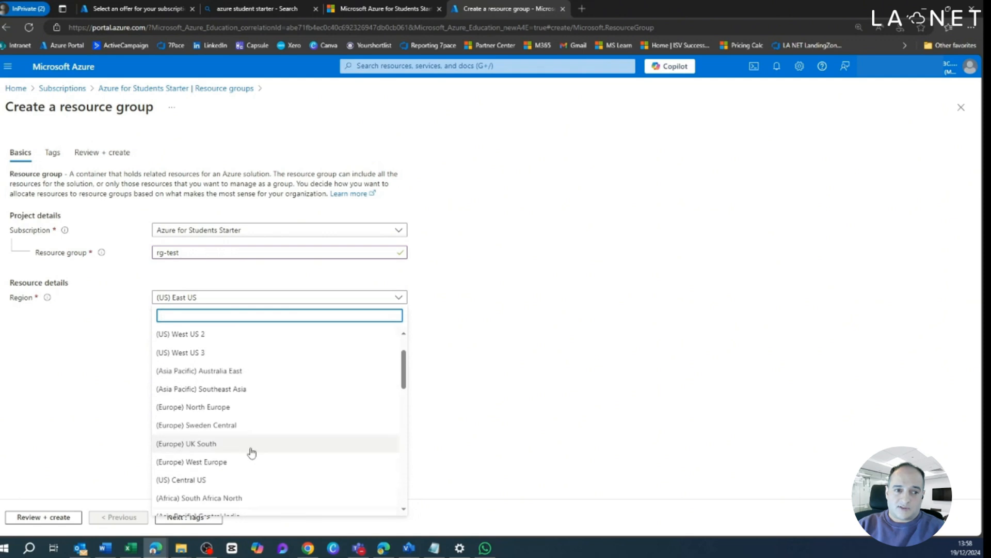
{"action": "left_click", "coordinate": [279, 443]}
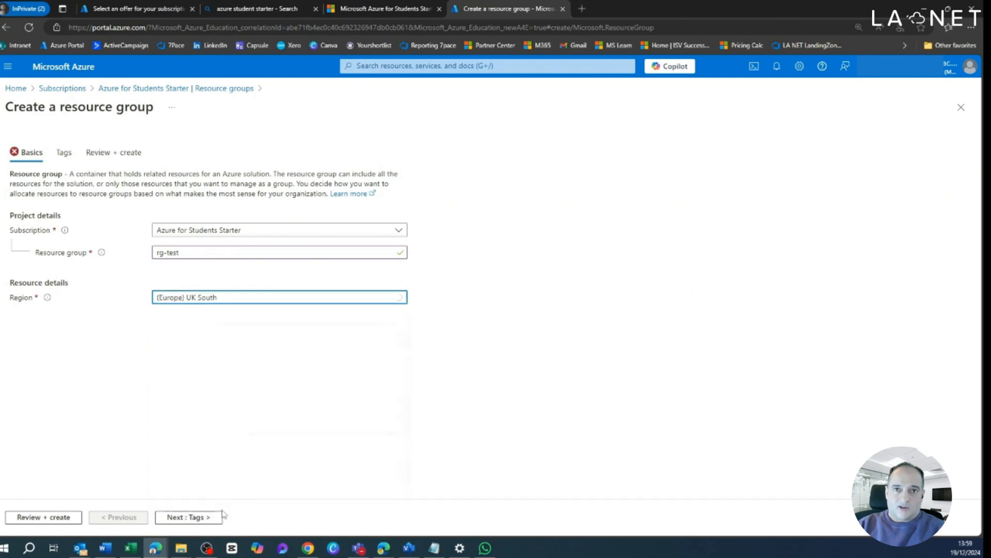
{"action": "left_click", "coordinate": [191, 519]}
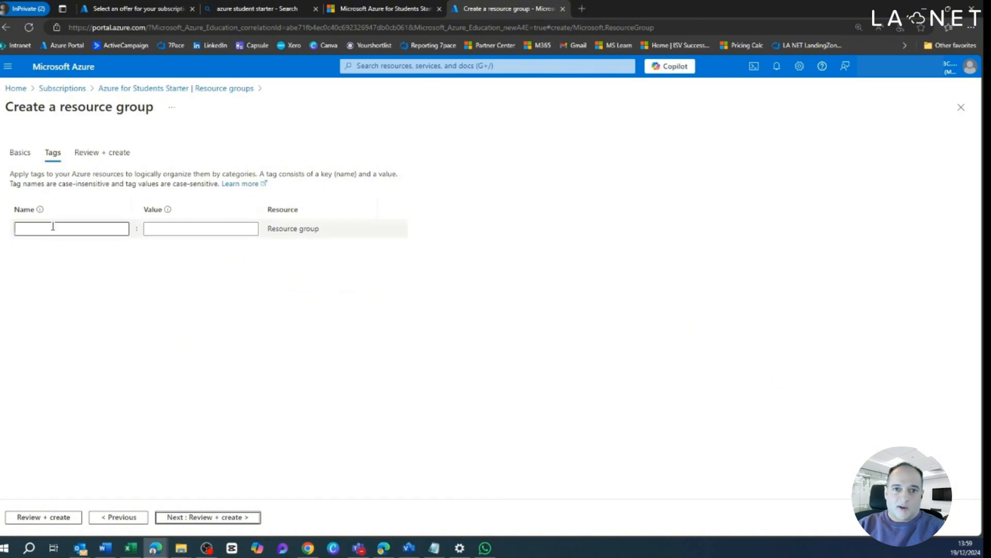
{"action": "left_click", "coordinate": [221, 517]}
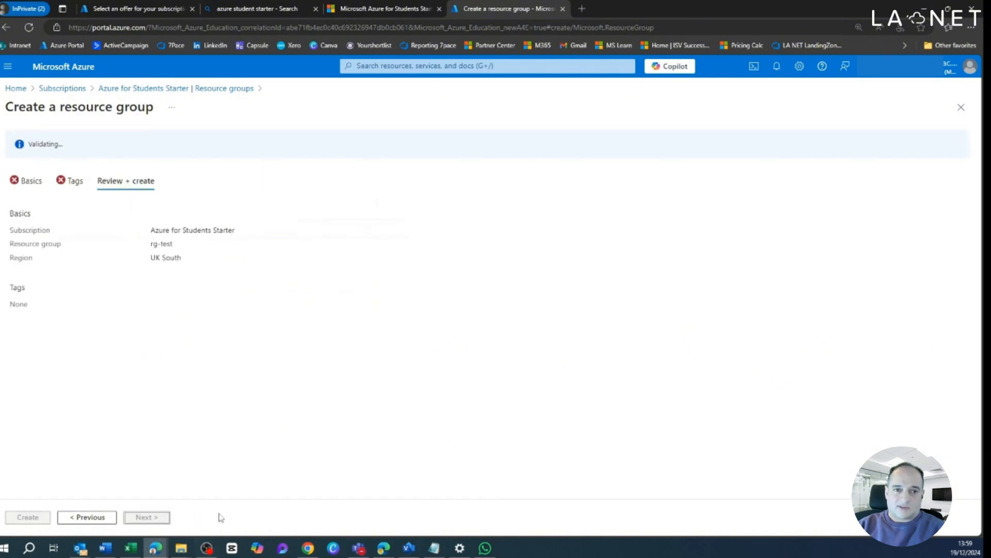
{"action": "left_click", "coordinate": [29, 518]}
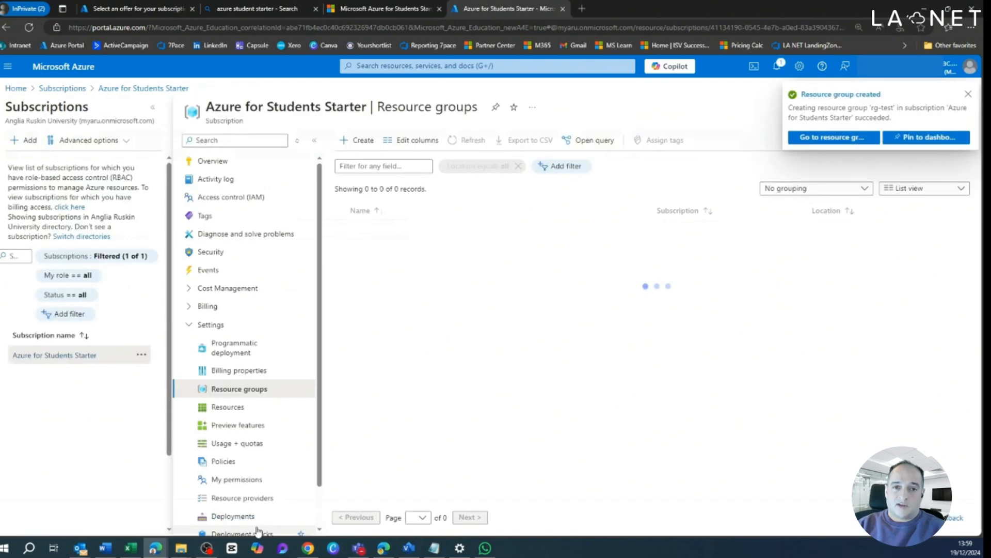
Step: Collapse the subscriptions list and open the rg-test resource group
{"action": "left_click", "coordinate": [152, 106]}
{"action": "left_click", "coordinate": [212, 231]}
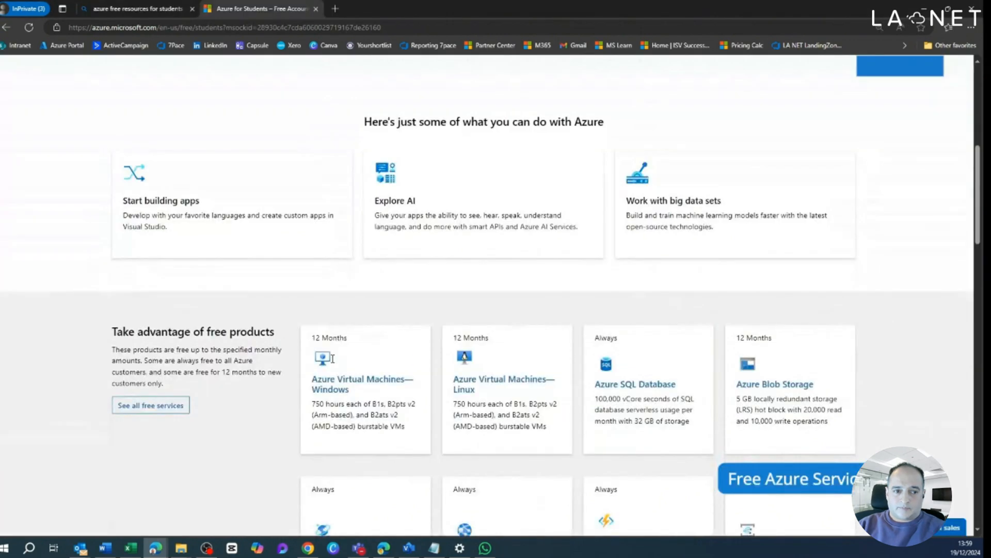
Step: Open the full list of free services on the Azure for Students page and review the services, monthly amounts and free periods
{"action": "scroll", "coordinate": [333, 359], "scroll_direction": "down", "scroll_amount": 2}
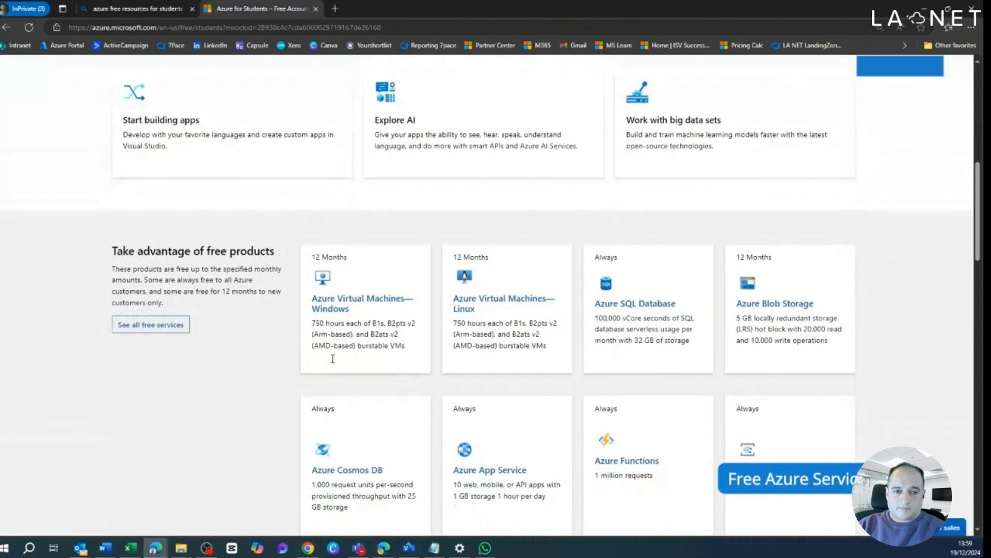
{"action": "left_click", "coordinate": [157, 326]}
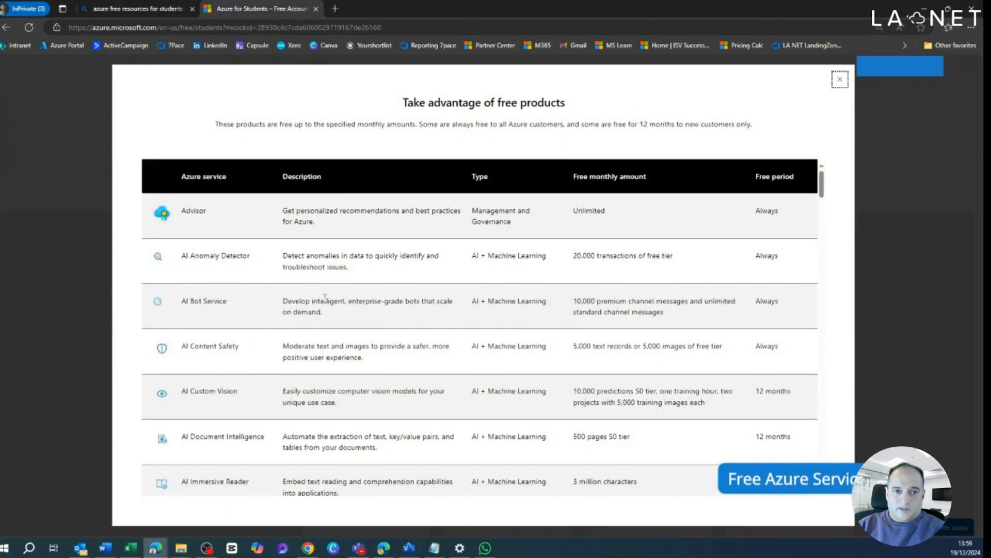
{"action": "scroll", "coordinate": [325, 297], "scroll_direction": "down", "scroll_amount": 3}
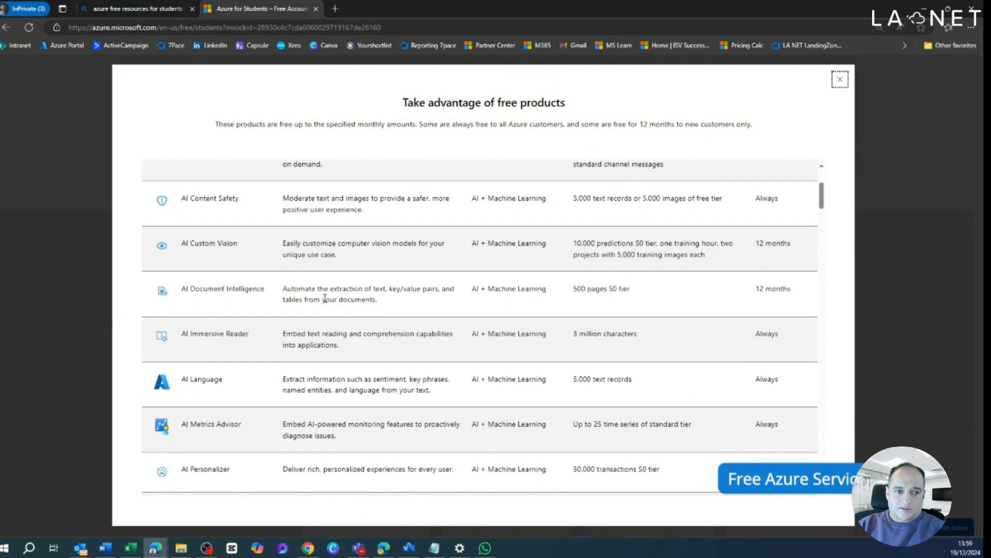
{"action": "scroll", "coordinate": [378, 422], "scroll_direction": "down", "scroll_amount": 7}
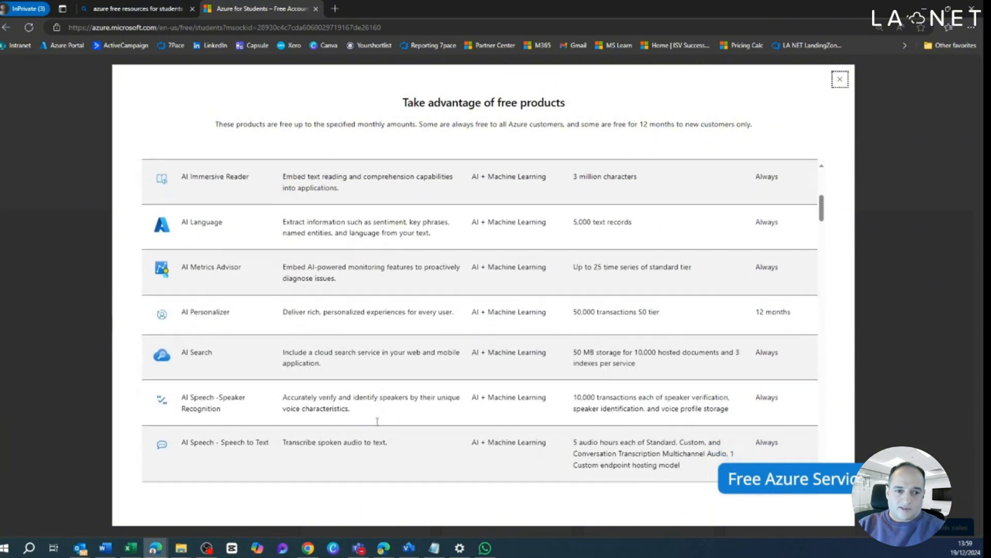
Step: Review the rest of the free products list, from AI services through databases, DevOps, networking and storage, checking monthly amounts and free periods
{"action": "scroll", "coordinate": [377, 421], "scroll_direction": "down", "scroll_amount": 7}
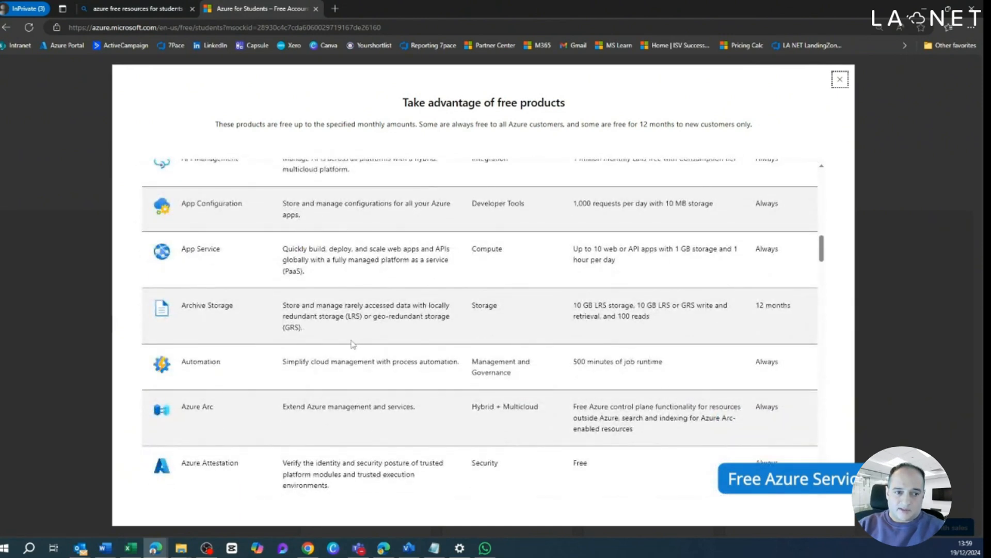
{"action": "scroll", "coordinate": [335, 352], "scroll_direction": "down", "scroll_amount": 3}
{"action": "scroll", "coordinate": [334, 351], "scroll_direction": "down", "scroll_amount": 5}
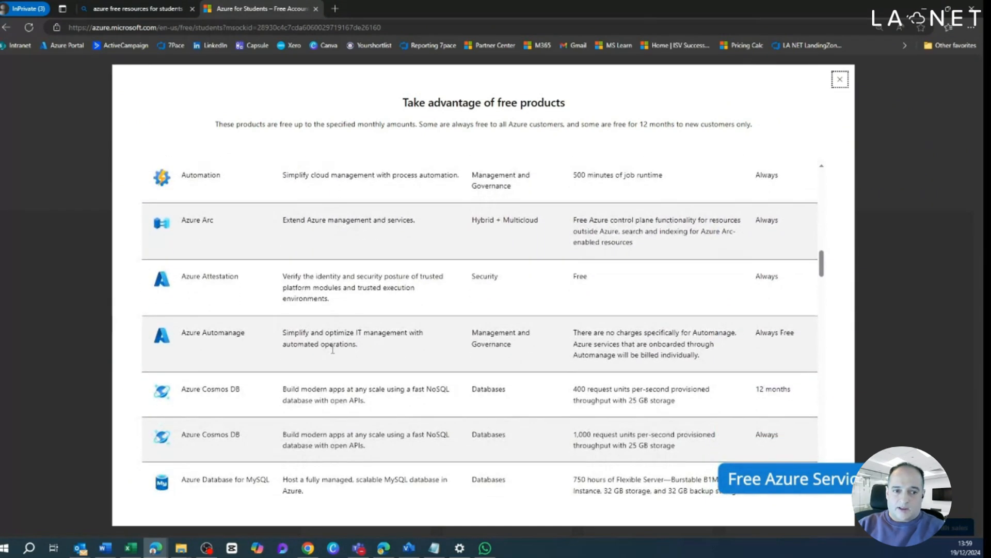
{"action": "scroll", "coordinate": [332, 350], "scroll_direction": "down", "scroll_amount": 3}
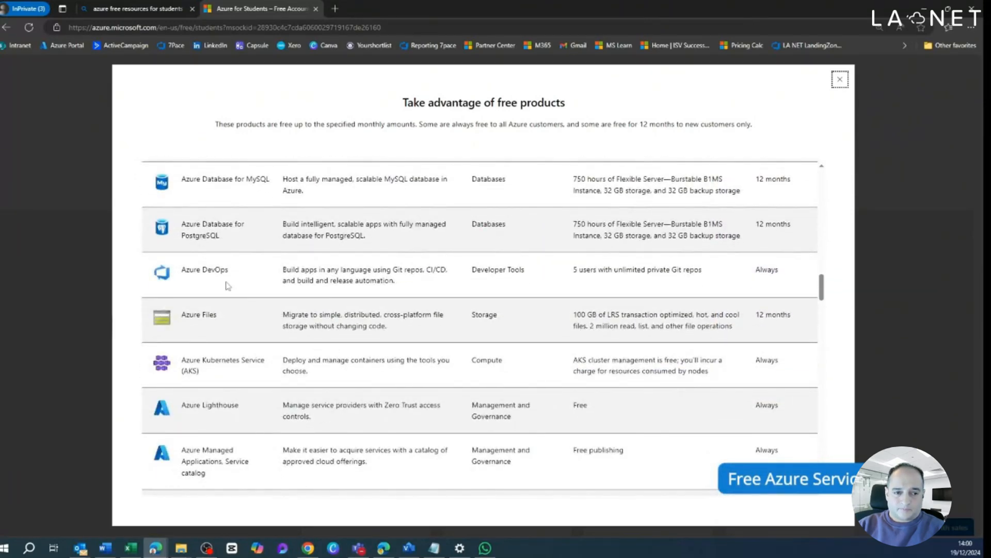
{"action": "scroll", "coordinate": [491, 397], "scroll_direction": "down", "scroll_amount": 5}
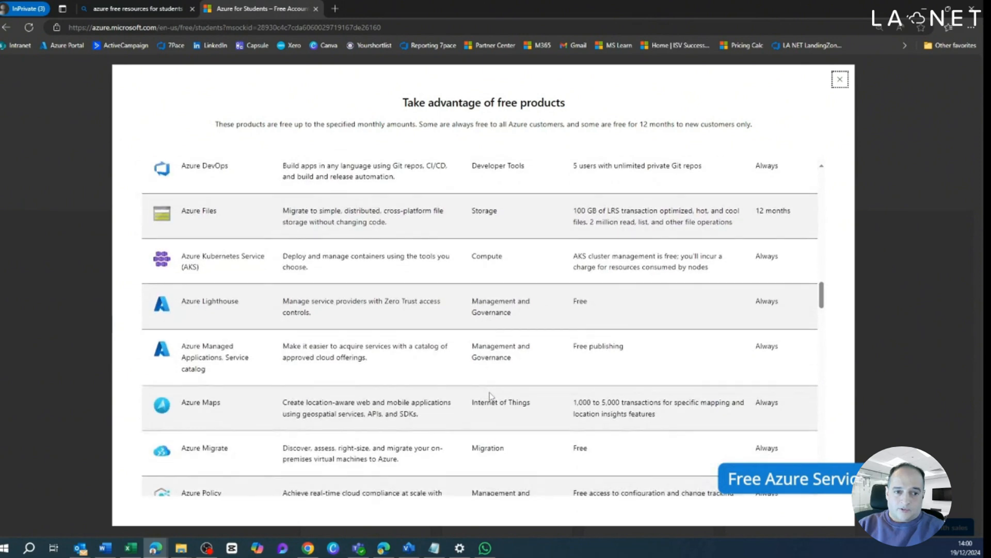
{"action": "scroll", "coordinate": [491, 397], "scroll_direction": "down", "scroll_amount": 1}
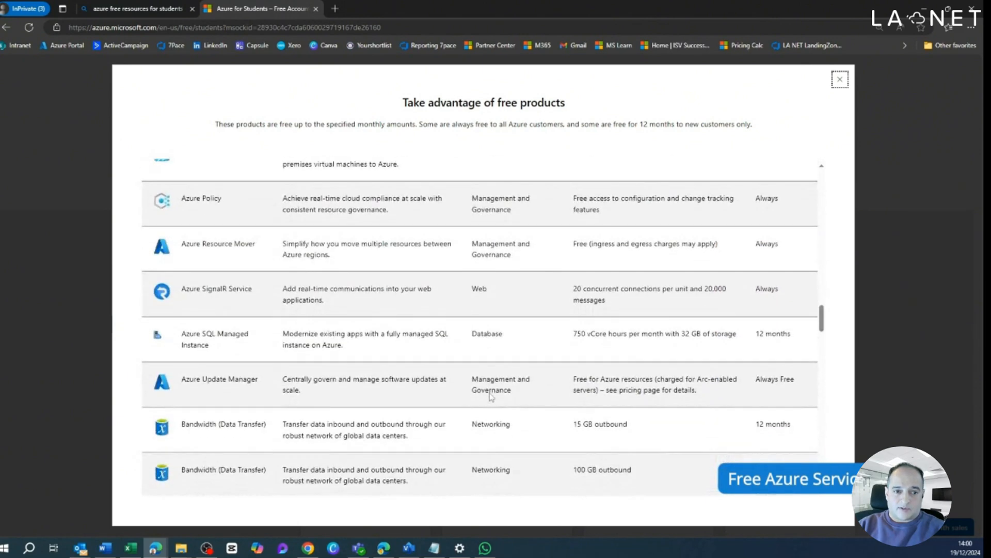
{"action": "scroll", "coordinate": [491, 394], "scroll_direction": "down", "scroll_amount": 3}
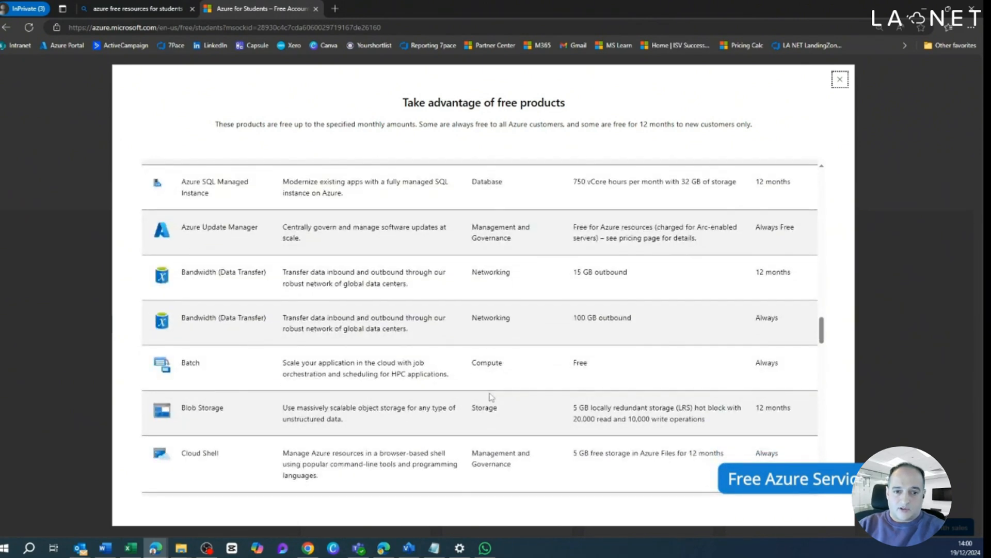
{"action": "scroll", "coordinate": [492, 397], "scroll_direction": "down", "scroll_amount": 3}
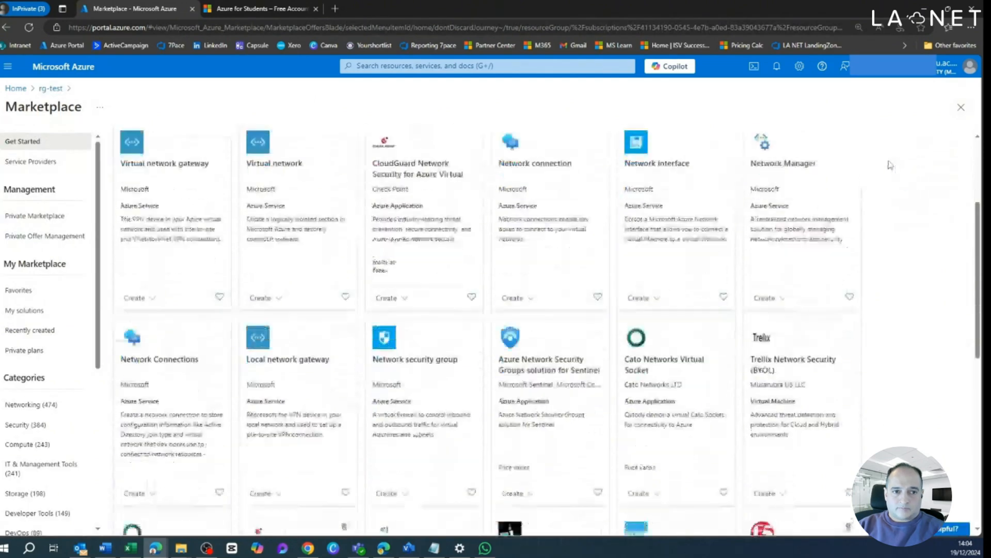
Step: Filter the Marketplace results for virtual network to the Networking category and try to create the Microsoft Virtual network in rg-test
{"action": "scroll", "coordinate": [889, 165], "scroll_direction": "down", "scroll_amount": 4}
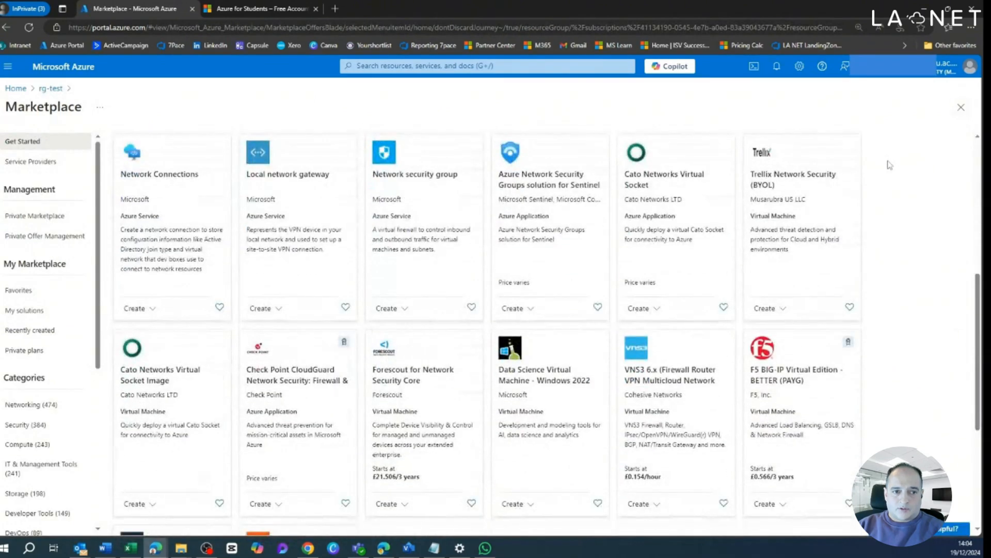
{"action": "scroll", "coordinate": [890, 164], "scroll_direction": "up", "scroll_amount": 6}
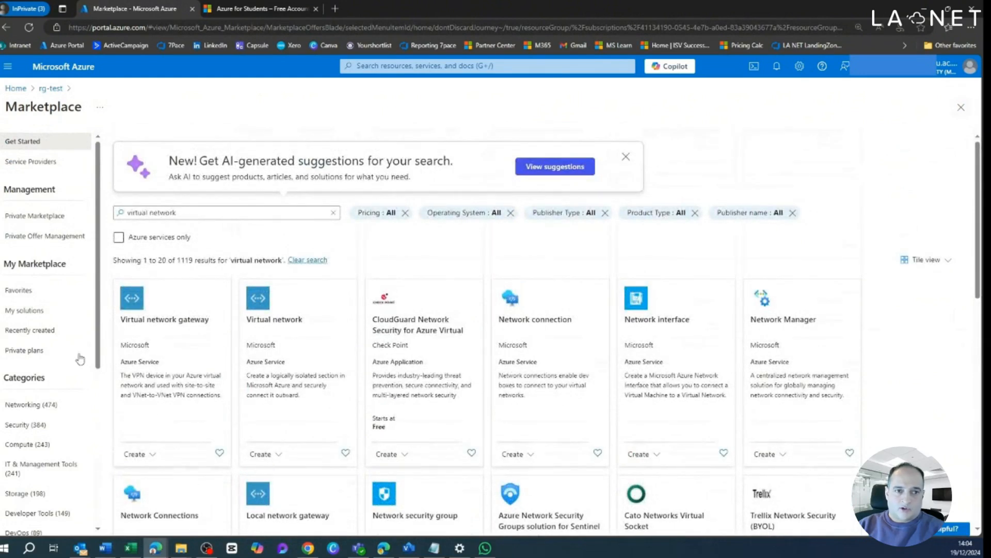
{"action": "left_click", "coordinate": [52, 404]}
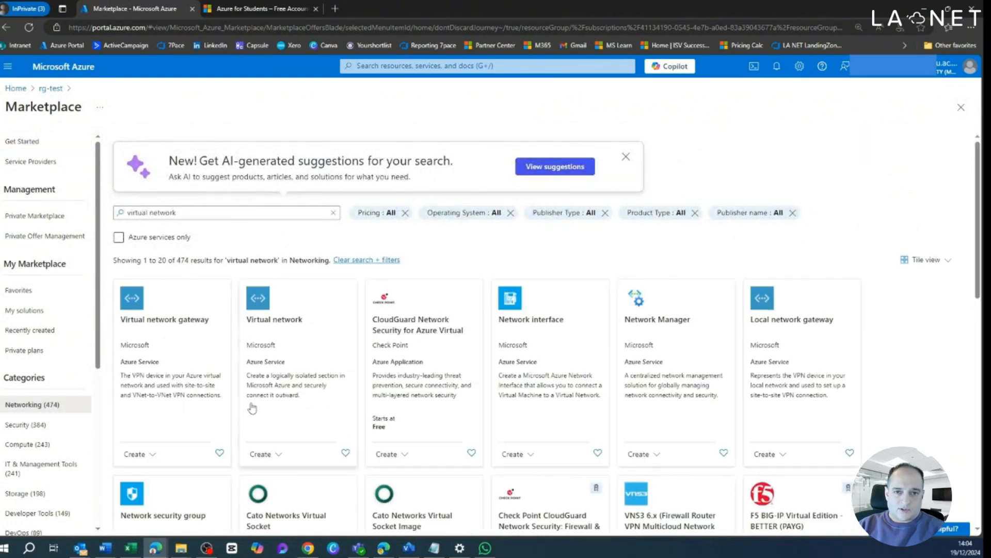
{"action": "left_click", "coordinate": [265, 350]}
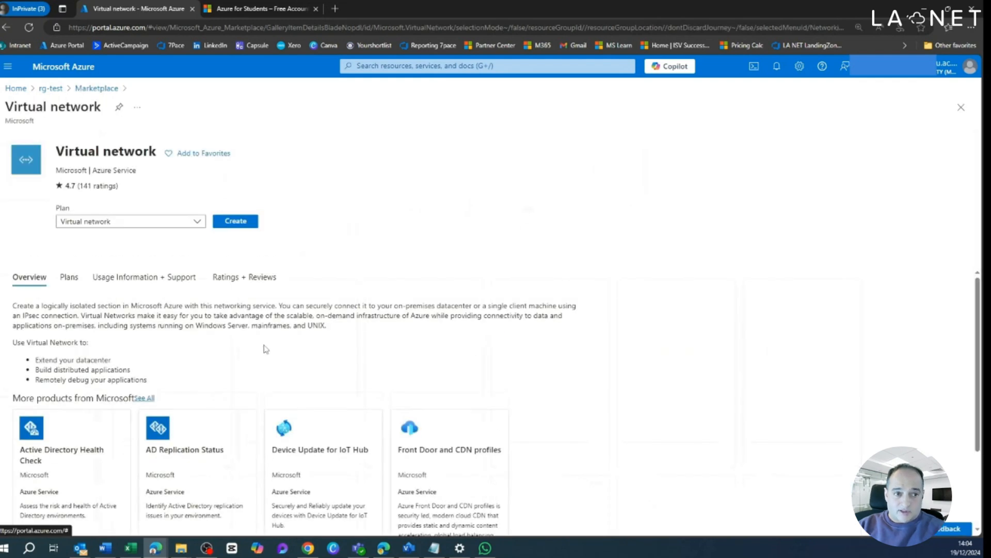
{"action": "left_click", "coordinate": [237, 222]}
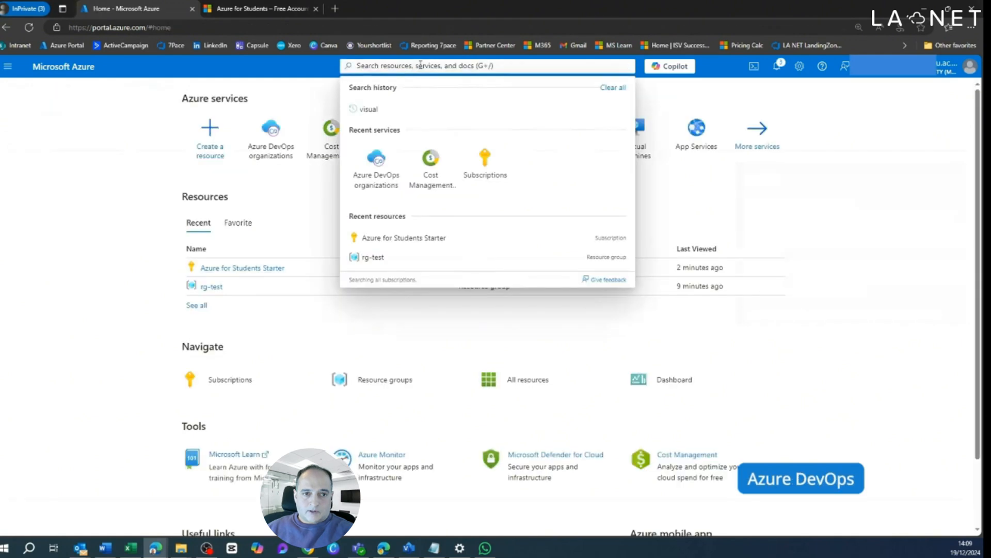
Step: Search the portal for devops, open Azure DevOps organizations and go to My Azure DevOps Organizations
{"action": "type", "text": "dev"}
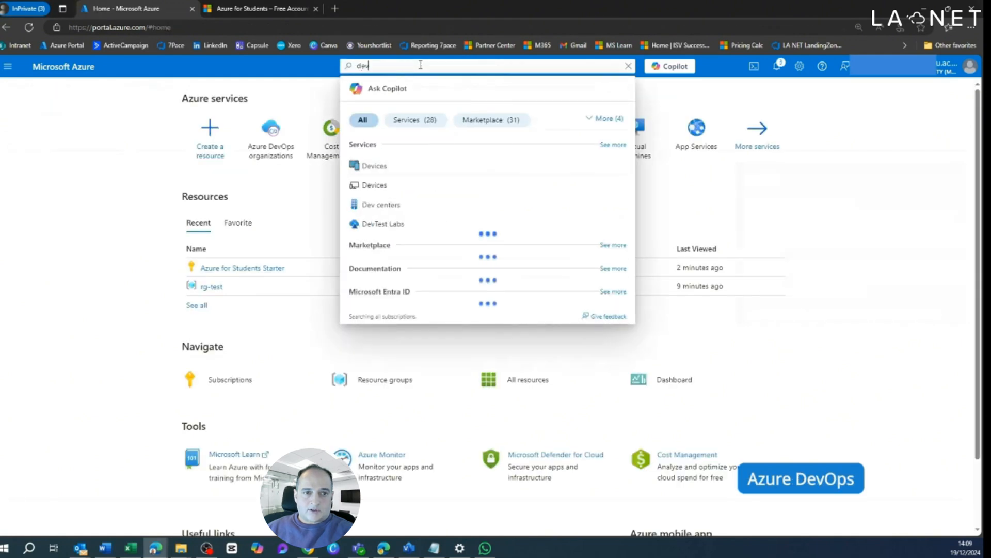
{"action": "type", "text": "ops"}
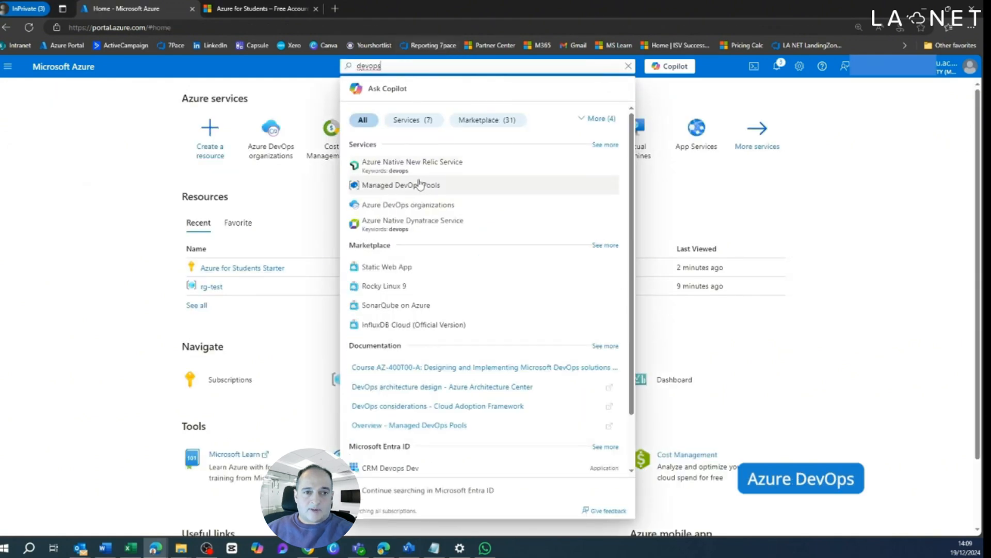
{"action": "left_click", "coordinate": [411, 206]}
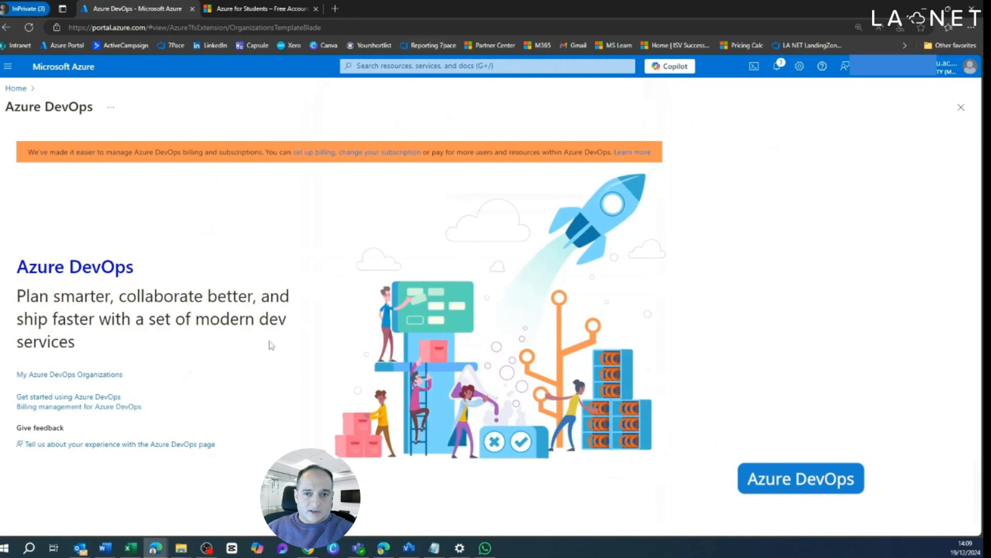
{"action": "left_click", "coordinate": [93, 376]}
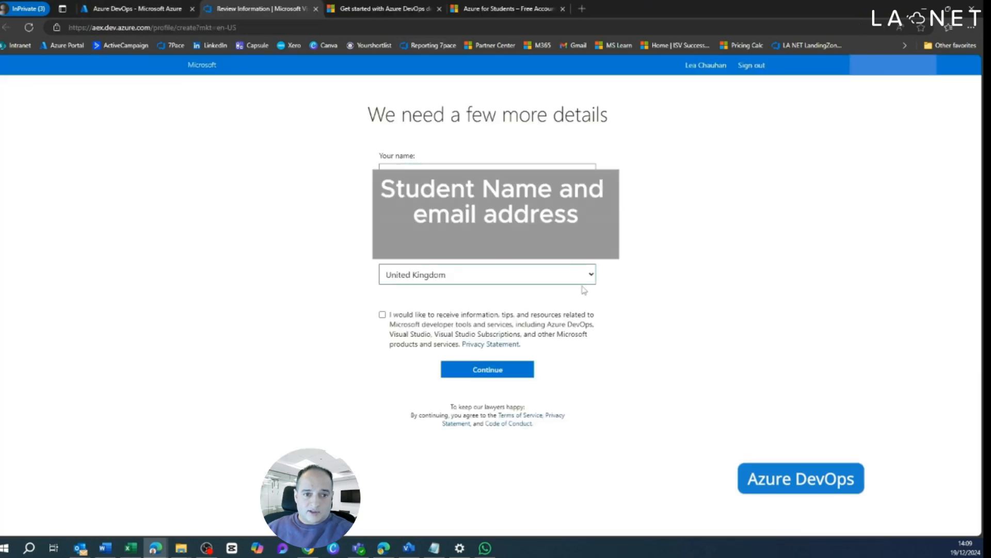
Step: Accept the profile details and Azure DevOps terms, and create a new organization named LC1289 hosted in United Kingdom
{"action": "left_click", "coordinate": [488, 369]}
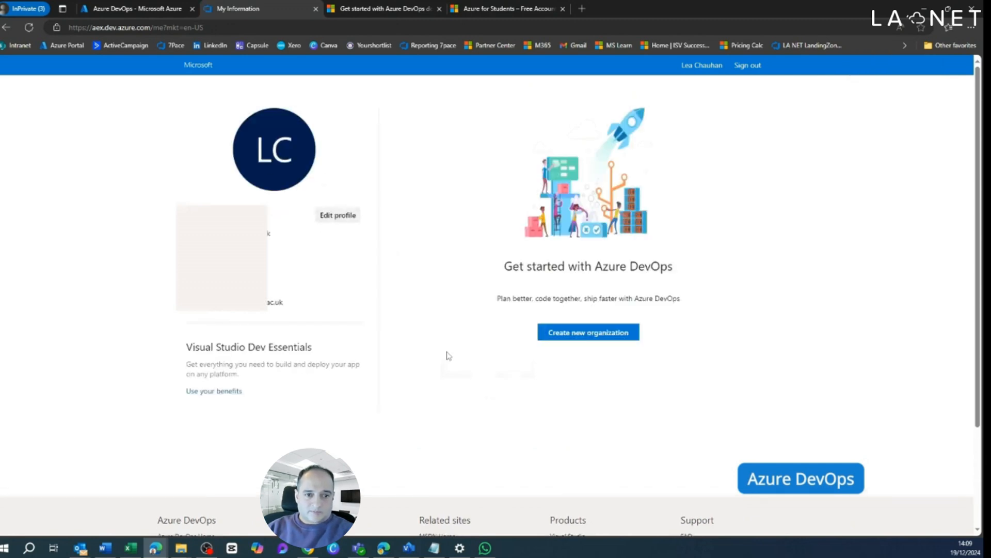
{"action": "left_click", "coordinate": [617, 335]}
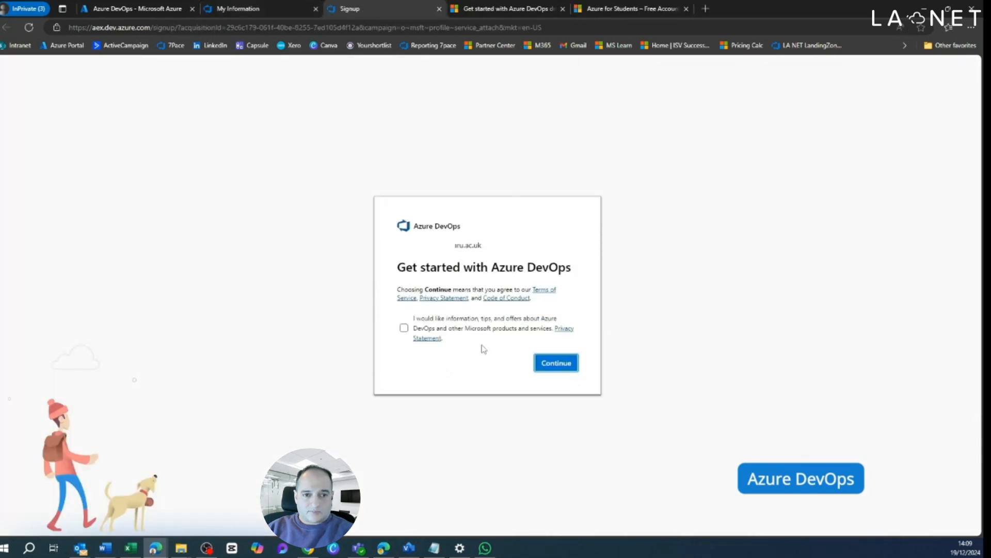
{"action": "left_click", "coordinate": [569, 366]}
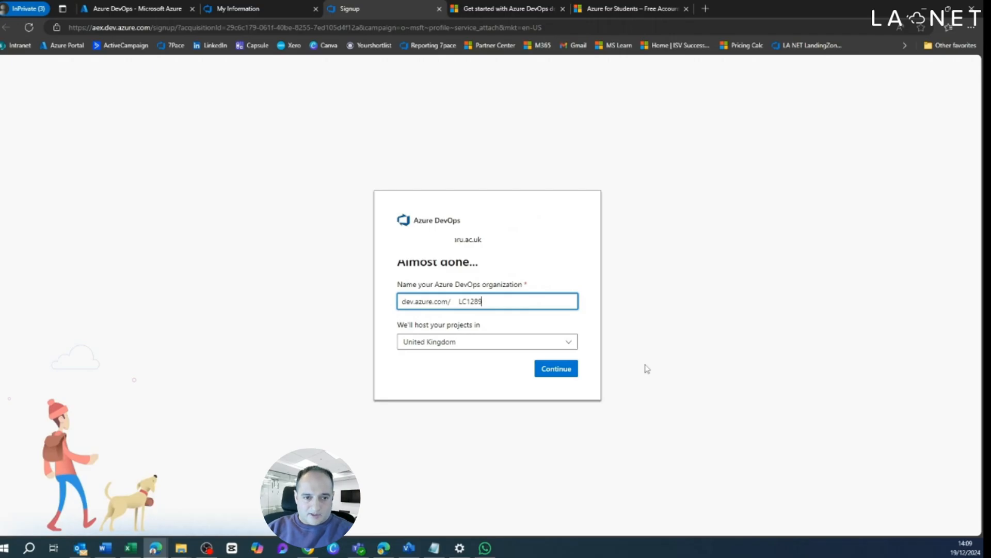
{"action": "left_click", "coordinate": [567, 369]}
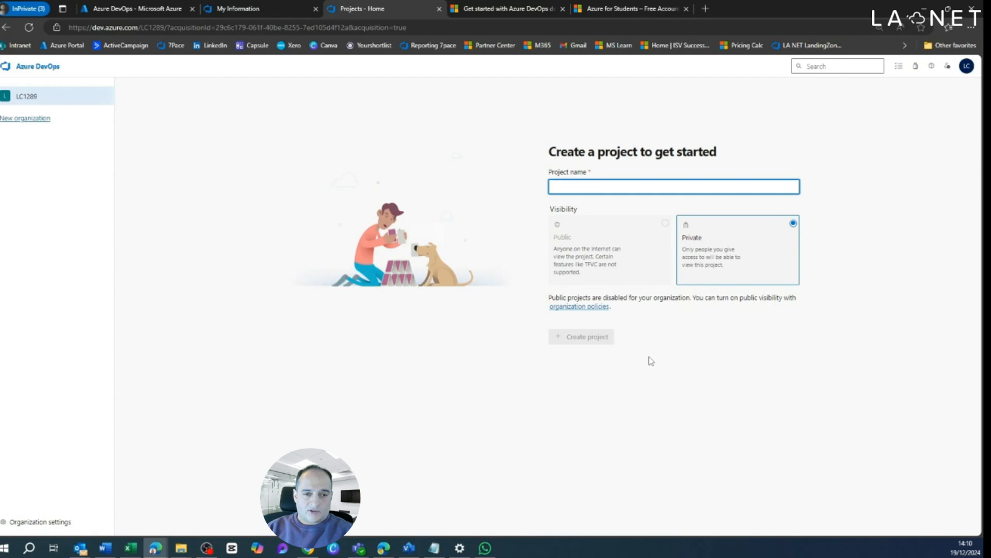
Step: Create a private project named Training in the new organization and open its Repos
{"action": "type", "text": "Training"}
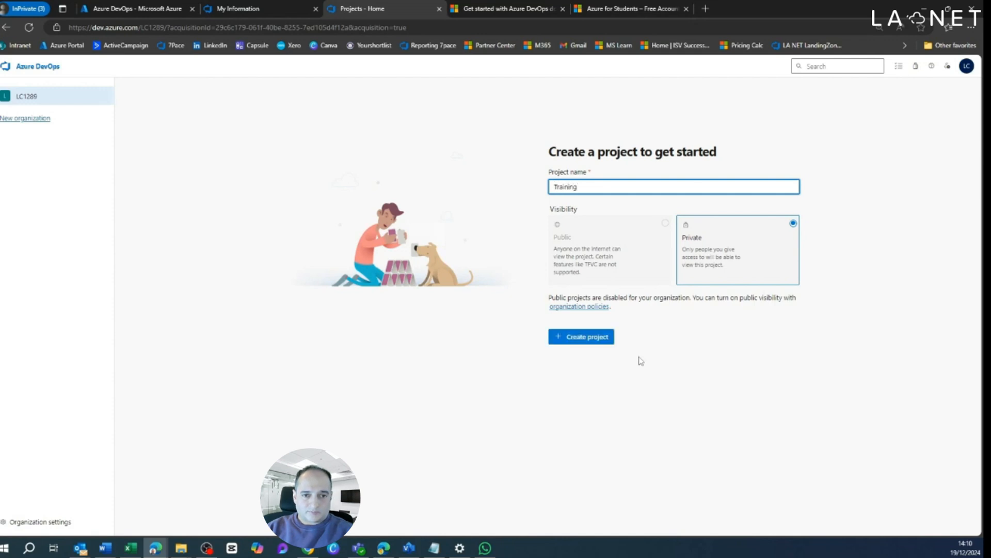
{"action": "left_click", "coordinate": [593, 340]}
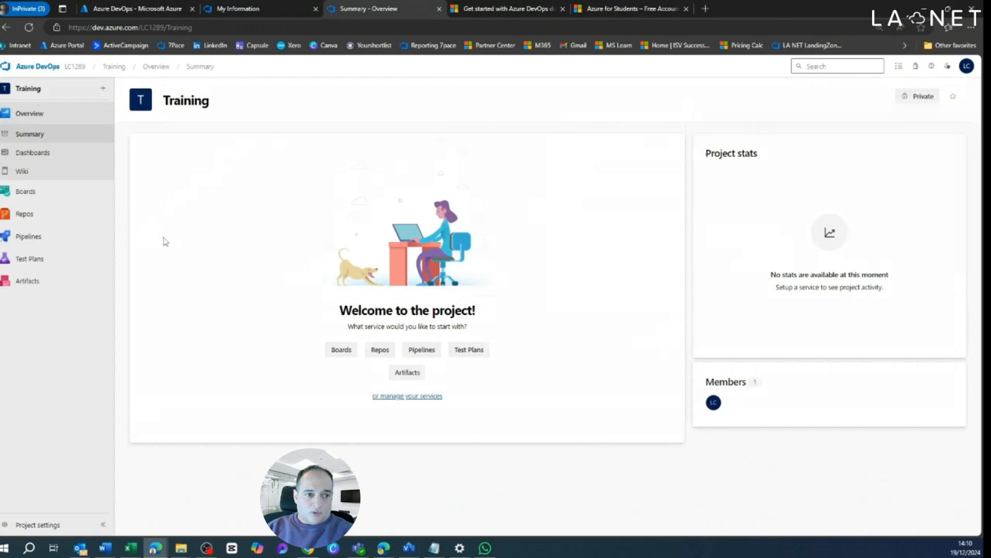
{"action": "left_click", "coordinate": [46, 216]}
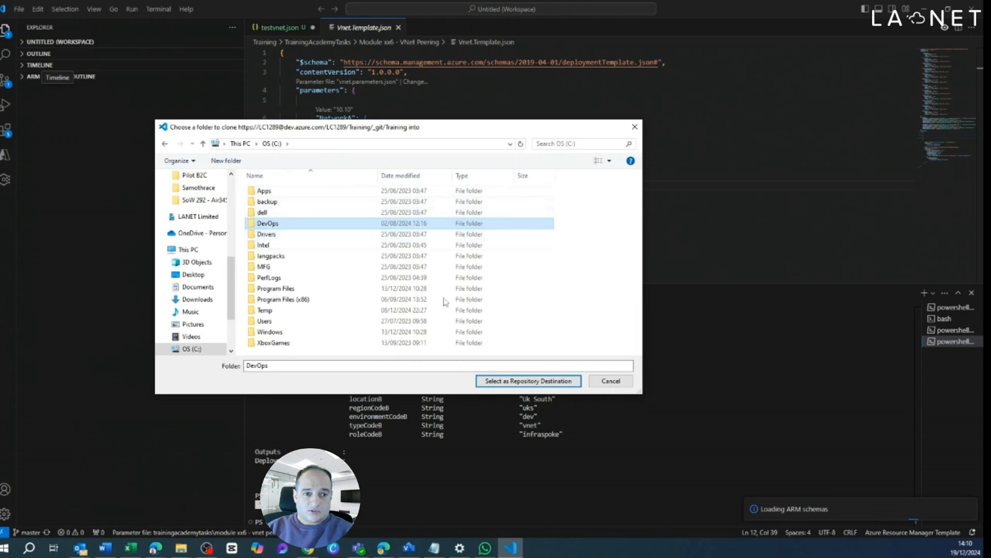
Step: Clone the Training repository into the C: drive's DevOps folder in VS Code, add it to the current workspace and select its folder there
{"action": "left_click", "coordinate": [528, 380]}
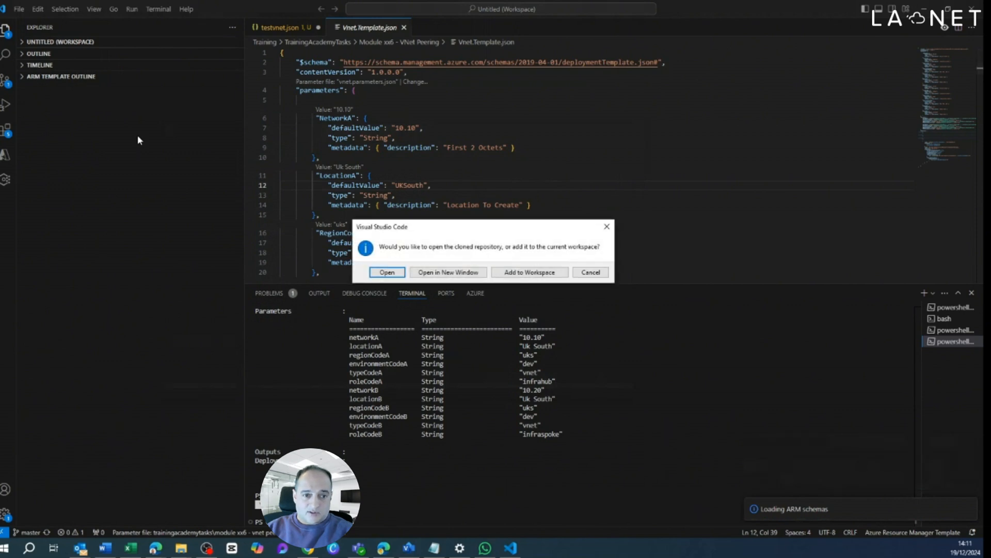
{"action": "left_click", "coordinate": [529, 273]}
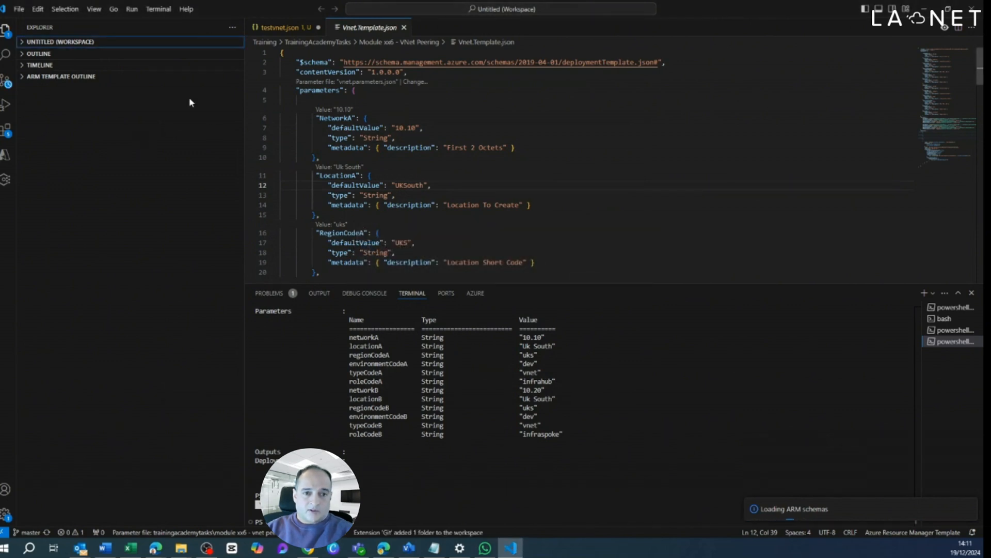
{"action": "left_click", "coordinate": [23, 44]}
{"action": "left_click", "coordinate": [31, 157]}
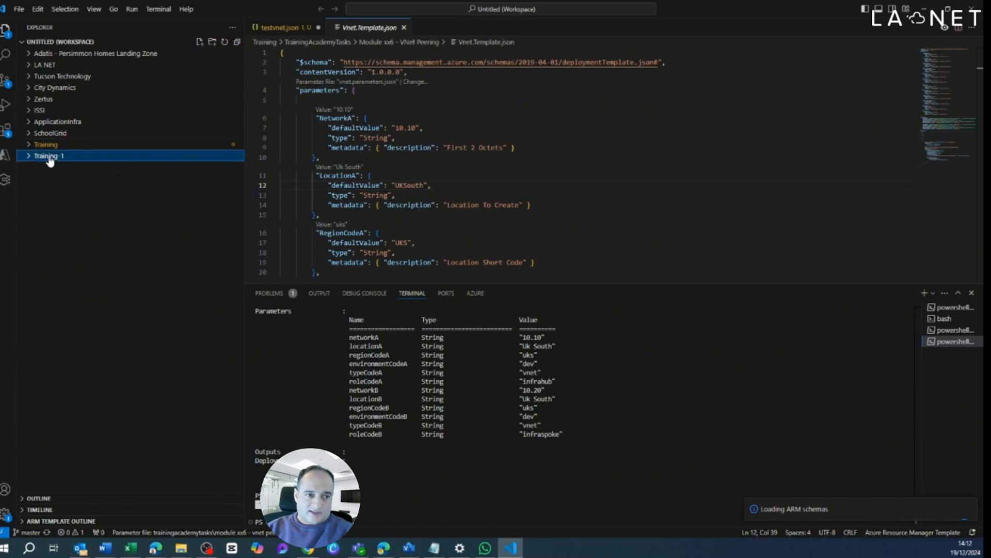
{"action": "left_click", "coordinate": [27, 157]}
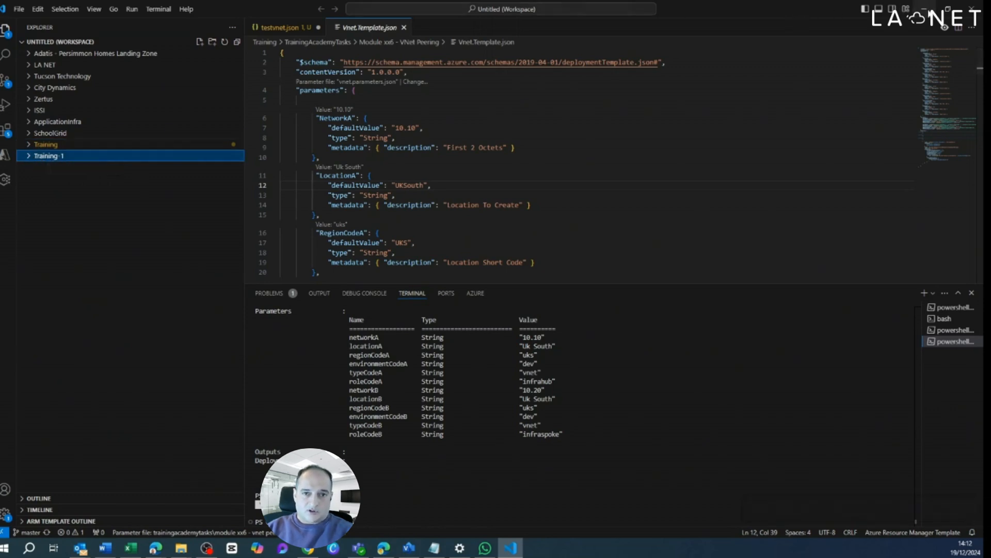
Step: Return to the Training repository in Azure DevOps and initialize its main branch with a README and no .gitignore
{"action": "left_click", "coordinate": [925, 9]}
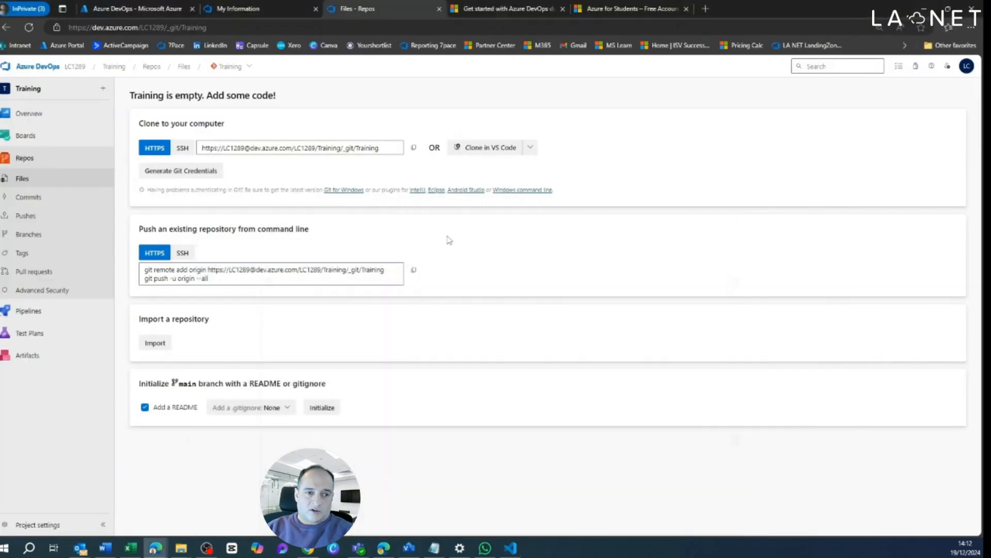
{"action": "left_click", "coordinate": [29, 28]}
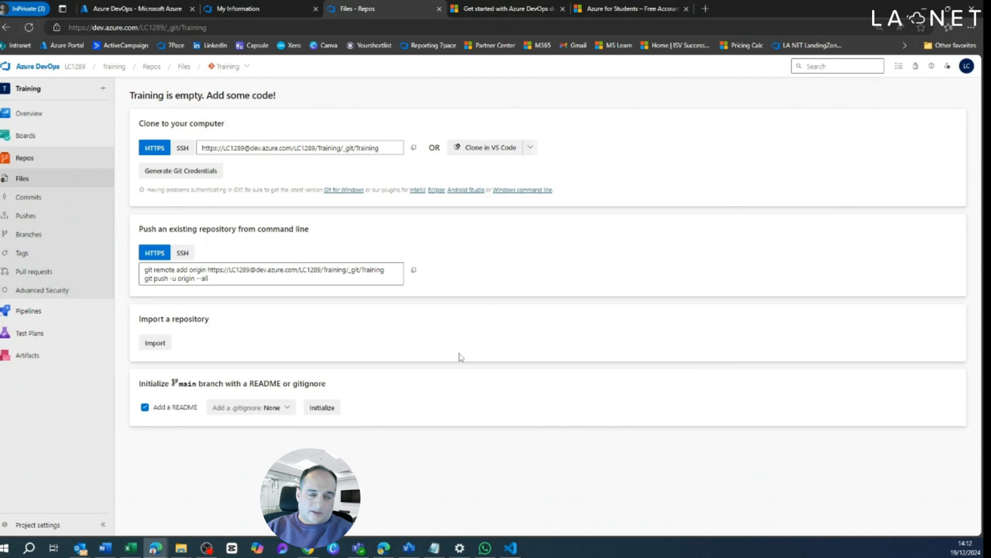
{"action": "left_click", "coordinate": [333, 414]}
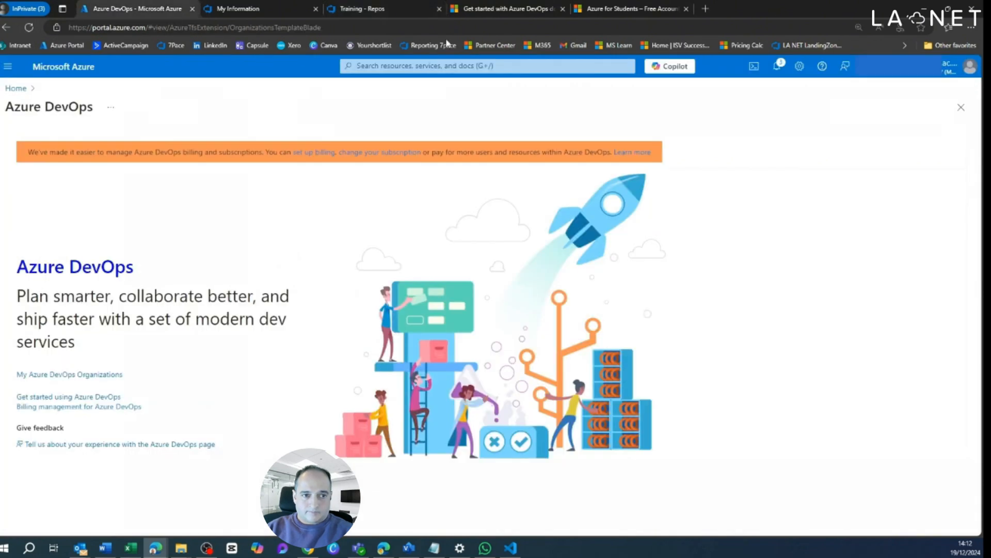
Step: Reopen the rg-test resource group from the Azure portal home page and start creating a resource in it
{"action": "left_click", "coordinate": [60, 70]}
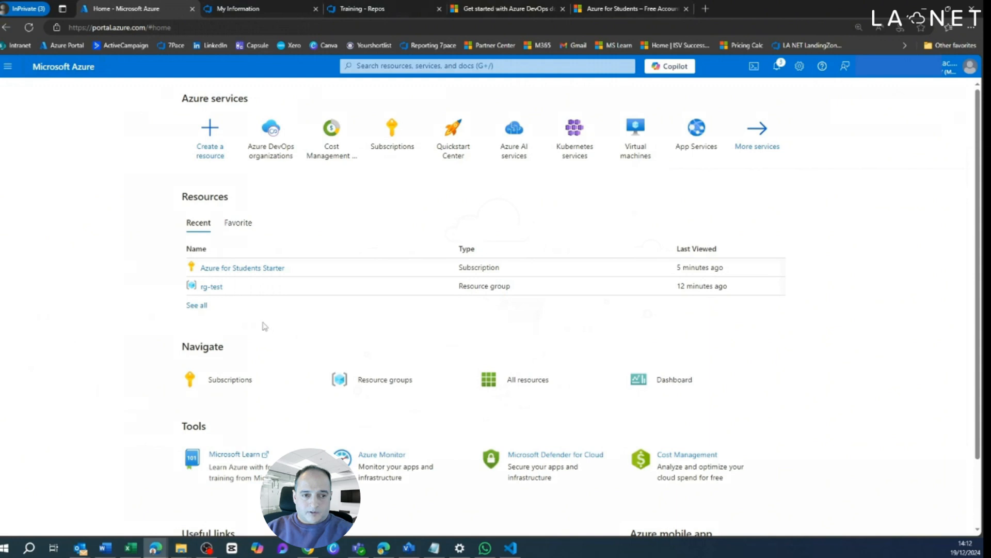
{"action": "left_click", "coordinate": [214, 290]}
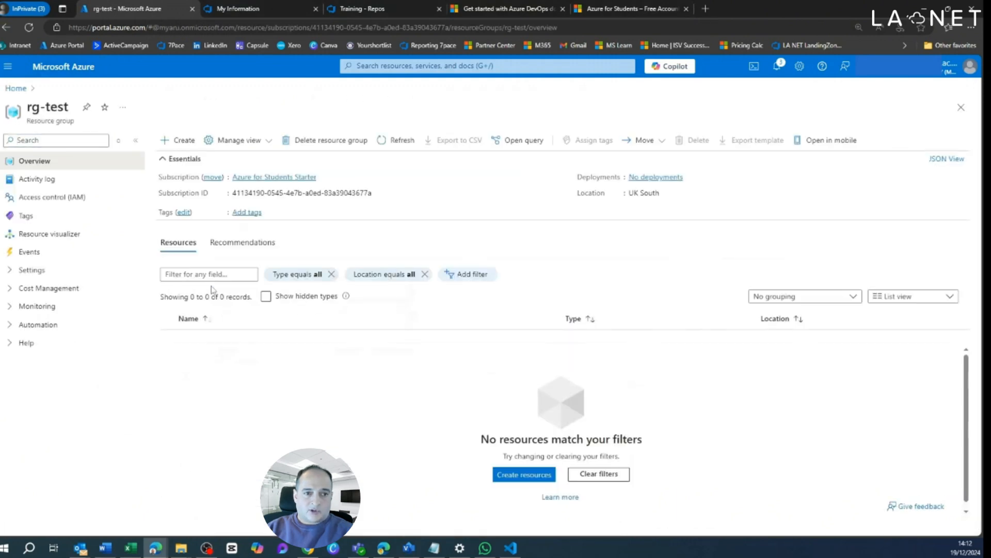
{"action": "left_click", "coordinate": [181, 140]}
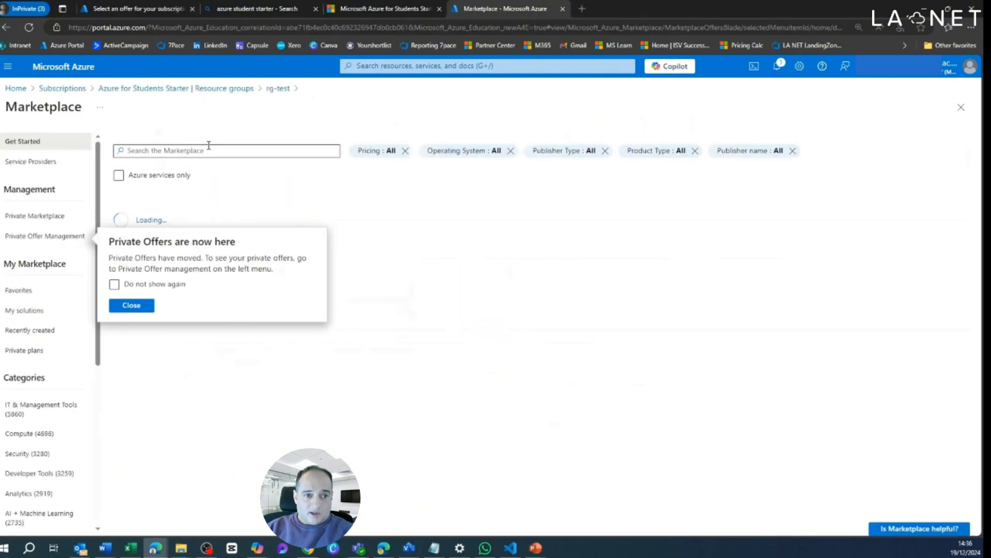
Step: Search the Marketplace for web app and open the Microsoft Web App offering
{"action": "left_click", "coordinate": [209, 150]}
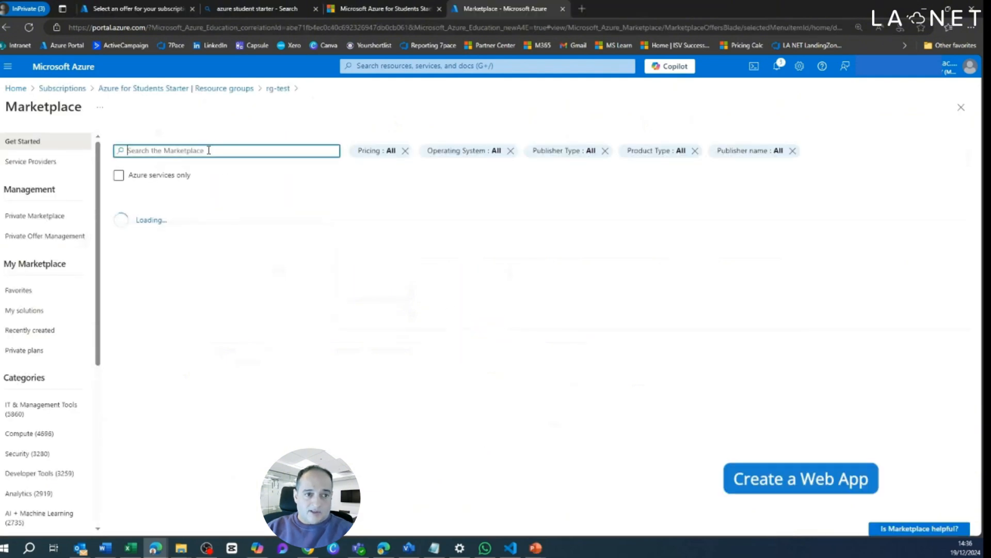
{"action": "type", "text": "web app"}
{"action": "key", "text": "Return"}
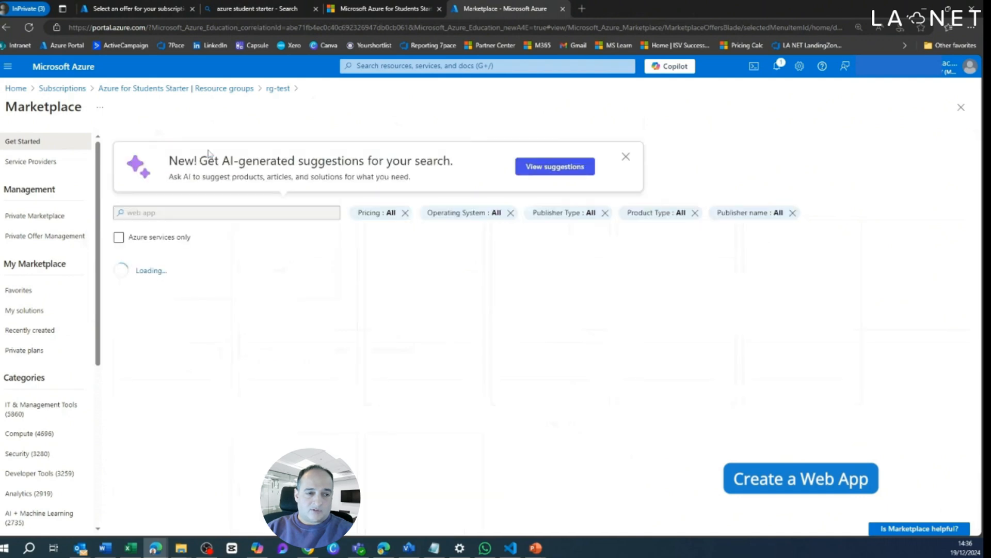
{"action": "left_click", "coordinate": [166, 316]}
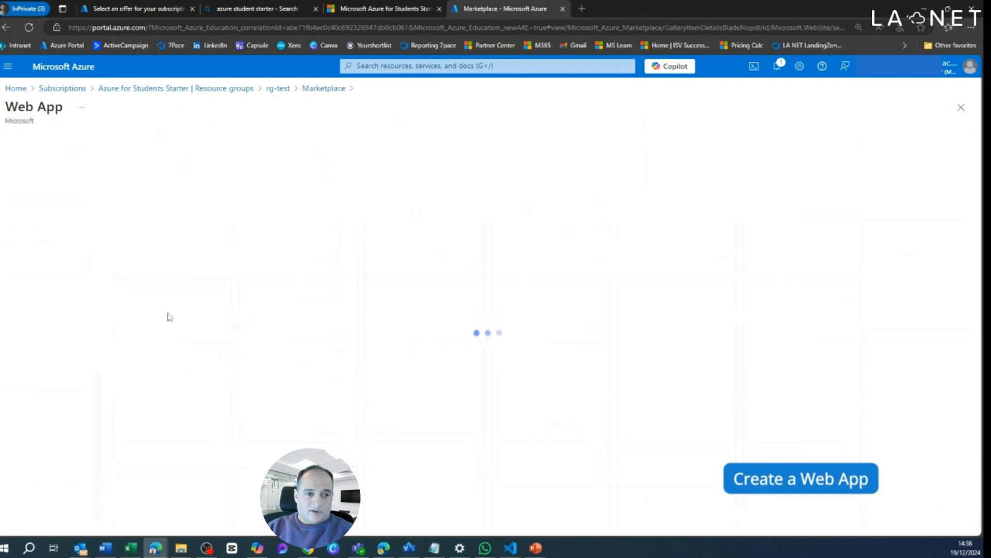
Step: Start creating the Web App in the rg-test resource group and name it mywebapp212
{"action": "left_click", "coordinate": [233, 222]}
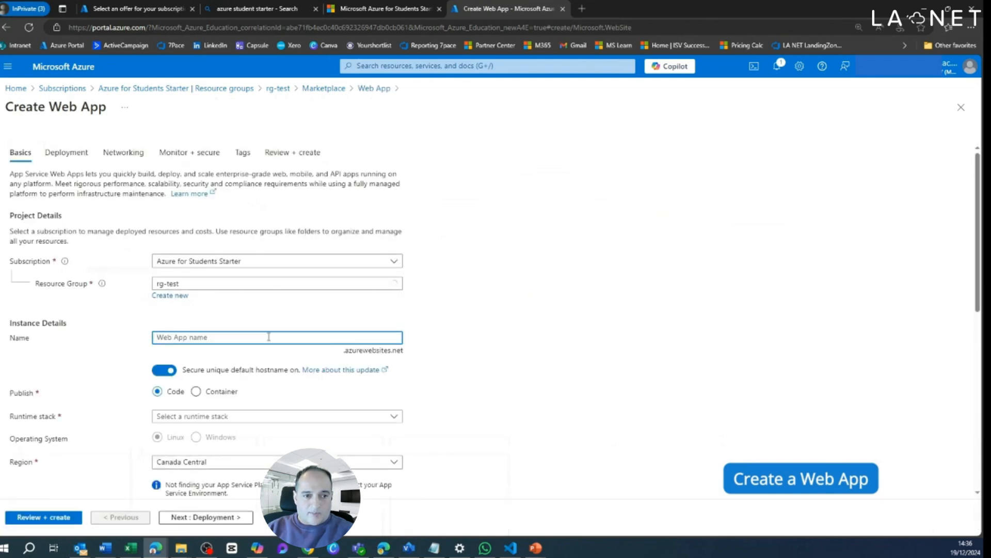
{"action": "type", "text": "myappservice"}
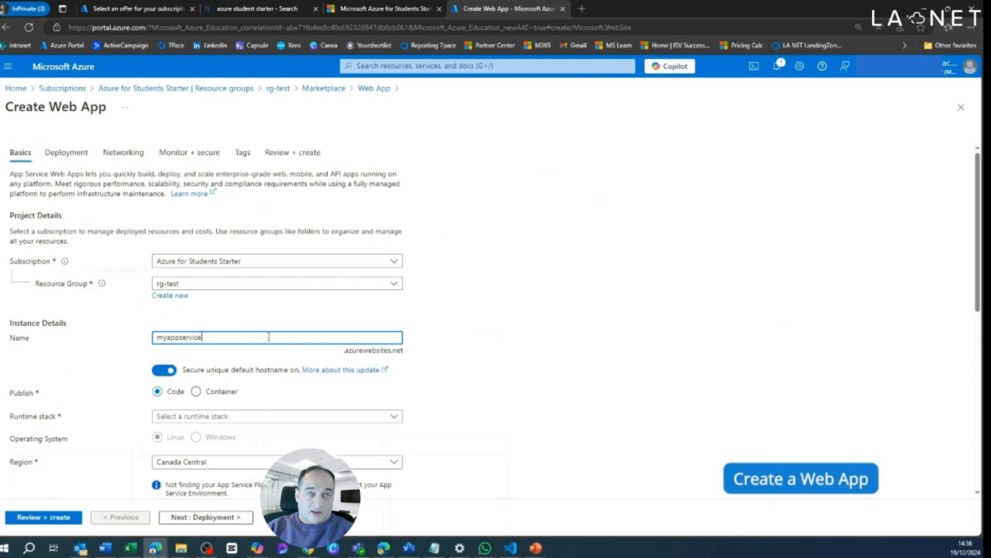
{"action": "type", "text": "plan"}
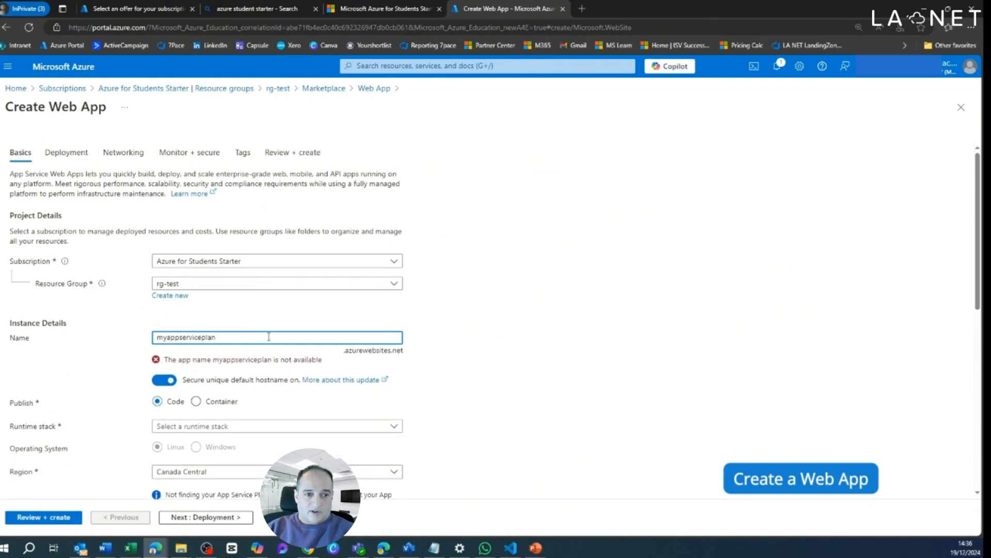
{"action": "double_click", "coordinate": [268, 337]}
{"action": "type", "text": "mywebapp"}
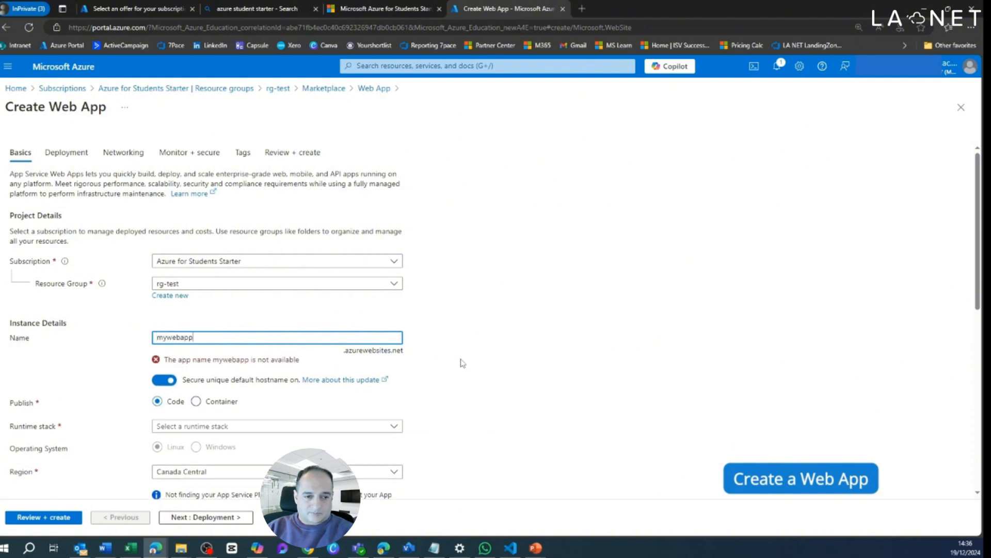
{"action": "scroll", "coordinate": [464, 362], "scroll_direction": "down", "scroll_amount": 1}
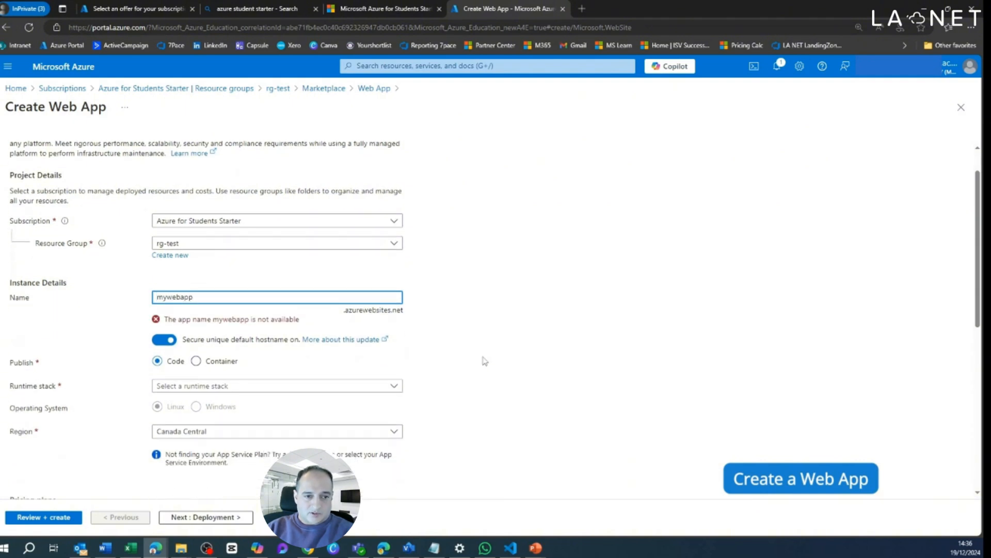
{"action": "type", "text": "webapp212"}
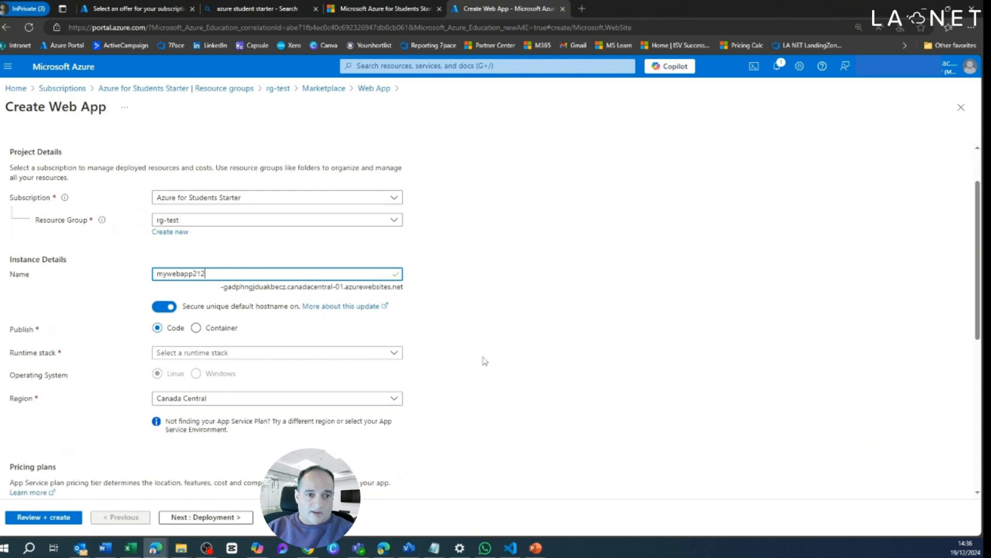
Step: Set the web app's runtime stack to .NET 6 (LTS)
{"action": "scroll", "coordinate": [485, 361], "scroll_direction": "down", "scroll_amount": 1}
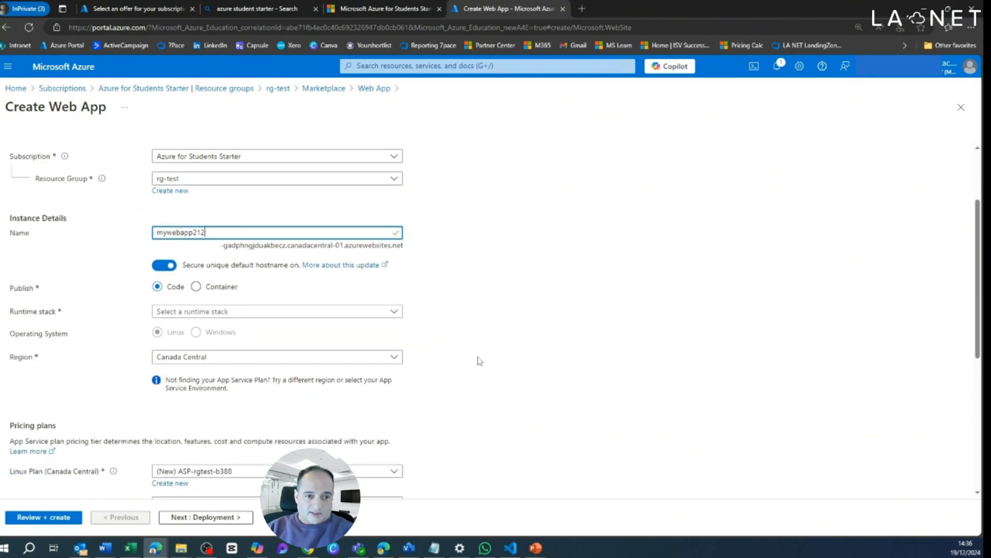
{"action": "left_click", "coordinate": [240, 312]}
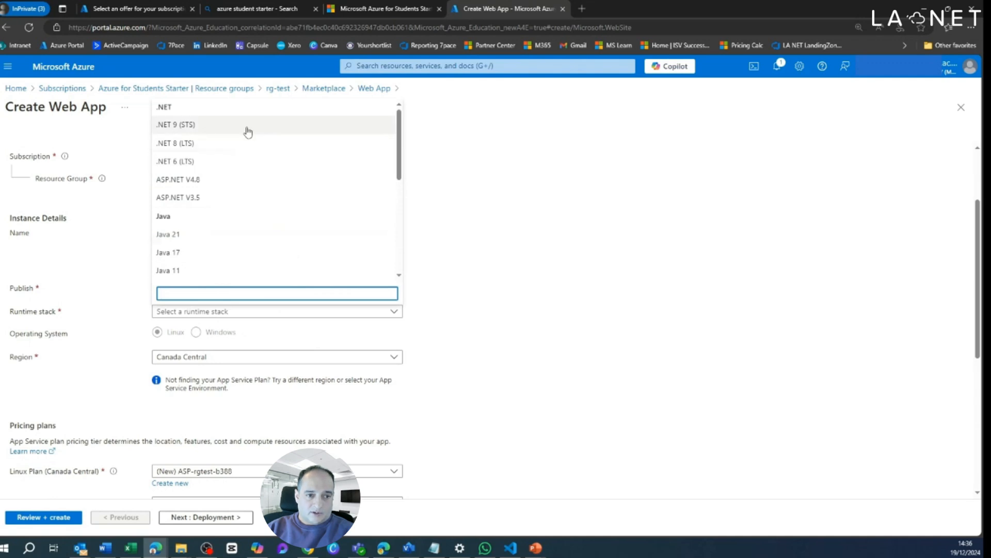
{"action": "left_click", "coordinate": [246, 161]}
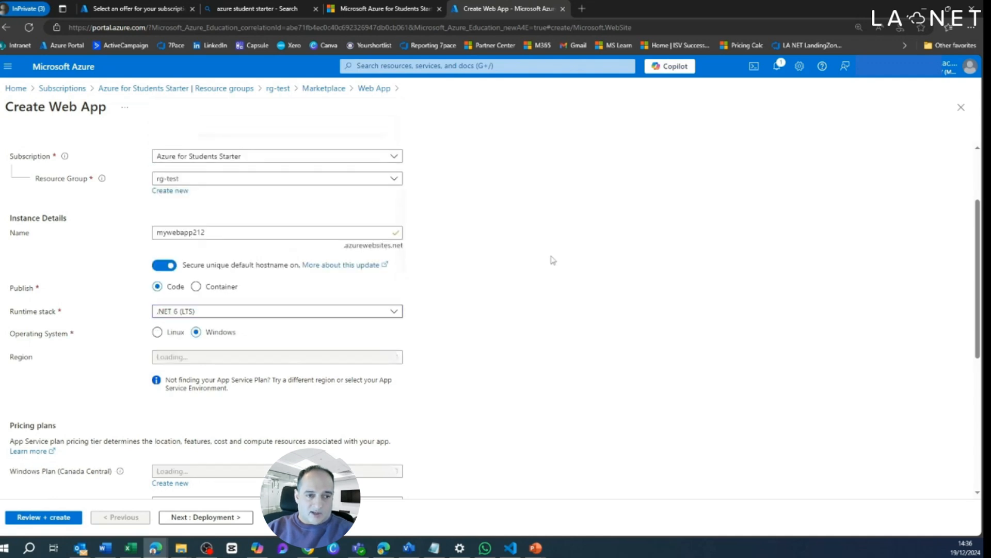
Step: Set the web app's region to West Europe
{"action": "scroll", "coordinate": [527, 269], "scroll_direction": "down", "scroll_amount": 1}
{"action": "scroll", "coordinate": [526, 269], "scroll_direction": "down", "scroll_amount": 3}
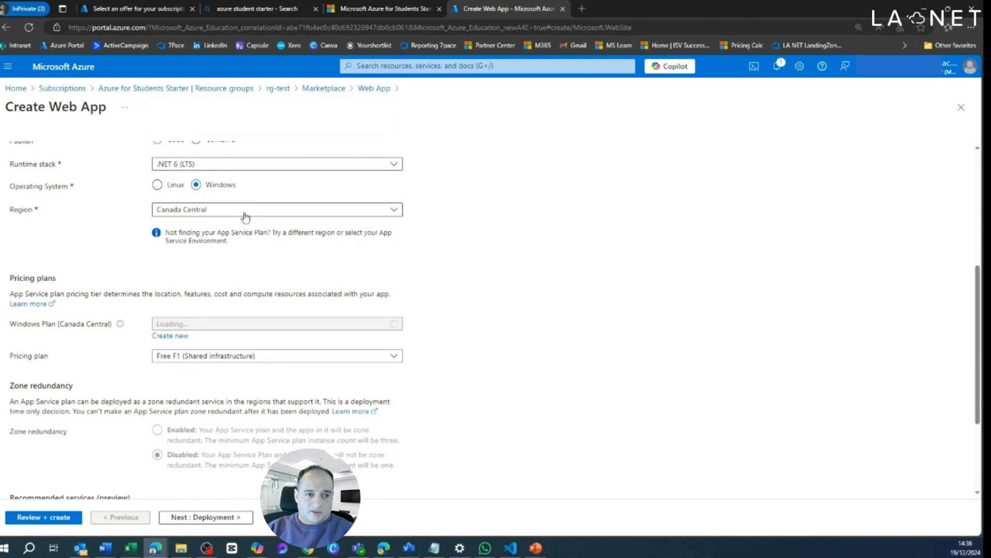
{"action": "left_click", "coordinate": [245, 210]}
{"action": "scroll", "coordinate": [234, 369], "scroll_direction": "down", "scroll_amount": 3}
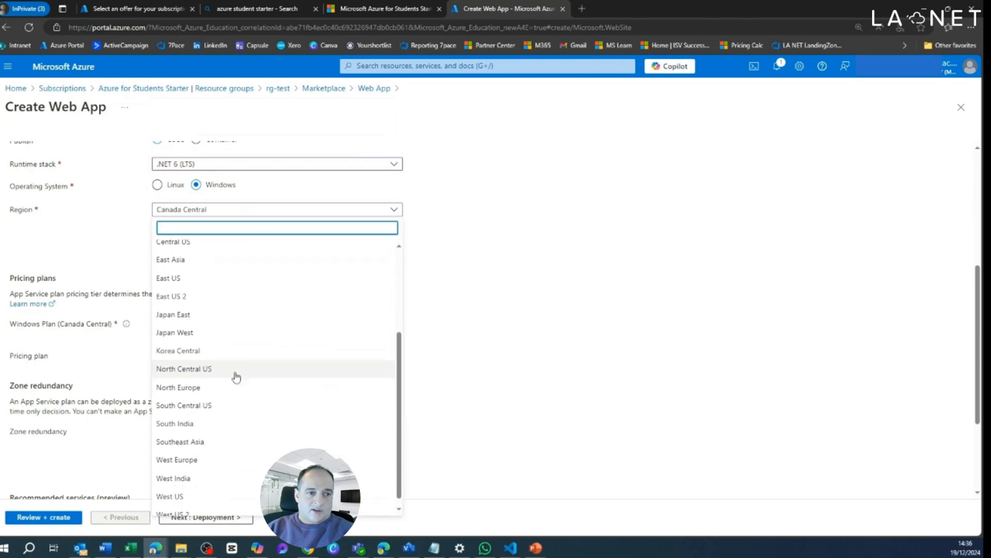
{"action": "scroll", "coordinate": [255, 481], "scroll_direction": "up", "scroll_amount": 4}
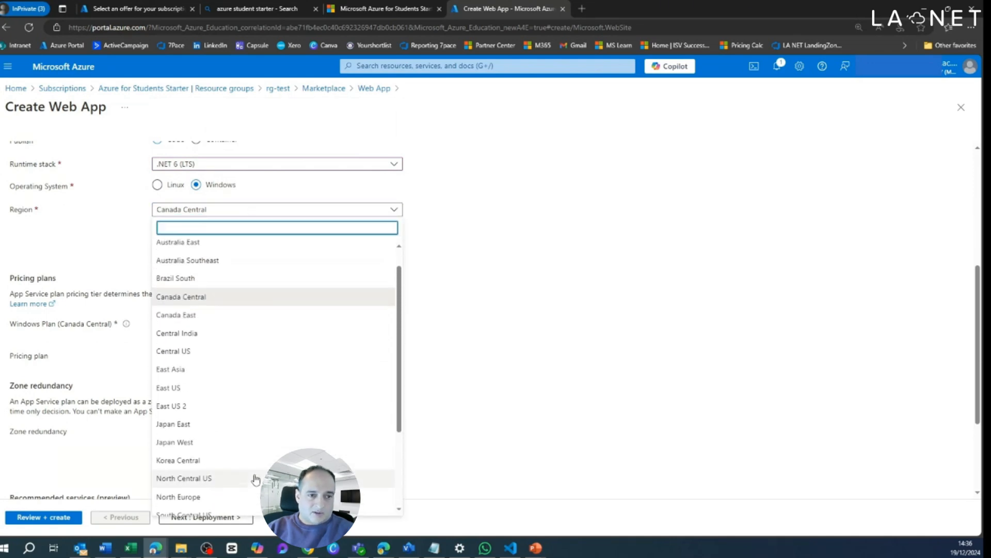
{"action": "scroll", "coordinate": [247, 440], "scroll_direction": "down", "scroll_amount": 5}
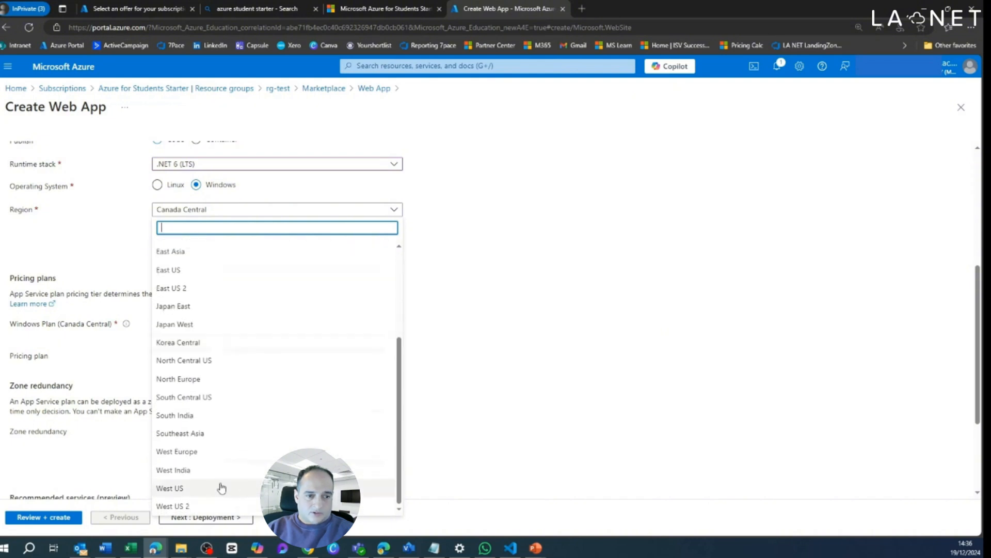
{"action": "left_click", "coordinate": [215, 457]}
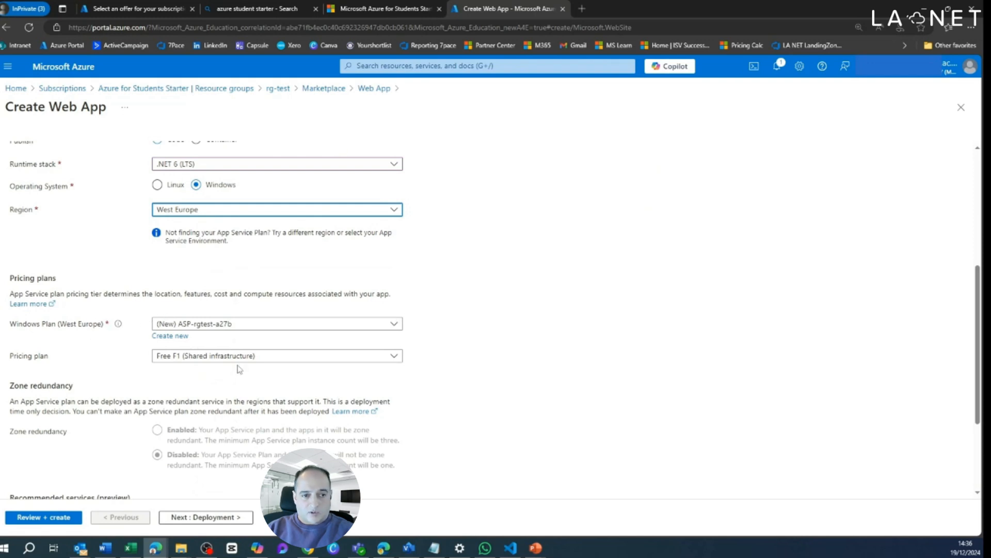
Step: Keep the Free F1 pricing plan and go through the deployment, networking, monitoring and tags settings, leaving their defaults
{"action": "scroll", "coordinate": [413, 410], "scroll_direction": "down", "scroll_amount": 1}
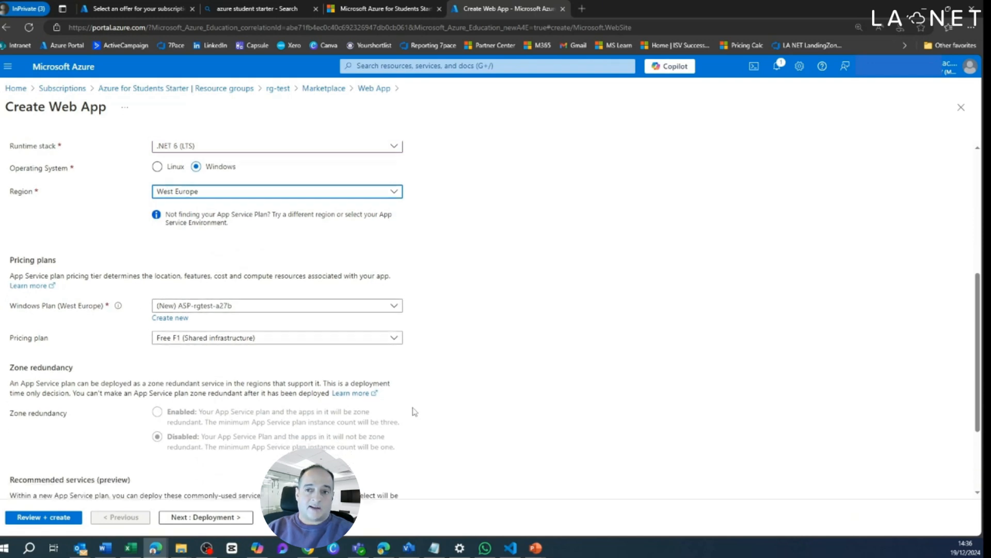
{"action": "scroll", "coordinate": [413, 412], "scroll_direction": "down", "scroll_amount": 3}
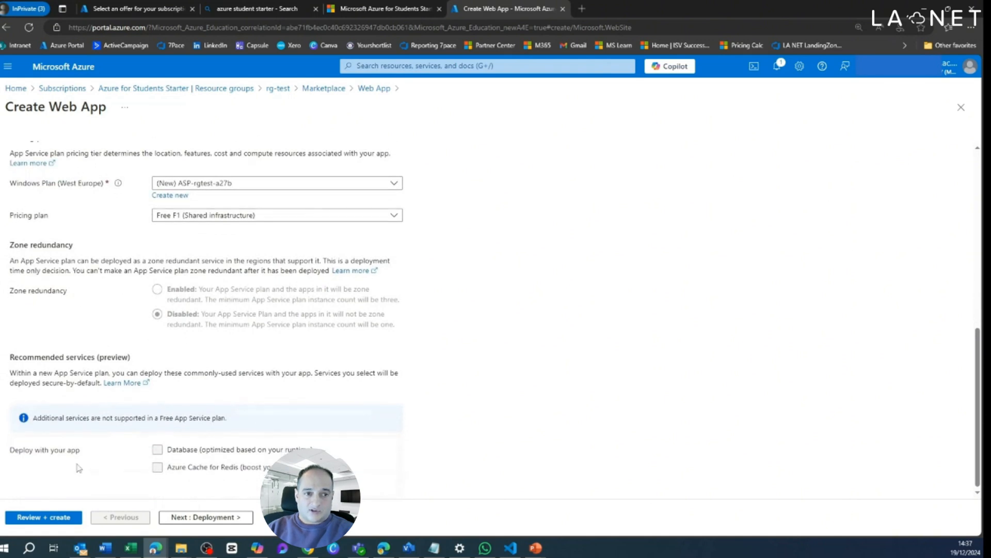
{"action": "left_click", "coordinate": [189, 518]}
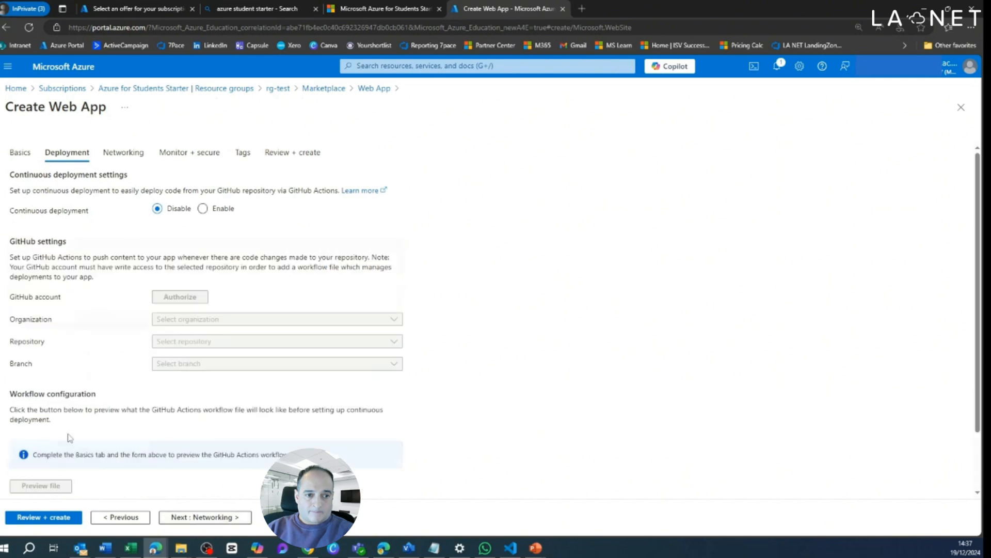
{"action": "scroll", "coordinate": [70, 433], "scroll_direction": "down", "scroll_amount": 2}
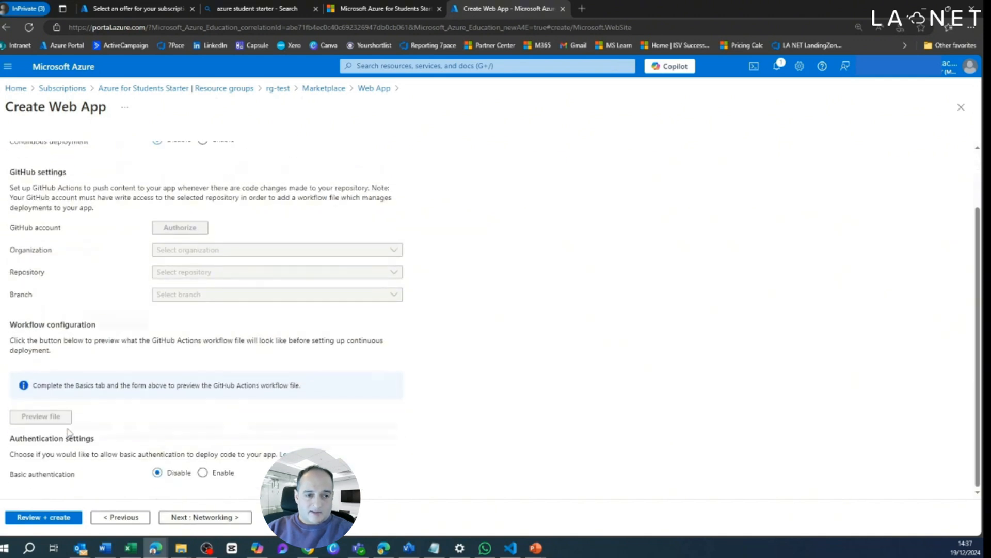
{"action": "left_click", "coordinate": [199, 519]}
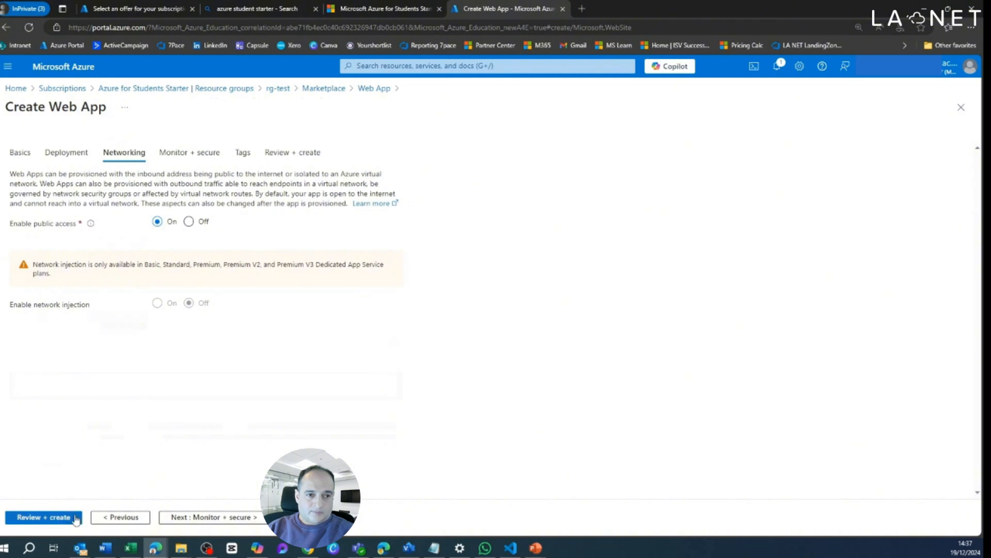
{"action": "left_click", "coordinate": [222, 518]}
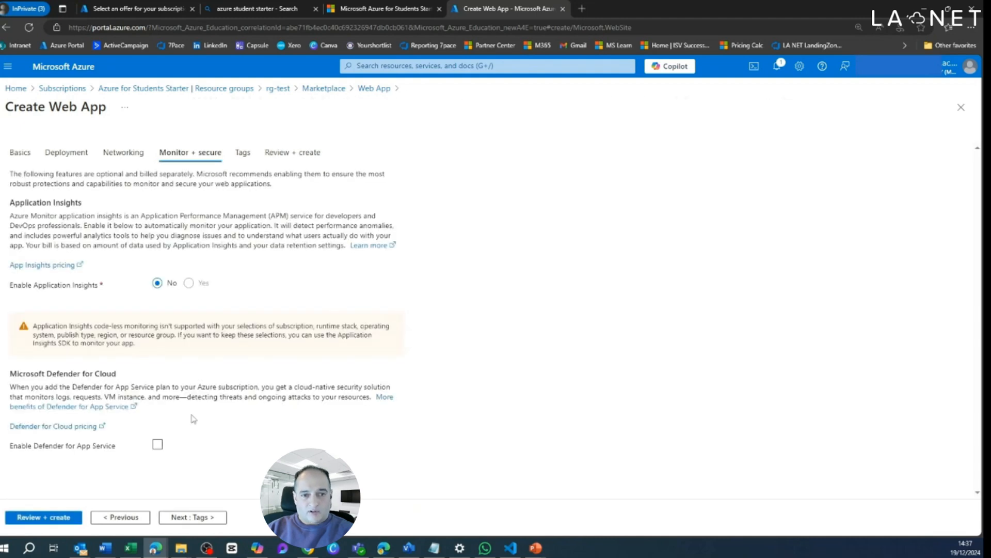
{"action": "left_click", "coordinate": [200, 517]}
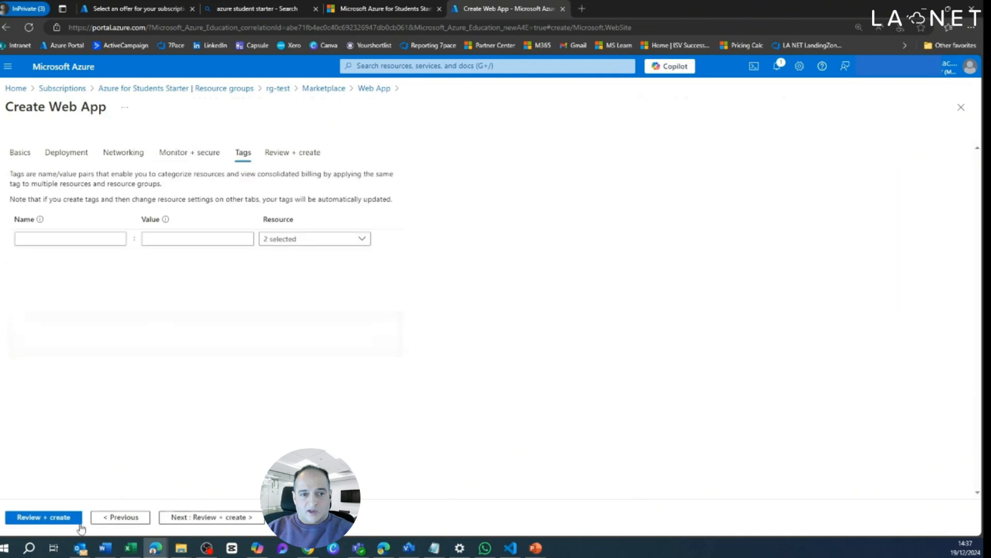
Step: Review the summary of the web app's configuration and create the web app
{"action": "left_click", "coordinate": [31, 518]}
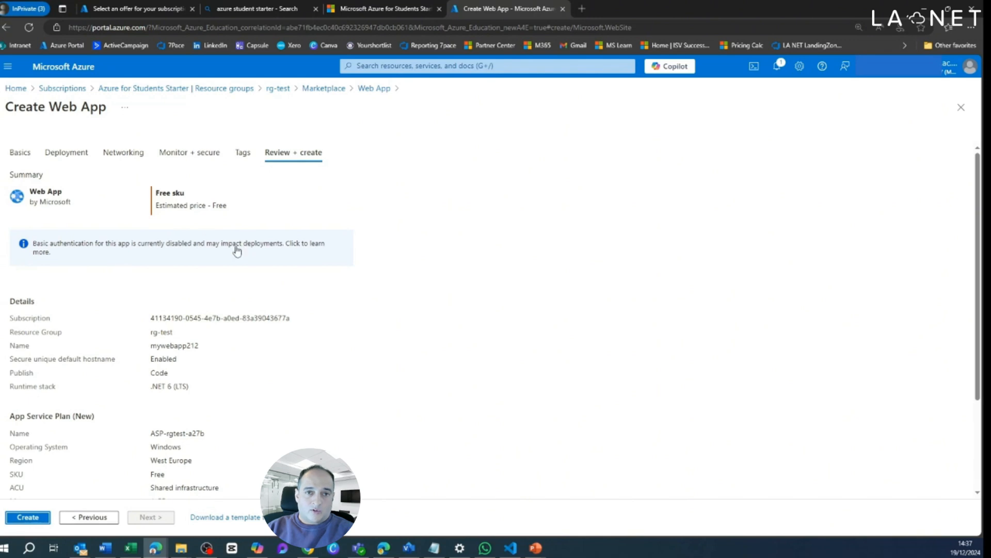
{"action": "scroll", "coordinate": [253, 269], "scroll_direction": "down", "scroll_amount": 3}
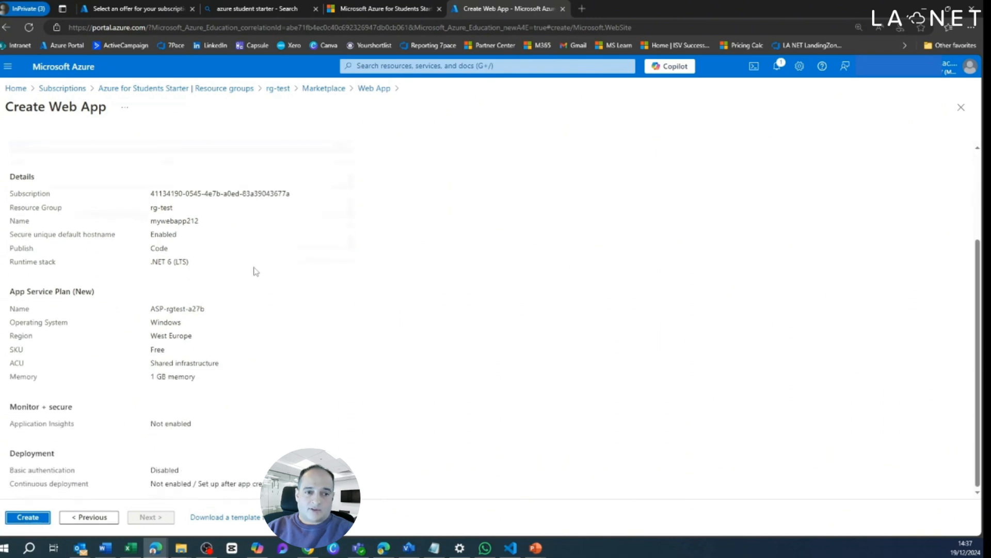
{"action": "left_click", "coordinate": [27, 517]}
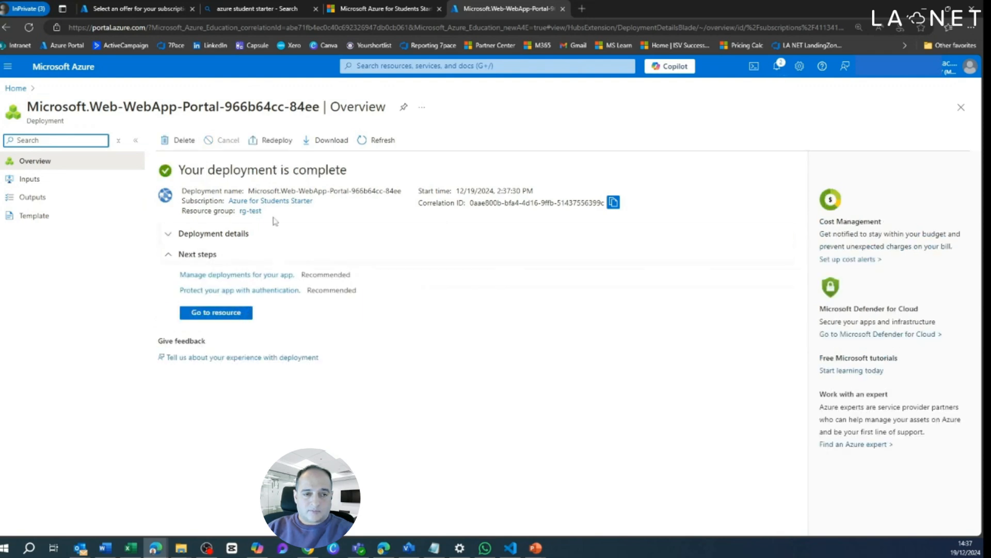
Step: Open the rg-test resource group from the completed deployment and refresh its resource list
{"action": "left_click", "coordinate": [251, 212]}
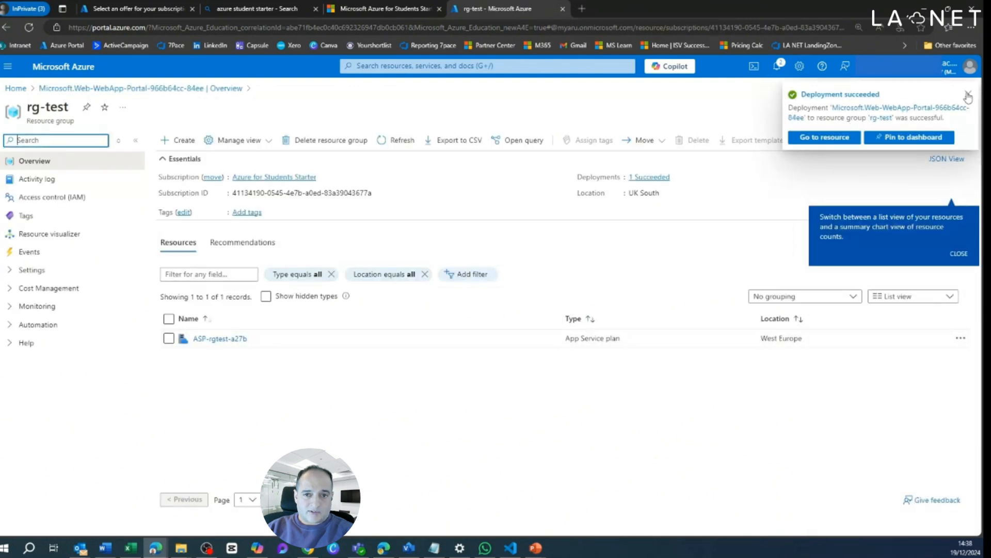
{"action": "left_click", "coordinate": [401, 141]}
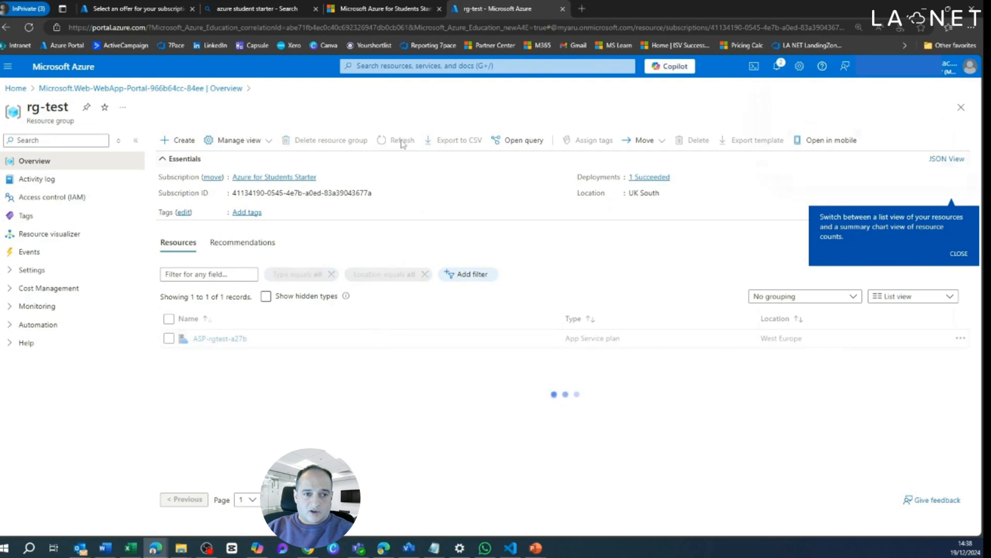
{"action": "left_click", "coordinate": [402, 142]}
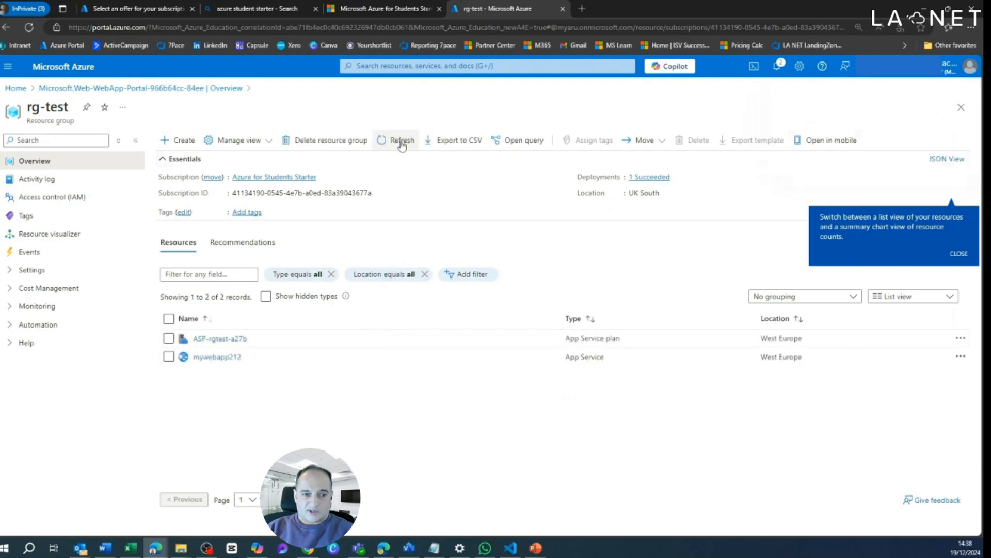
Step: Open mywebapp212, visit its default domain to view the live site, and return to the web app's overview in the portal
{"action": "left_click", "coordinate": [220, 358]}
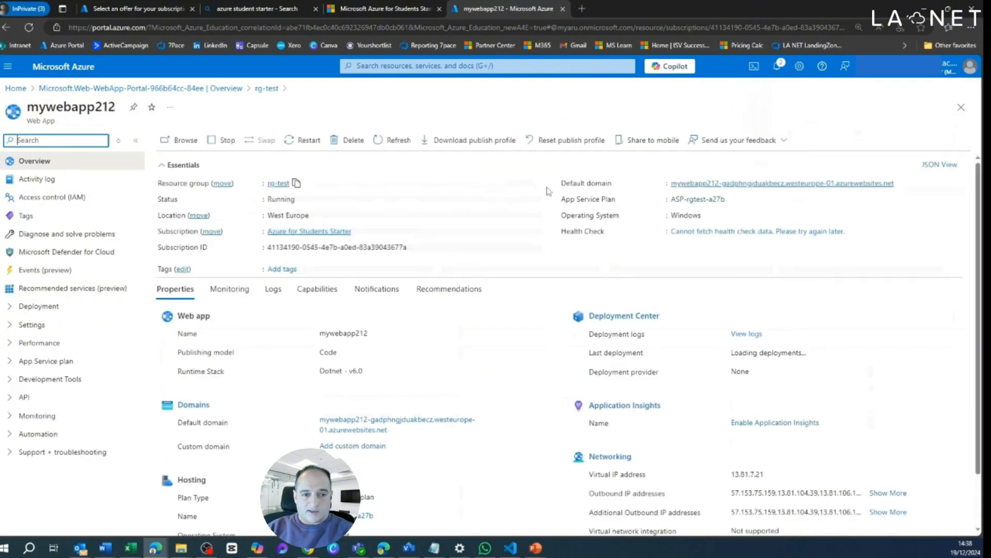
{"action": "left_click", "coordinate": [680, 201]}
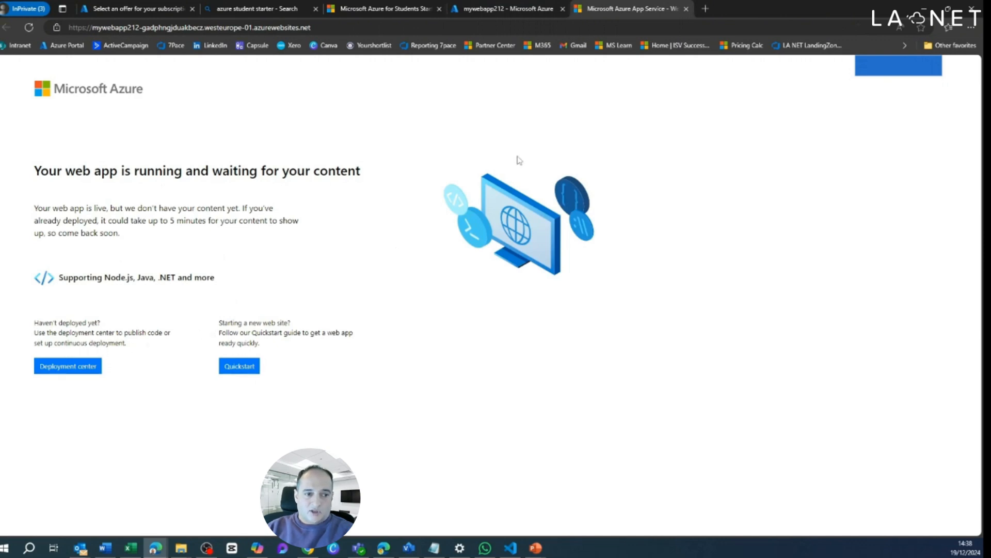
{"action": "left_click", "coordinate": [511, 11]}
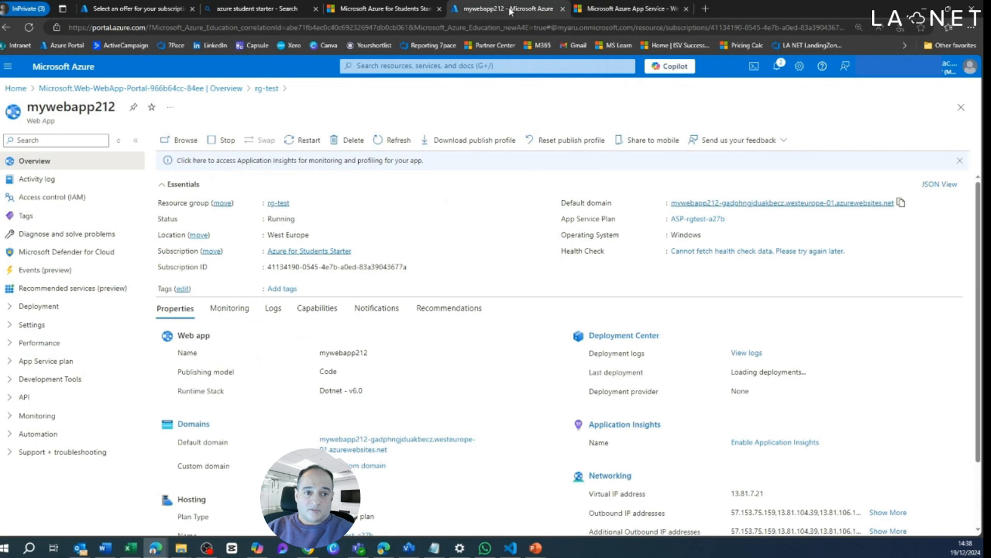
Step: Examine the App Service plan's scale up and scale out options for mywebapp212
{"action": "left_click", "coordinate": [85, 366]}
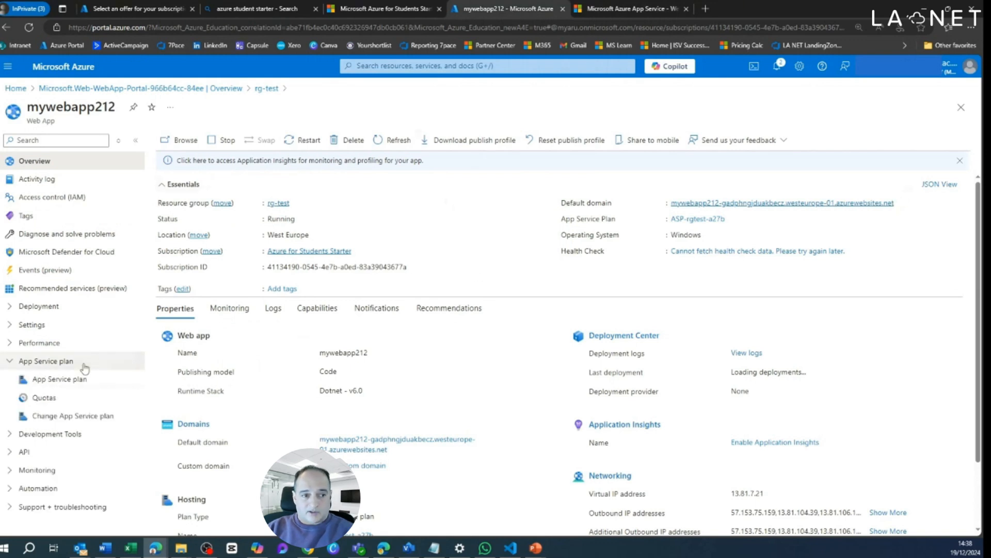
{"action": "left_click", "coordinate": [90, 325]}
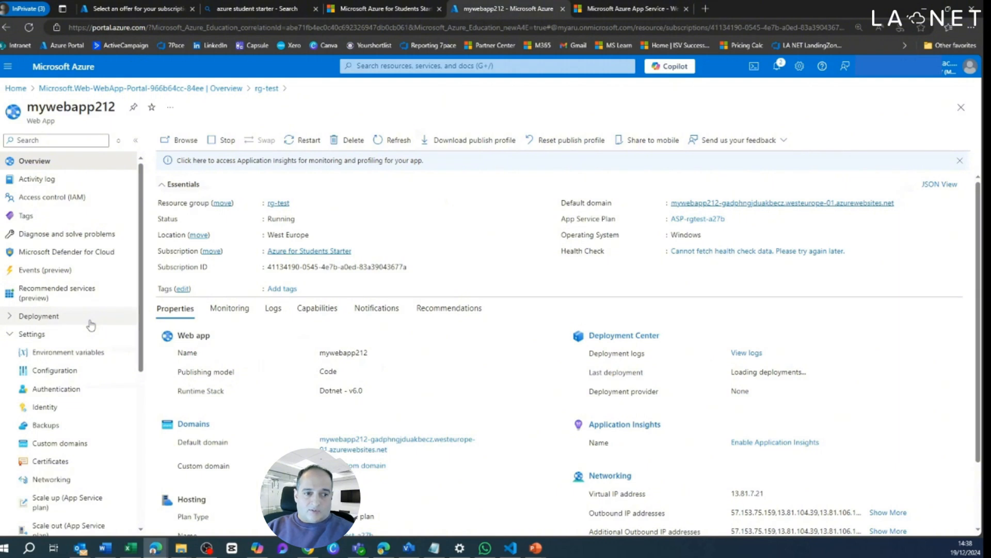
{"action": "scroll", "coordinate": [91, 324], "scroll_direction": "down", "scroll_amount": 3}
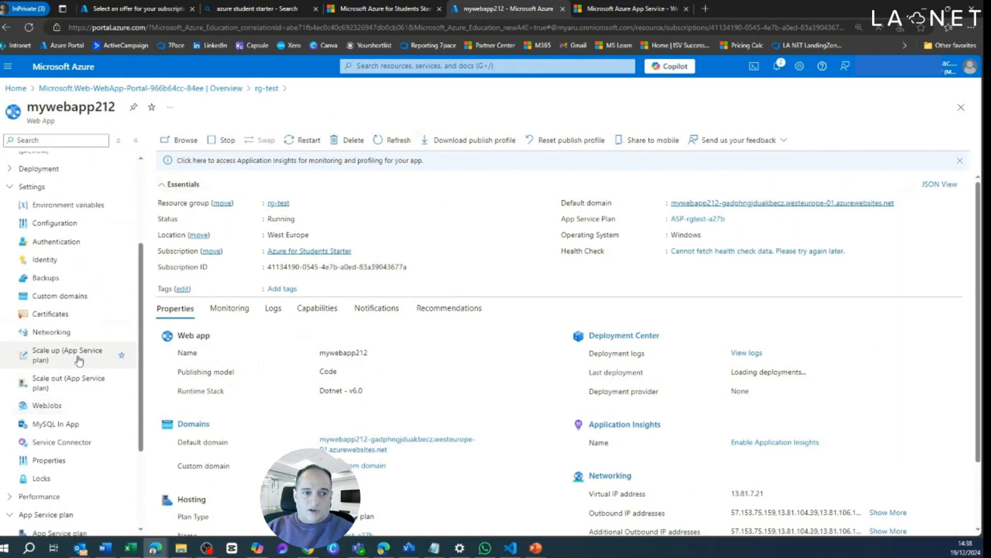
{"action": "left_click", "coordinate": [79, 358]}
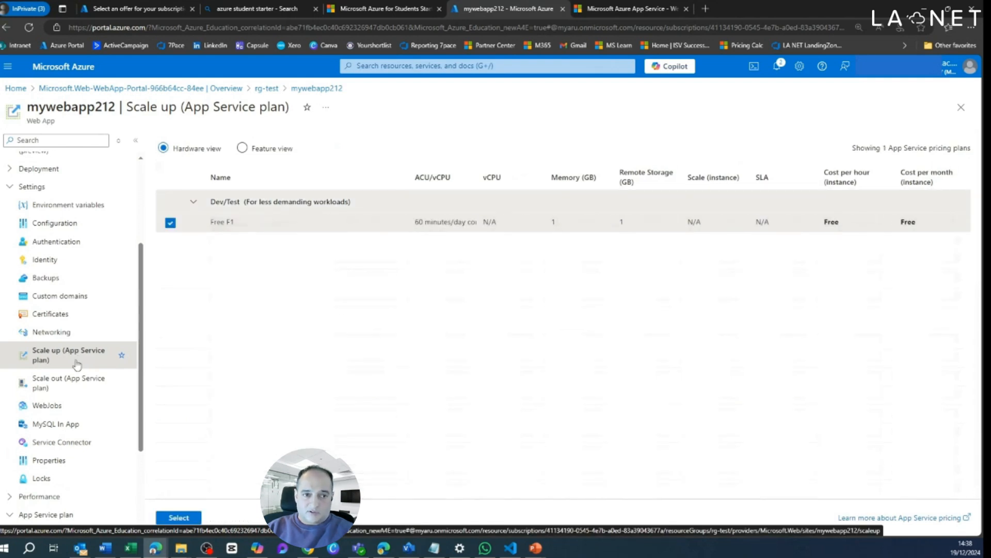
{"action": "left_click", "coordinate": [64, 385]}
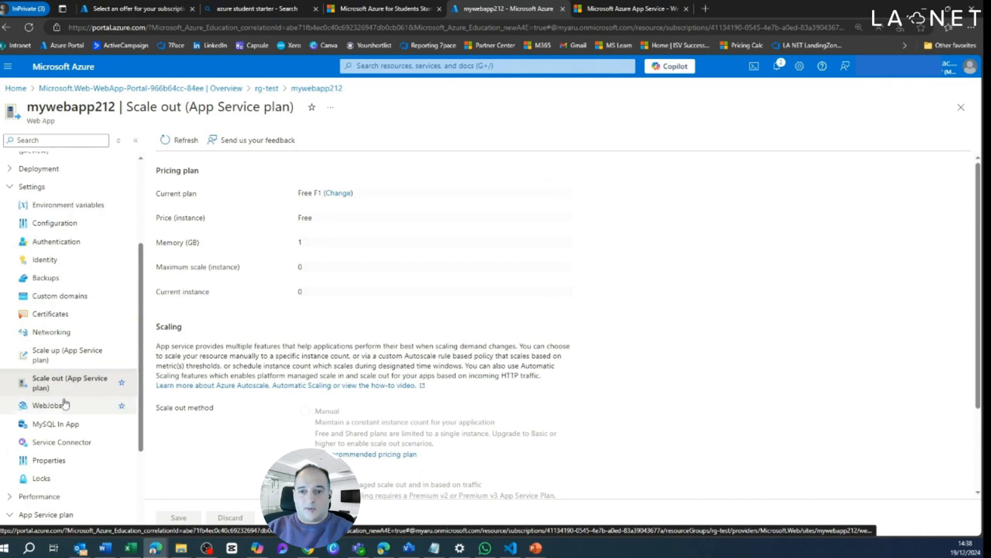
Step: Examine mywebapp212's WebJobs page and the general settings of its configuration
{"action": "left_click", "coordinate": [50, 408]}
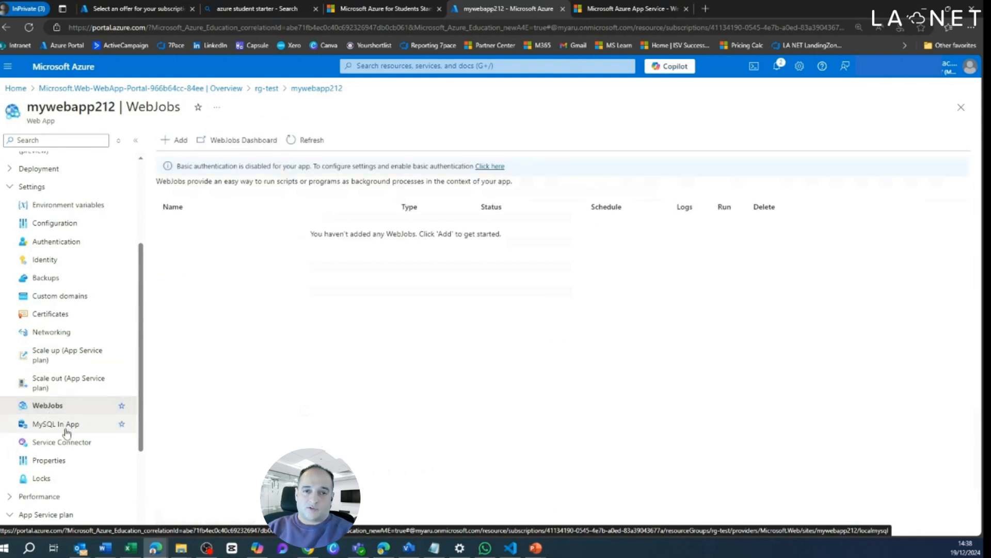
{"action": "scroll", "coordinate": [52, 426], "scroll_direction": "down", "scroll_amount": 3}
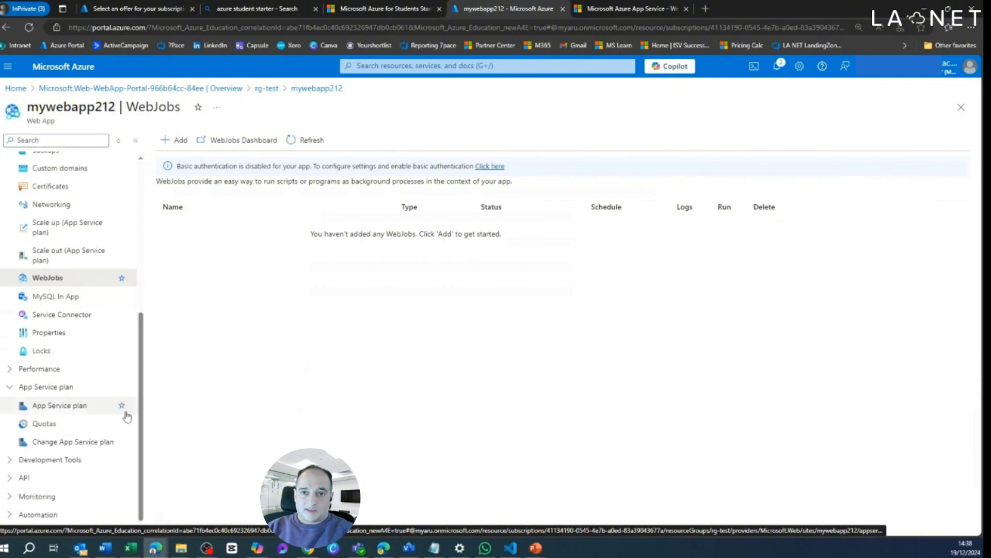
{"action": "scroll", "coordinate": [86, 409], "scroll_direction": "up", "scroll_amount": 5}
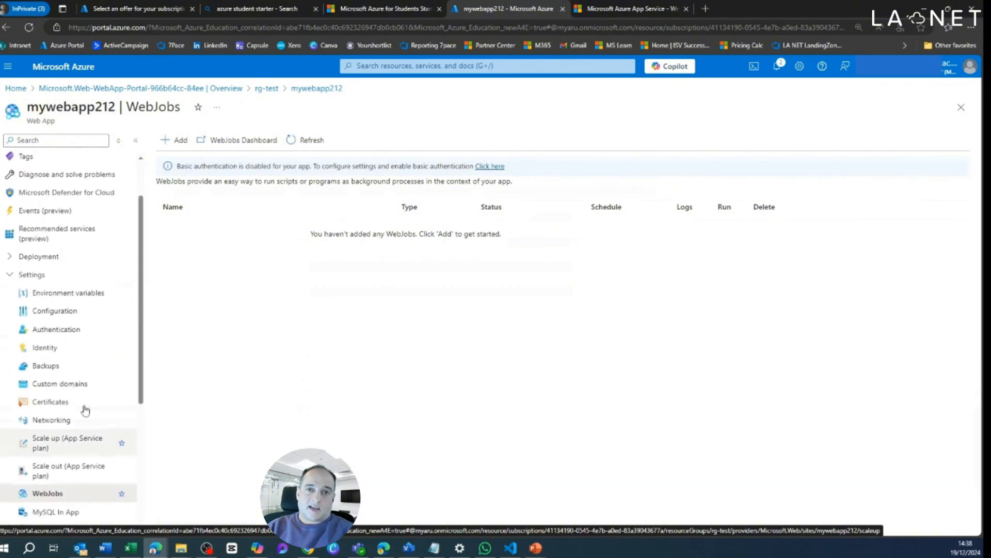
{"action": "scroll", "coordinate": [81, 382], "scroll_direction": "up", "scroll_amount": 1}
{"action": "left_click", "coordinate": [77, 349]}
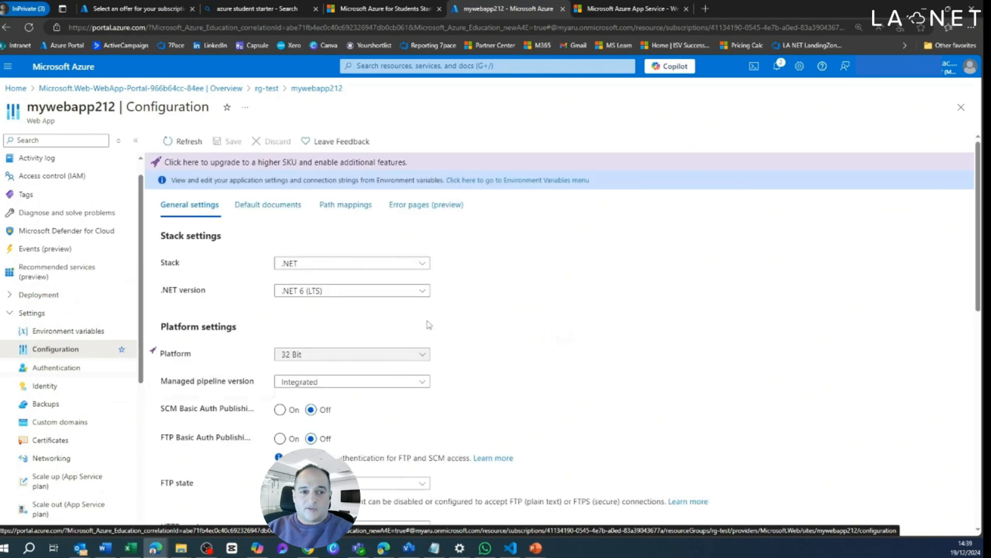
{"action": "scroll", "coordinate": [472, 299], "scroll_direction": "down", "scroll_amount": 3}
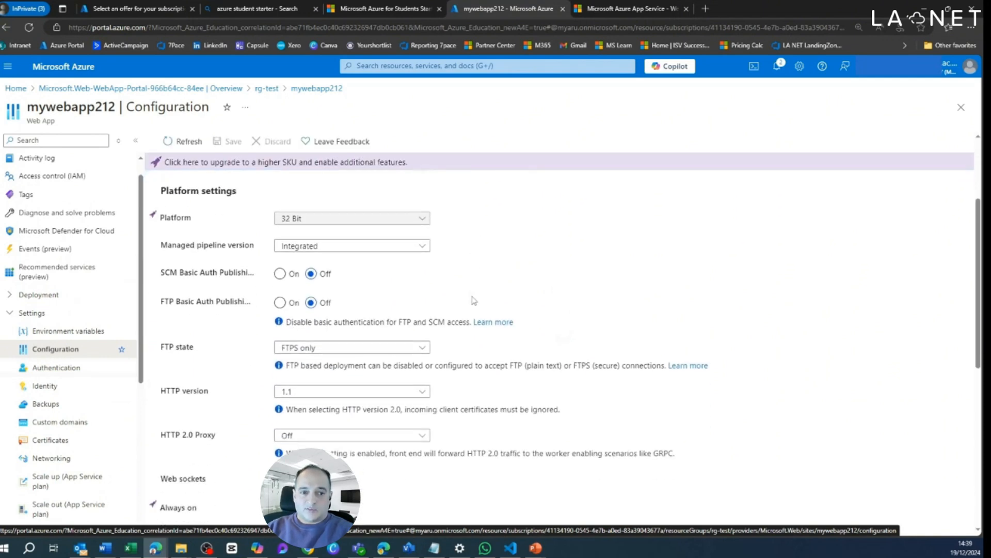
{"action": "scroll", "coordinate": [474, 300], "scroll_direction": "up", "scroll_amount": 3}
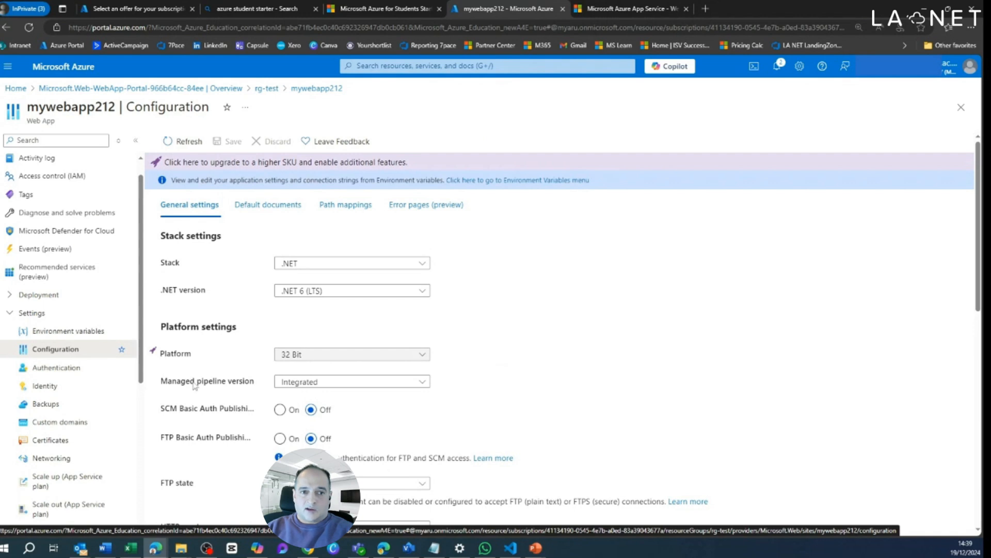
Step: Check mywebapp212's custom domains page and compare the feature and hardware views of its scale up pricing plans
{"action": "left_click", "coordinate": [60, 421]}
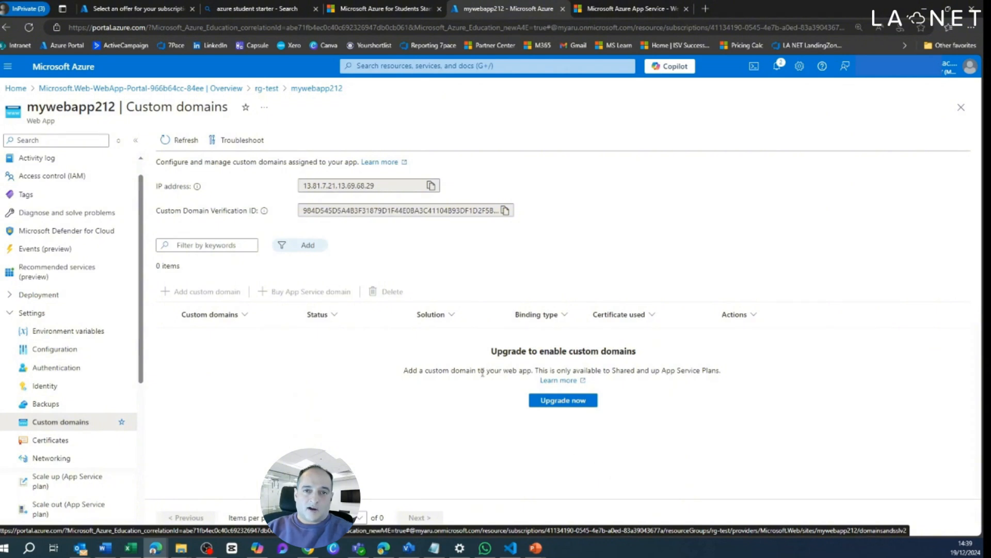
{"action": "scroll", "coordinate": [46, 289], "scroll_direction": "up", "scroll_amount": 2}
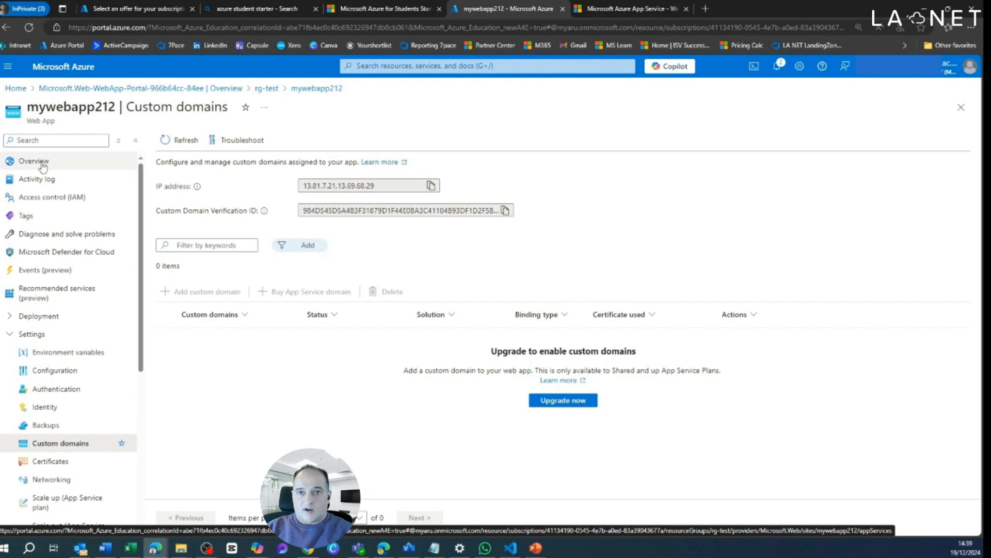
{"action": "scroll", "coordinate": [59, 357], "scroll_direction": "down", "scroll_amount": 3}
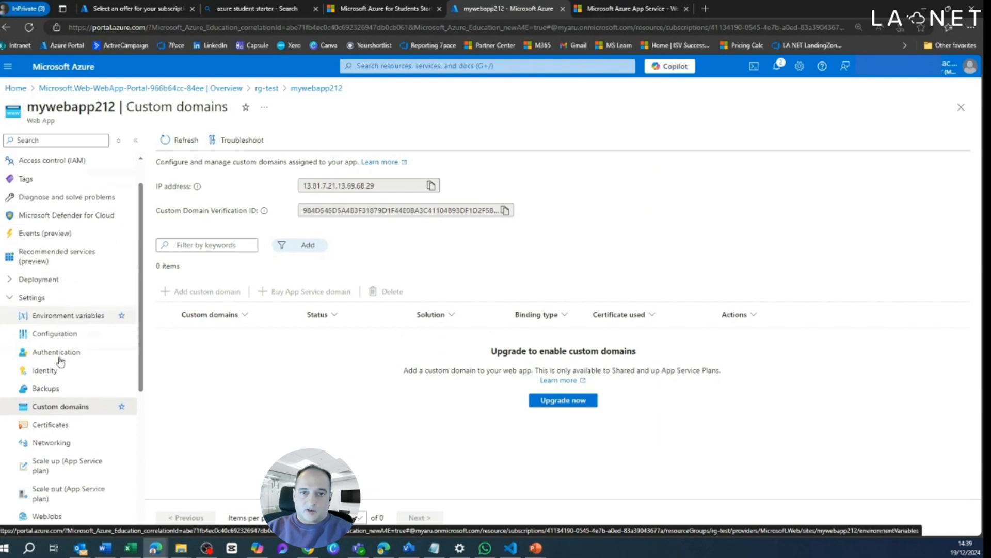
{"action": "left_click", "coordinate": [67, 401]}
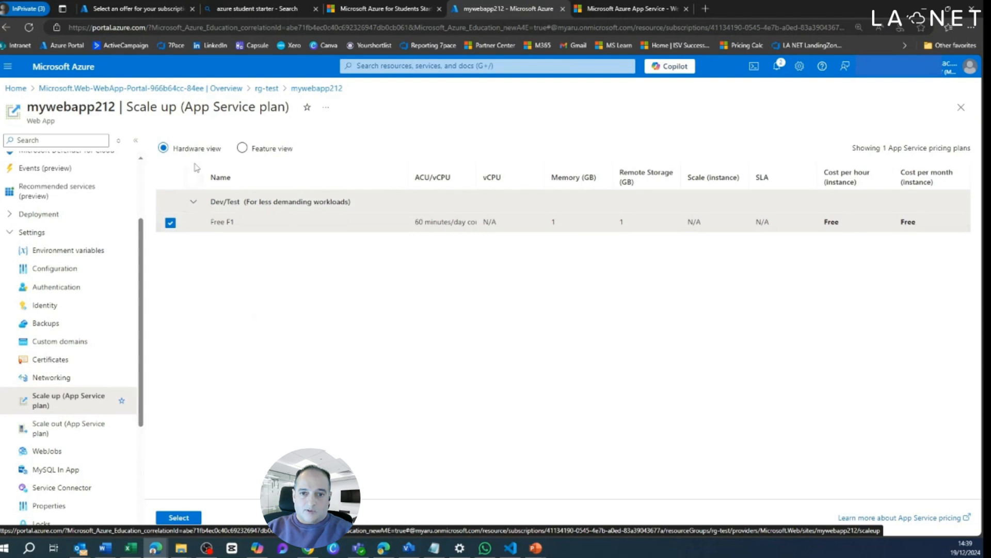
{"action": "left_click", "coordinate": [242, 149]}
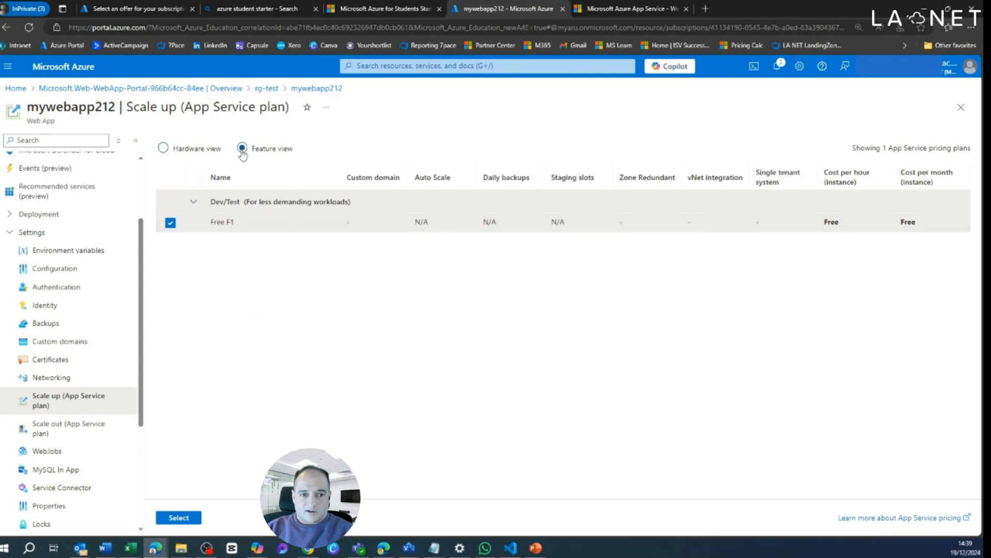
{"action": "left_click", "coordinate": [163, 148]}
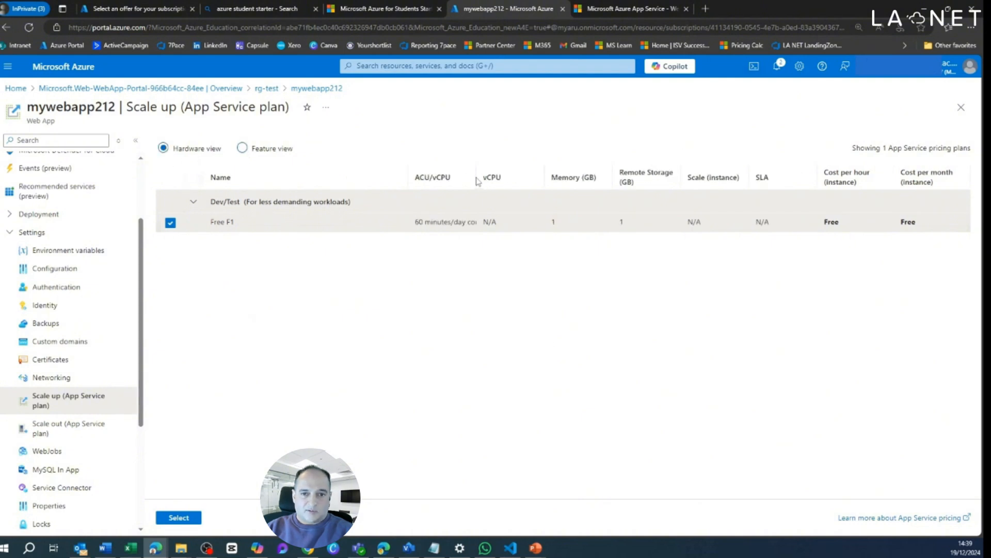
Step: Return to mywebapp212's overview, close the web app and go back to the portal's home page
{"action": "scroll", "coordinate": [78, 268], "scroll_direction": "up", "scroll_amount": 2}
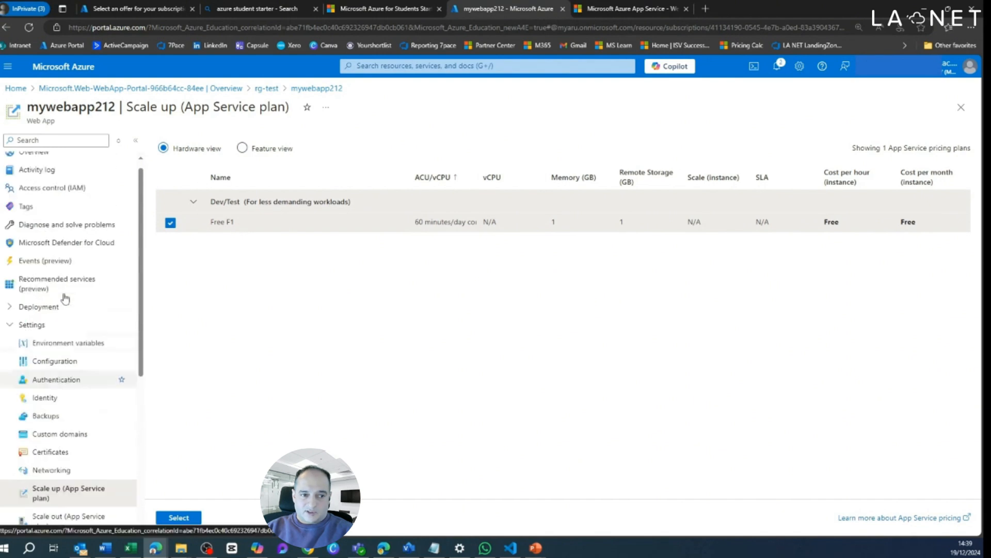
{"action": "left_click", "coordinate": [77, 166]}
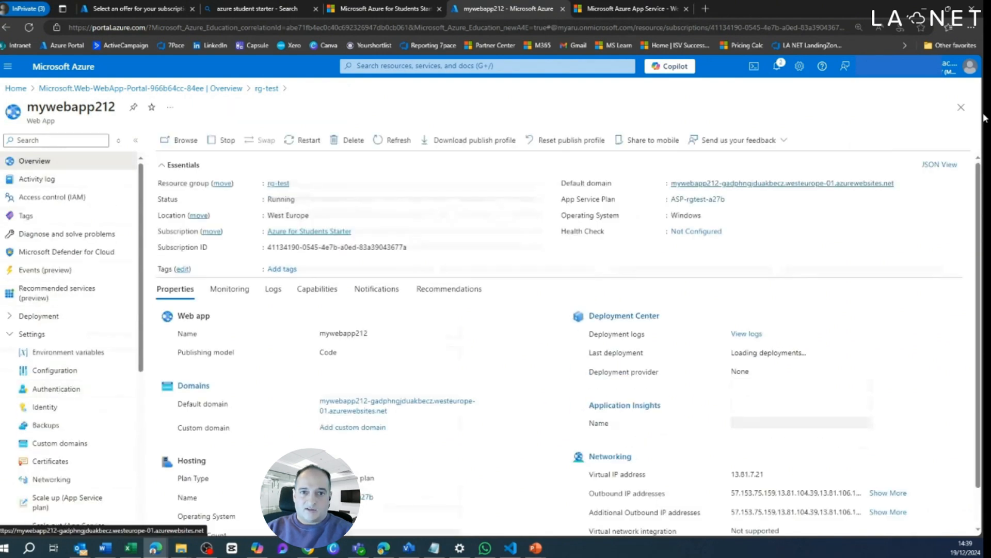
{"action": "left_click", "coordinate": [961, 107]}
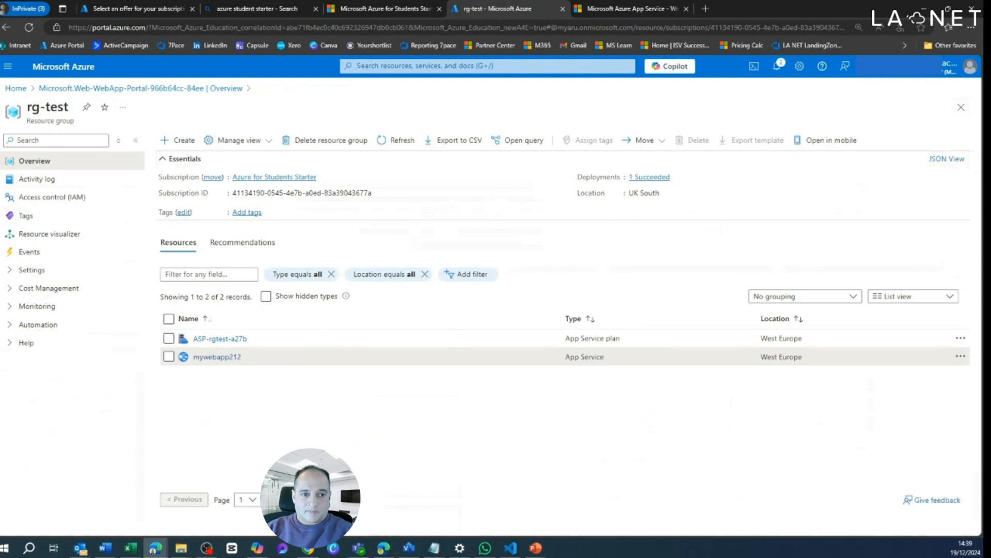
{"action": "left_click", "coordinate": [21, 89]}
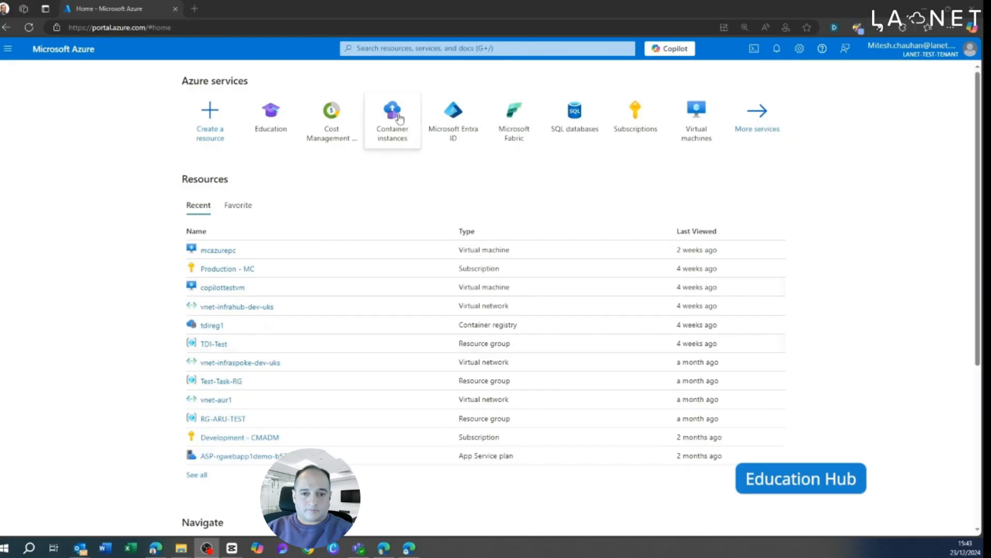
Step: Search the portal for education, open the Education service and review its Get started and Overview content
{"action": "left_click", "coordinate": [463, 48]}
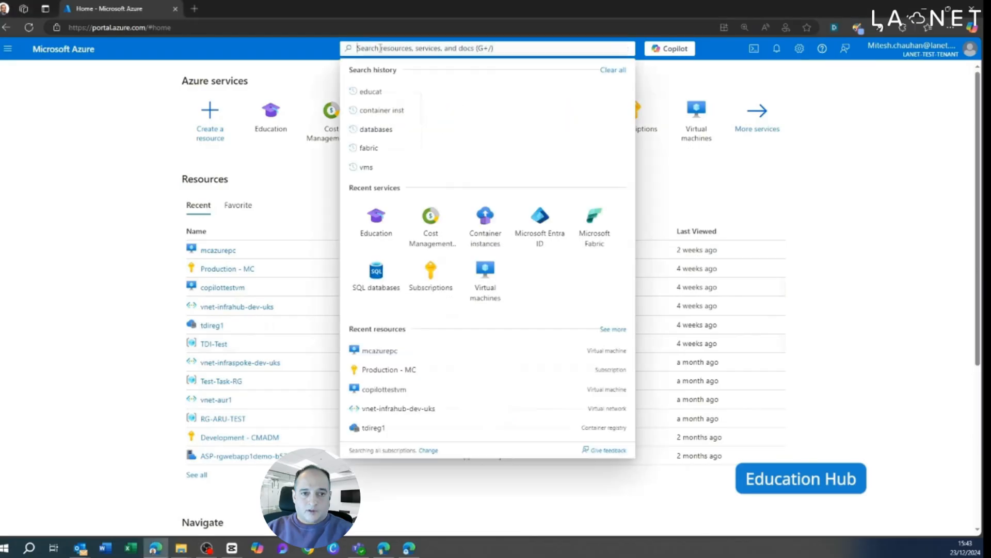
{"action": "type", "text": "education"}
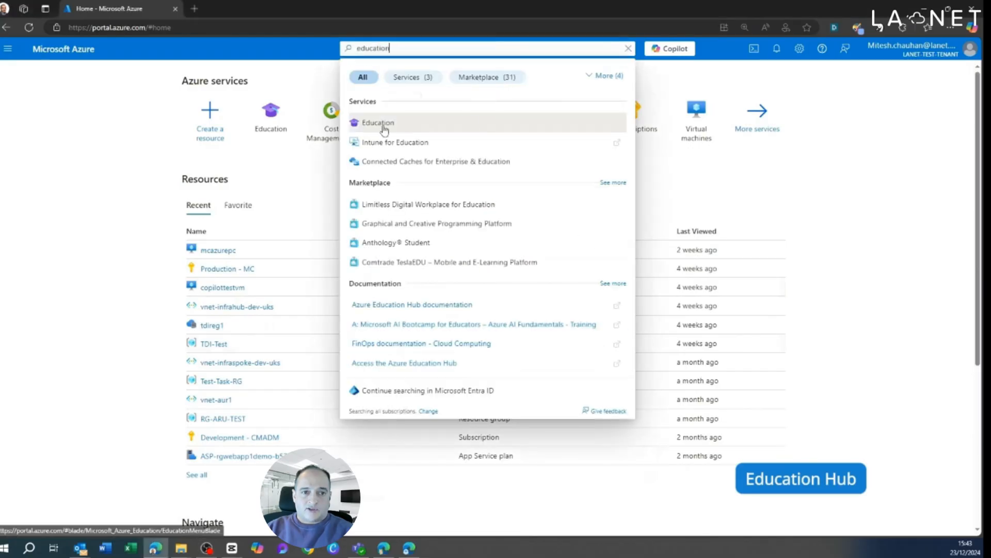
{"action": "left_click", "coordinate": [385, 124]}
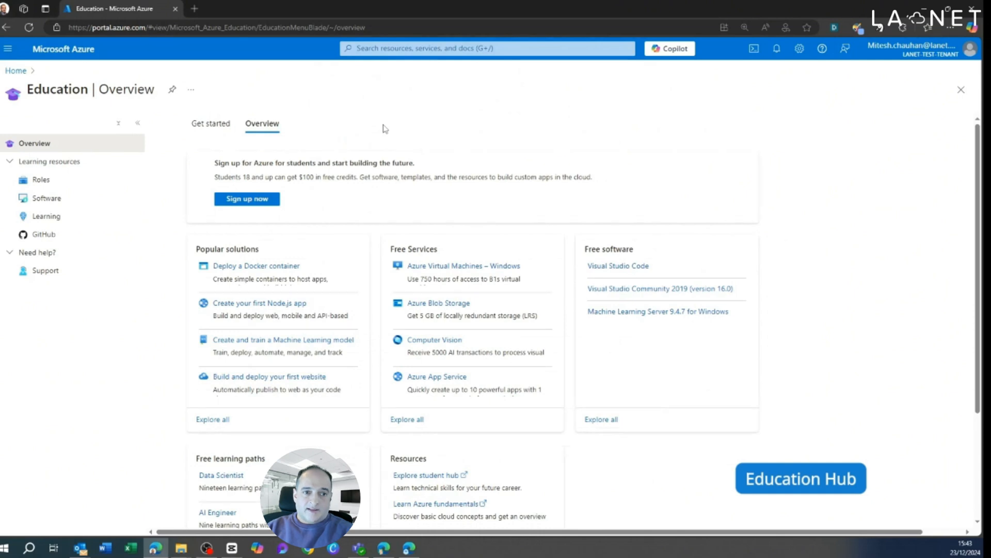
{"action": "left_click", "coordinate": [212, 123]}
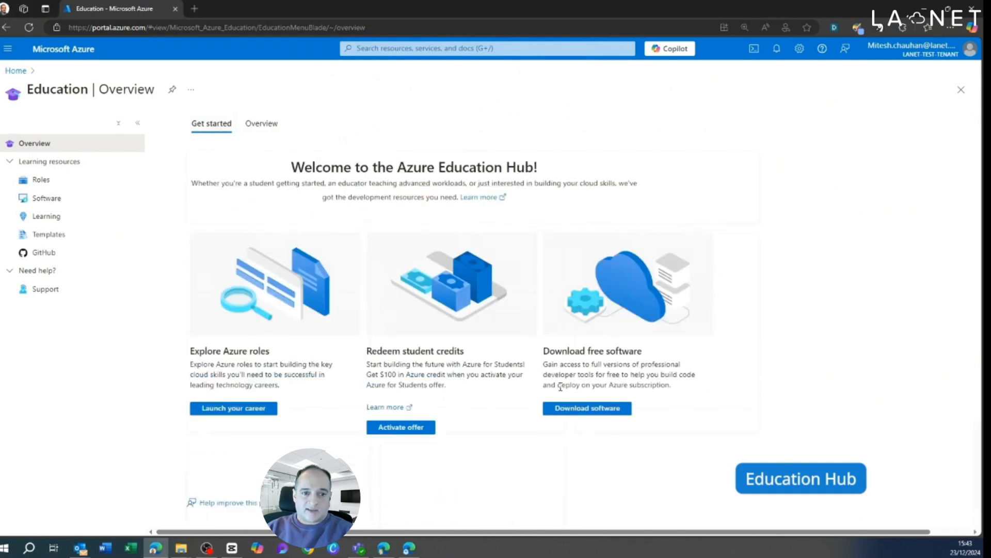
{"action": "left_click", "coordinate": [256, 125]}
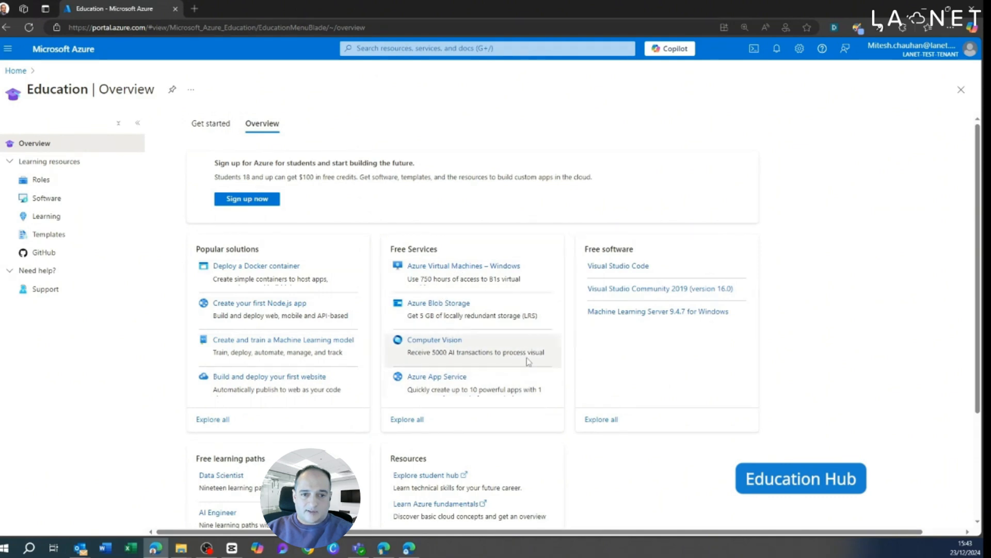
Step: Explore the Azure roles, view the DevOps Engineer learning paths and return to the roles
{"action": "left_click", "coordinate": [36, 184]}
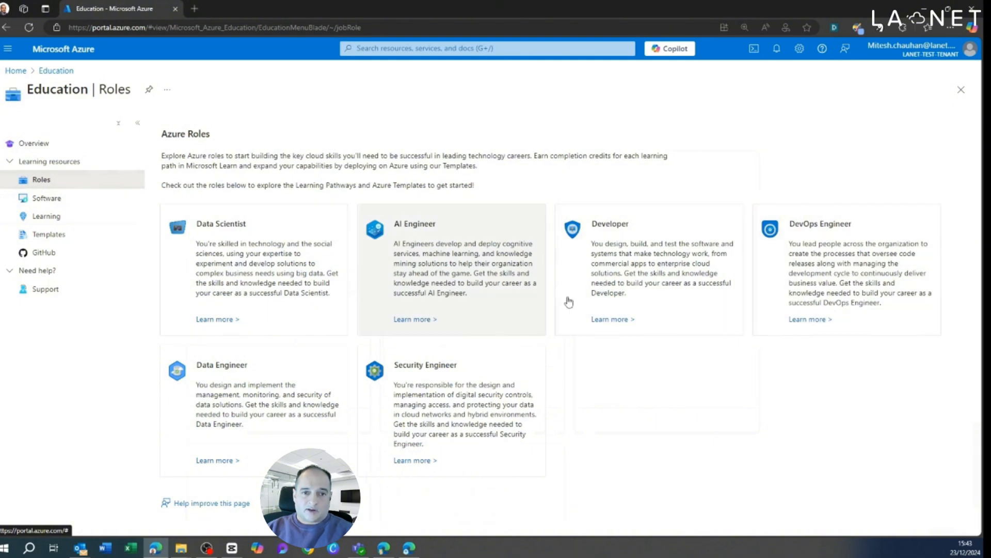
{"action": "left_click", "coordinate": [820, 263]}
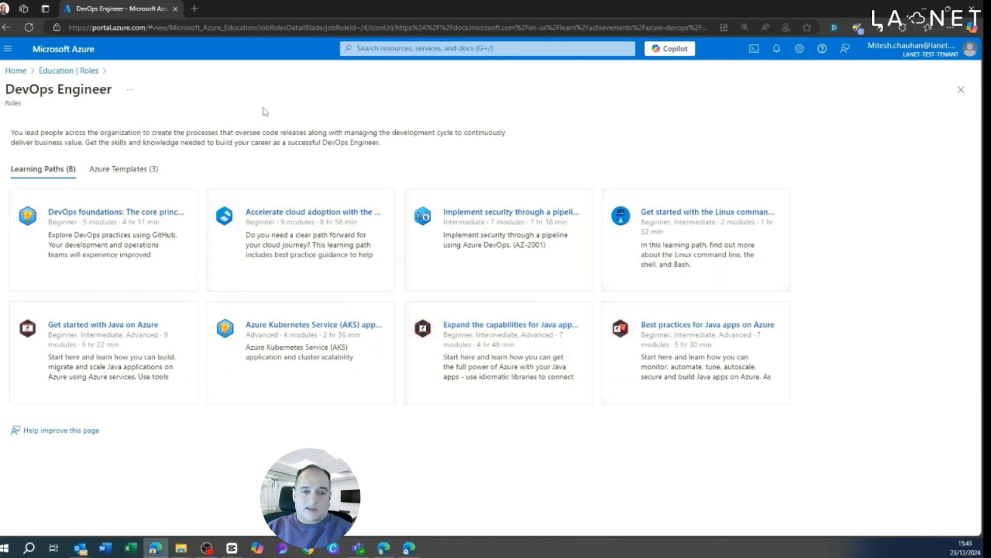
{"action": "left_click", "coordinate": [69, 72]}
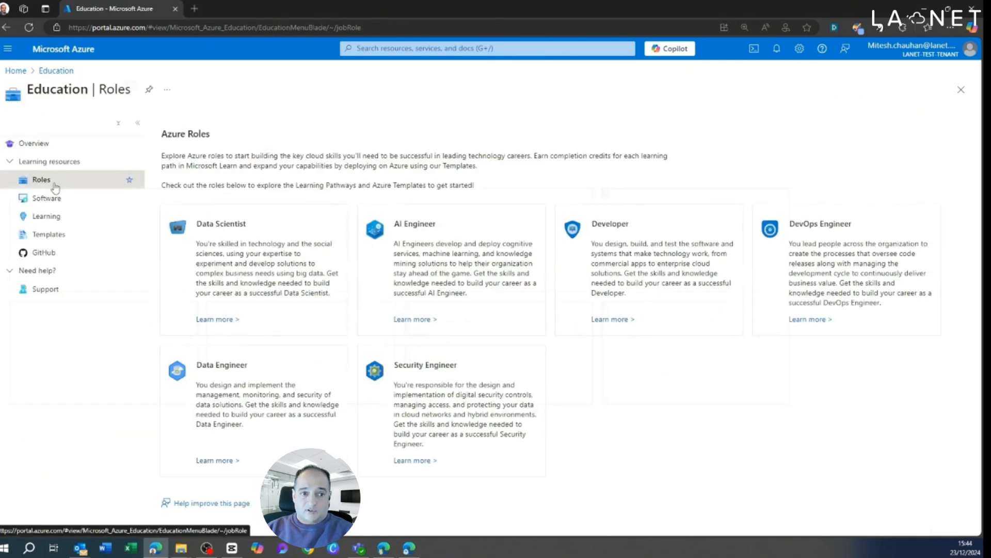
Step: View the Visual Studio Code details among the education software, and browse the learning list with its Title column widened
{"action": "left_click", "coordinate": [75, 204]}
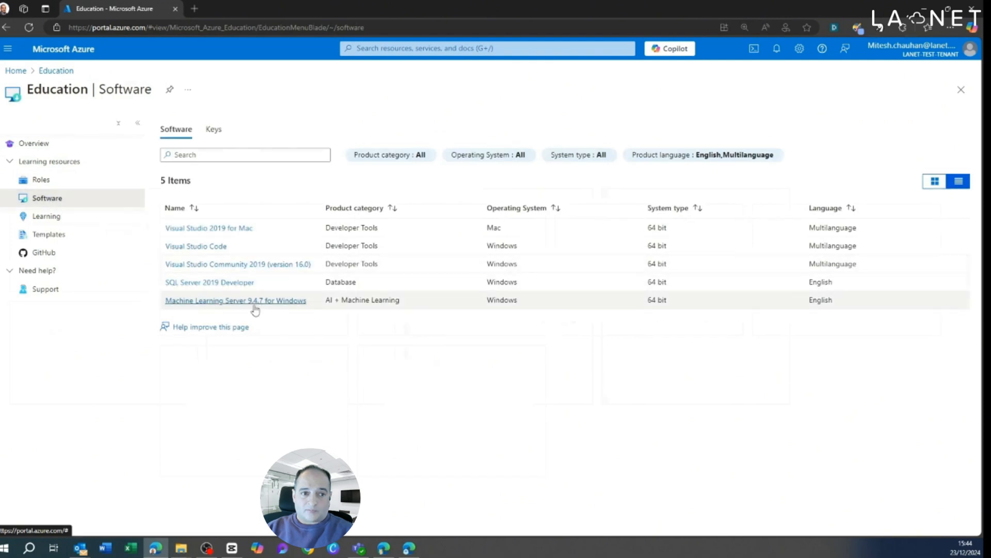
{"action": "left_click", "coordinate": [209, 247]}
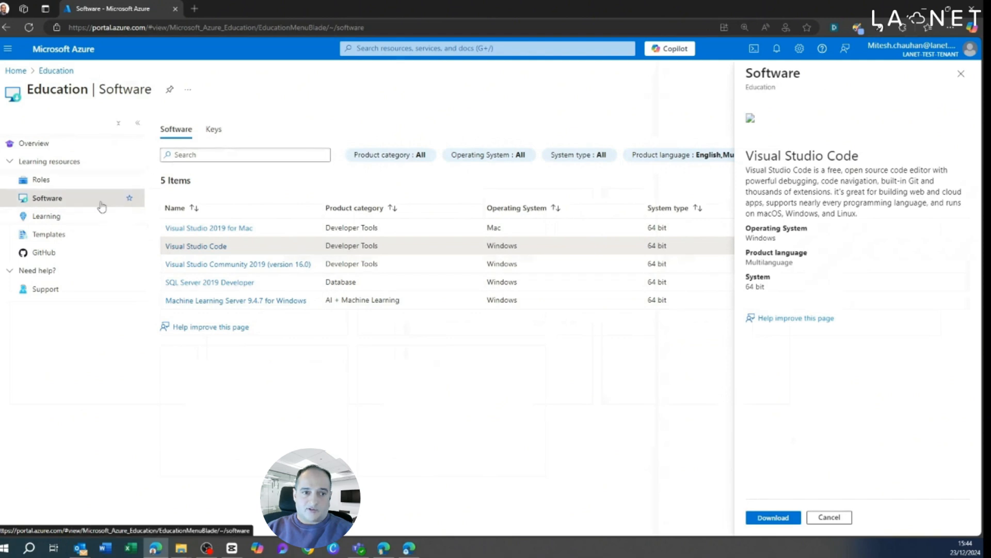
{"action": "left_click", "coordinate": [57, 219]}
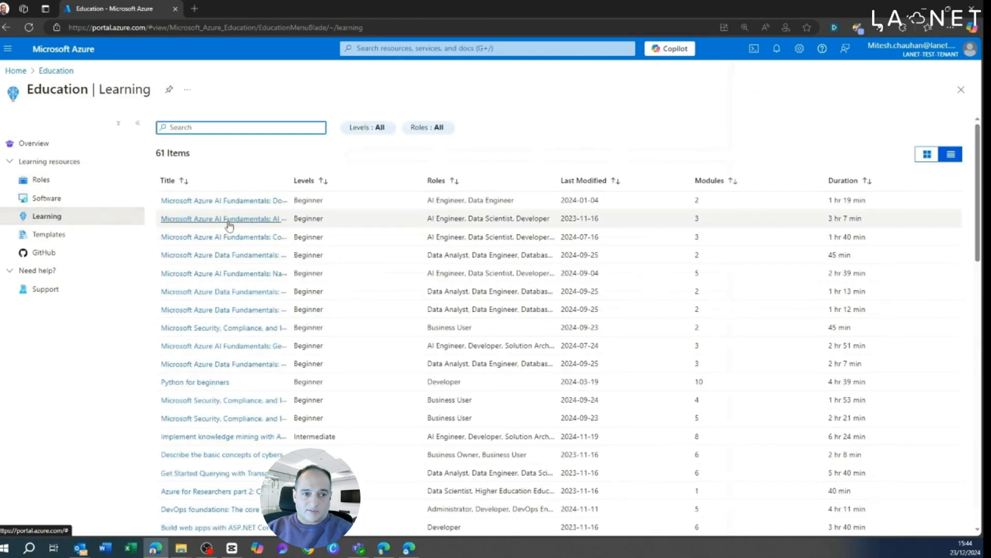
{"action": "left_click_drag", "start_coordinate": [293, 180], "coordinate": [447, 180]}
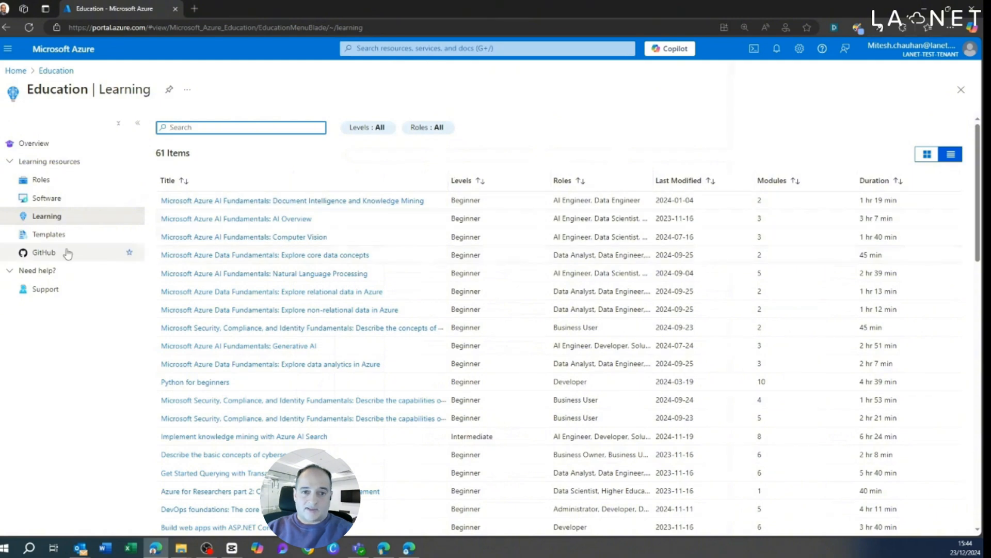
Step: Browse the Azure Quickstart Templates with a wider Name column and start deploying the Create a Standard Storage Account template
{"action": "left_click", "coordinate": [41, 236]}
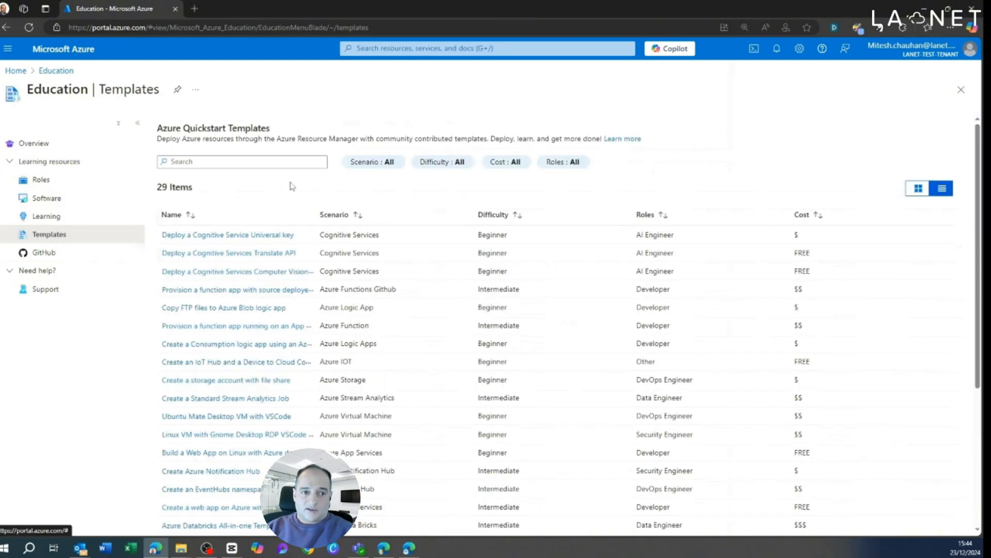
{"action": "left_click_drag", "start_coordinate": [315, 214], "coordinate": [438, 214]}
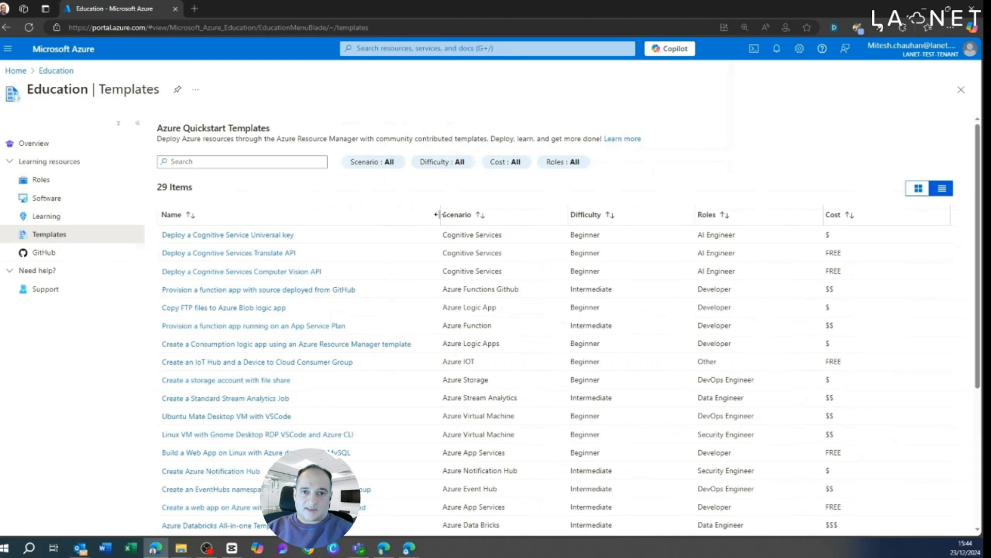
{"action": "scroll", "coordinate": [436, 214], "scroll_direction": "down", "scroll_amount": 5}
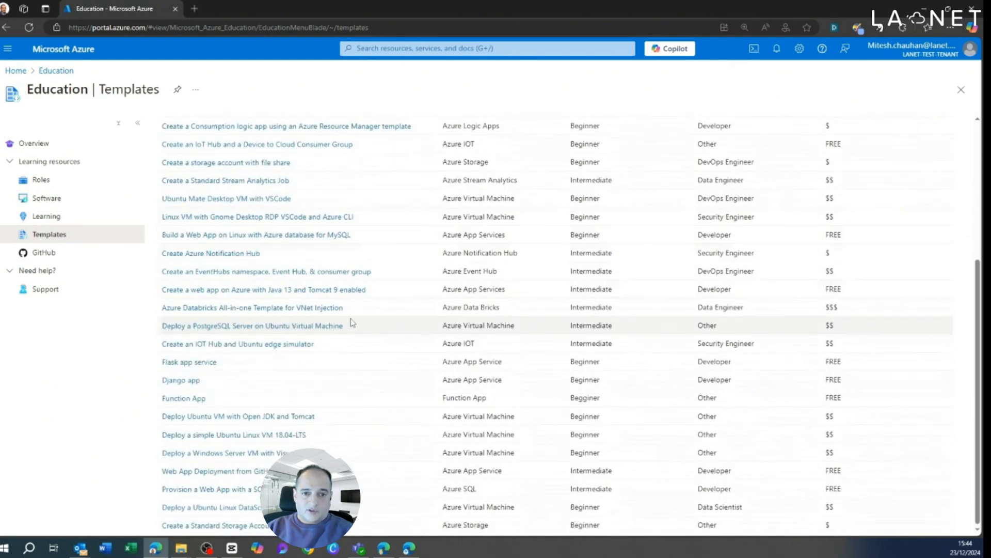
{"action": "left_click", "coordinate": [207, 525]}
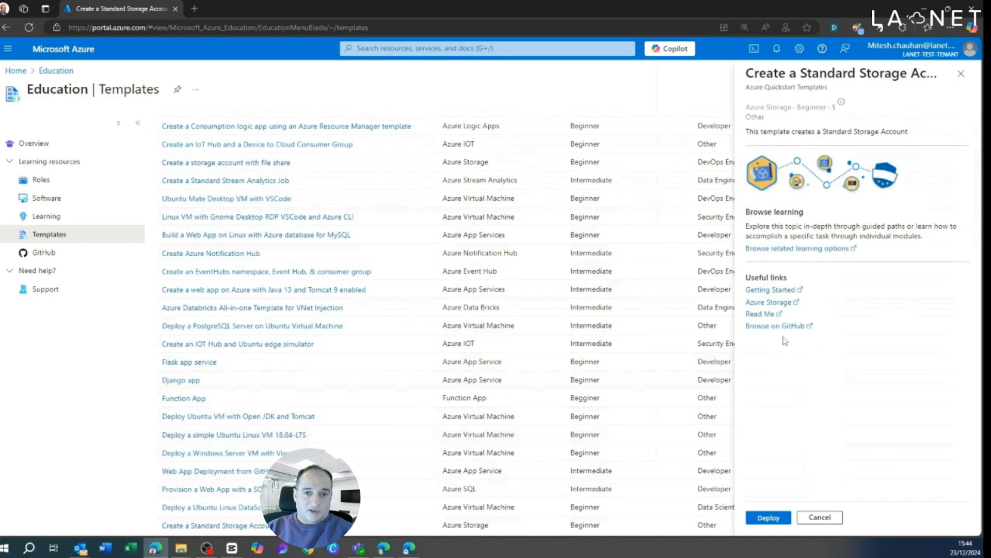
{"action": "left_click", "coordinate": [757, 517]}
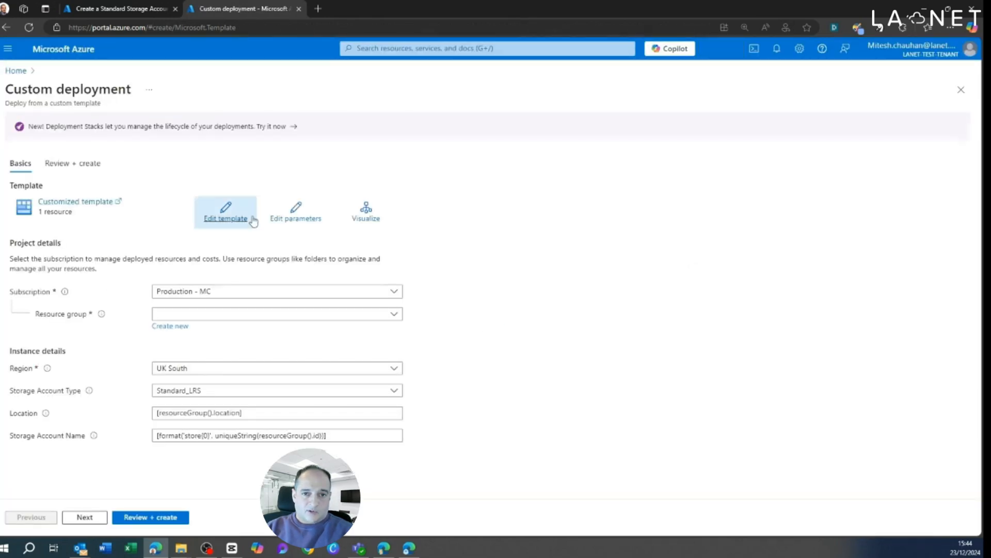
Step: Choose RG-ARU-TEST as the resource group for the storage account deployment and proceed to its review
{"action": "left_click", "coordinate": [84, 517]}
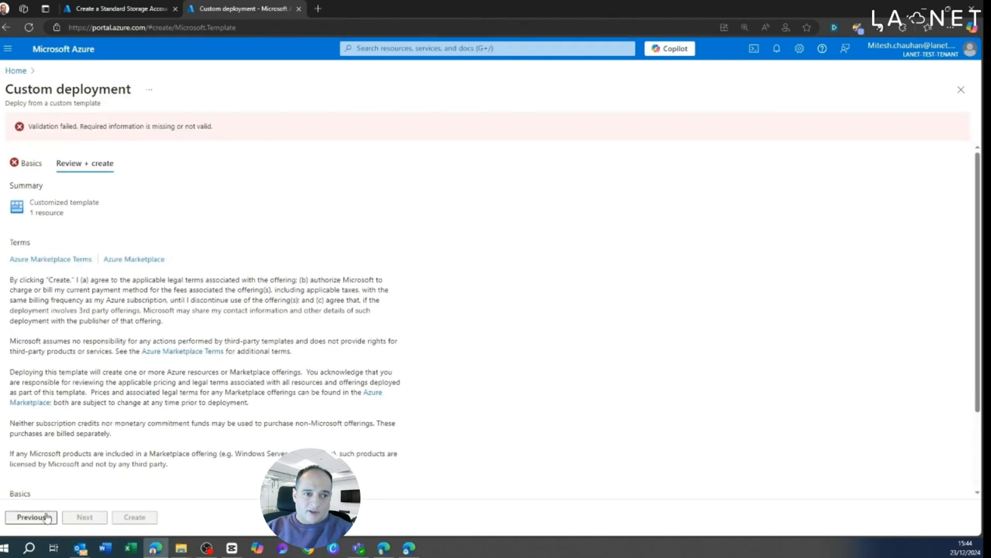
{"action": "left_click", "coordinate": [31, 517]}
{"action": "left_click", "coordinate": [194, 318]}
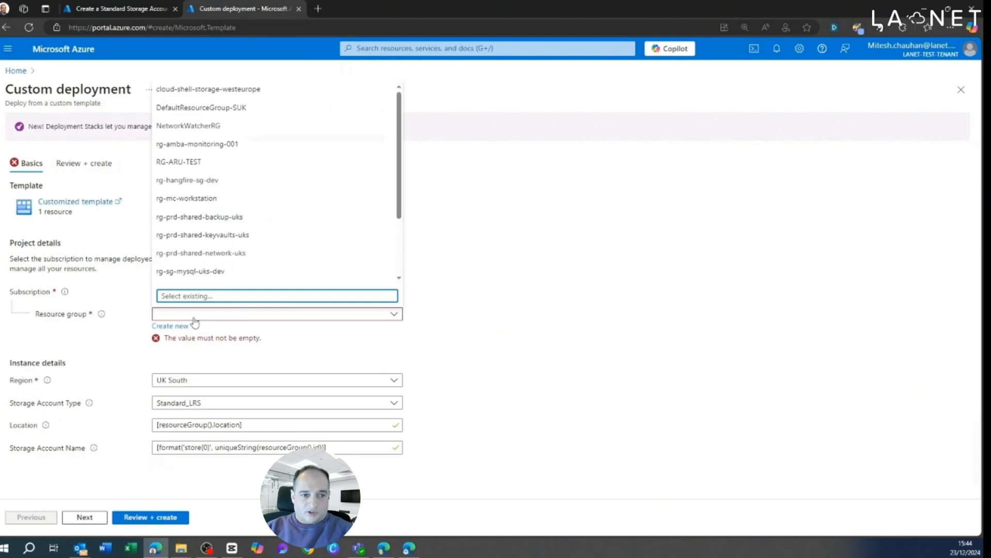
{"action": "left_click", "coordinate": [217, 162]}
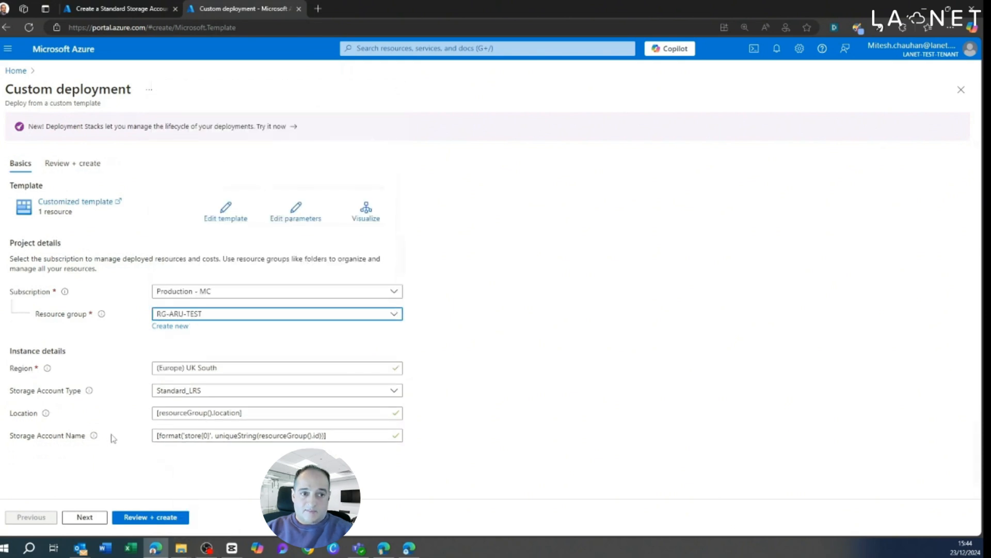
{"action": "left_click", "coordinate": [94, 520]}
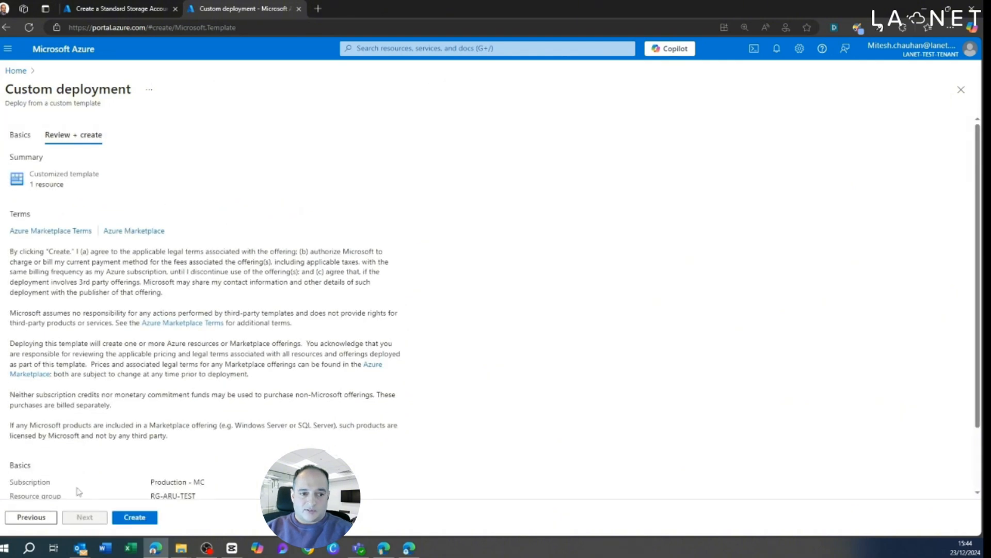
Step: Return to the Education templates, dismissing the Standard Storage Account details and the unsubmitted custom deployment
{"action": "left_click", "coordinate": [113, 11]}
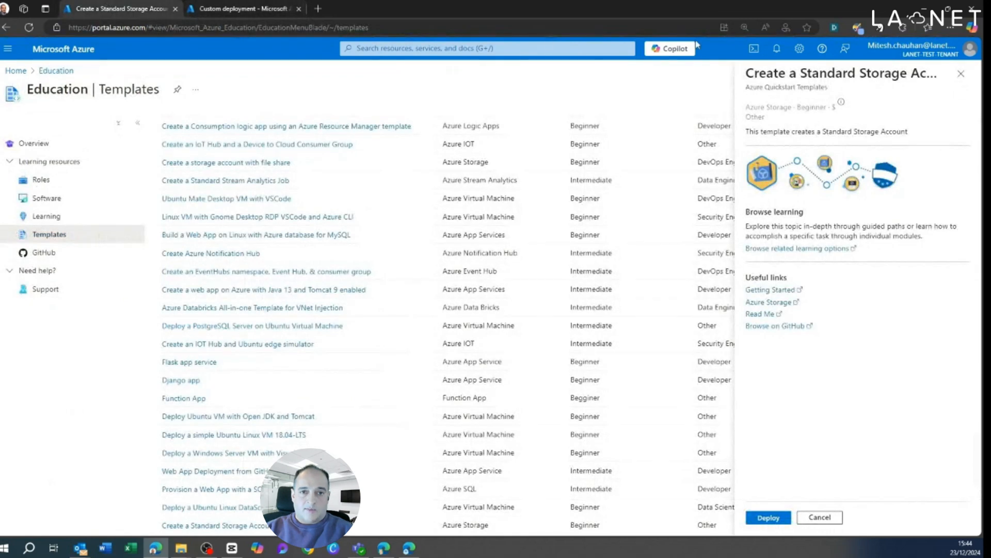
{"action": "left_click", "coordinate": [961, 74]}
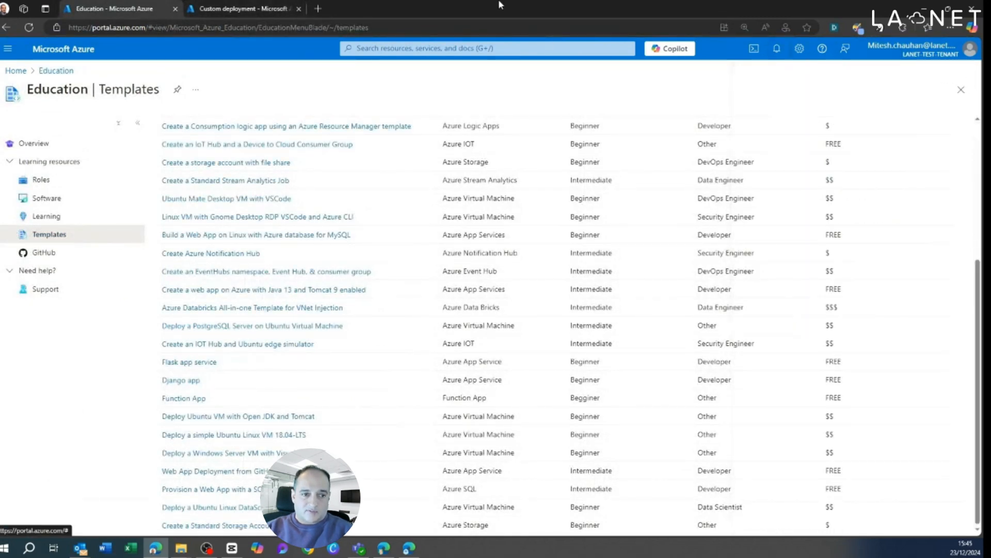
{"action": "left_click", "coordinate": [299, 8]}
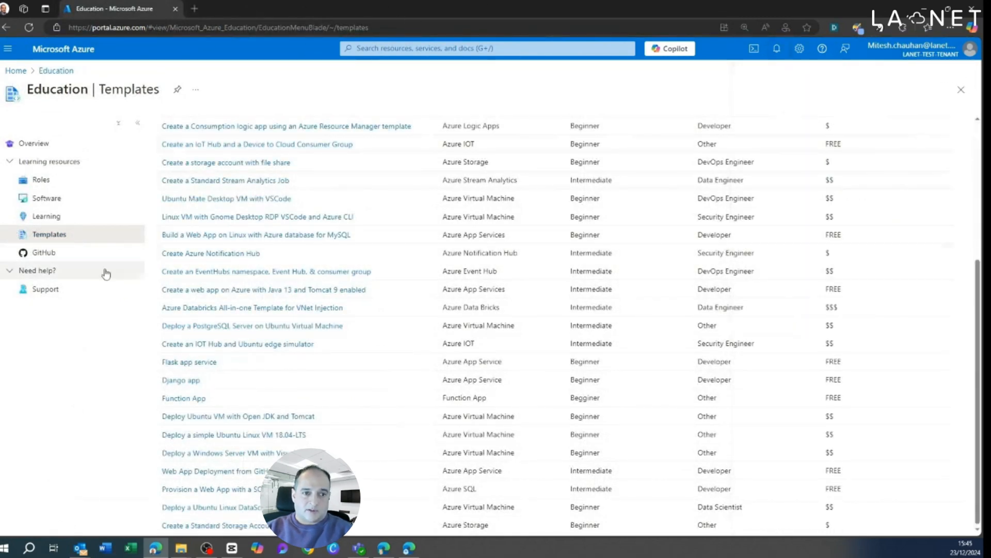
Step: View the Education GitHub resources, and look through the Education overview down to its free learning paths
{"action": "left_click", "coordinate": [44, 252]}
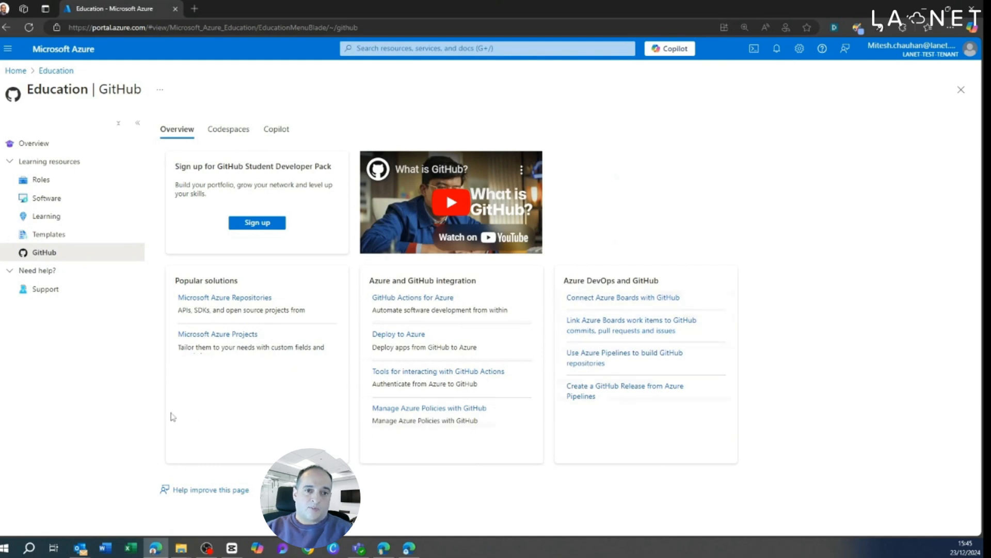
{"action": "left_click", "coordinate": [39, 143]}
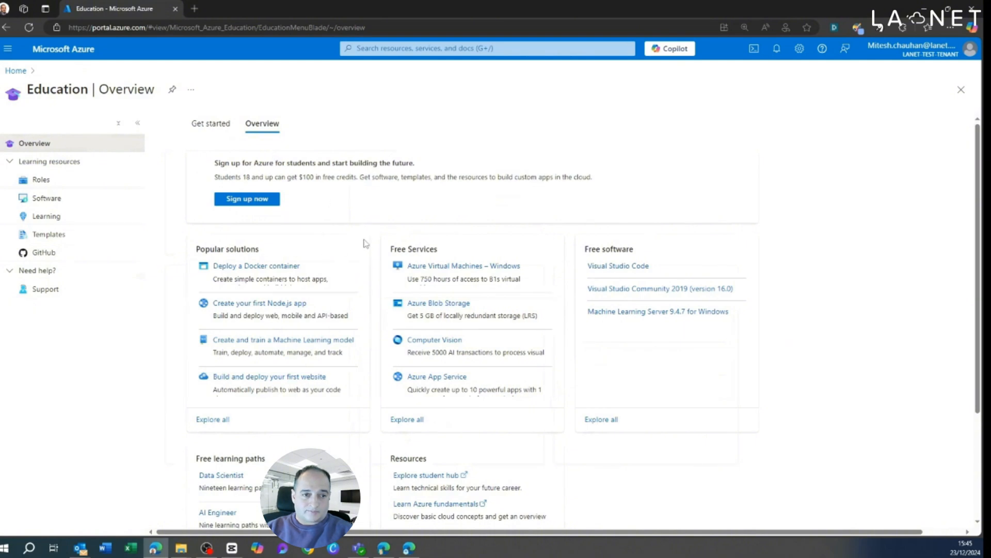
{"action": "scroll", "coordinate": [364, 243], "scroll_direction": "down", "scroll_amount": 3}
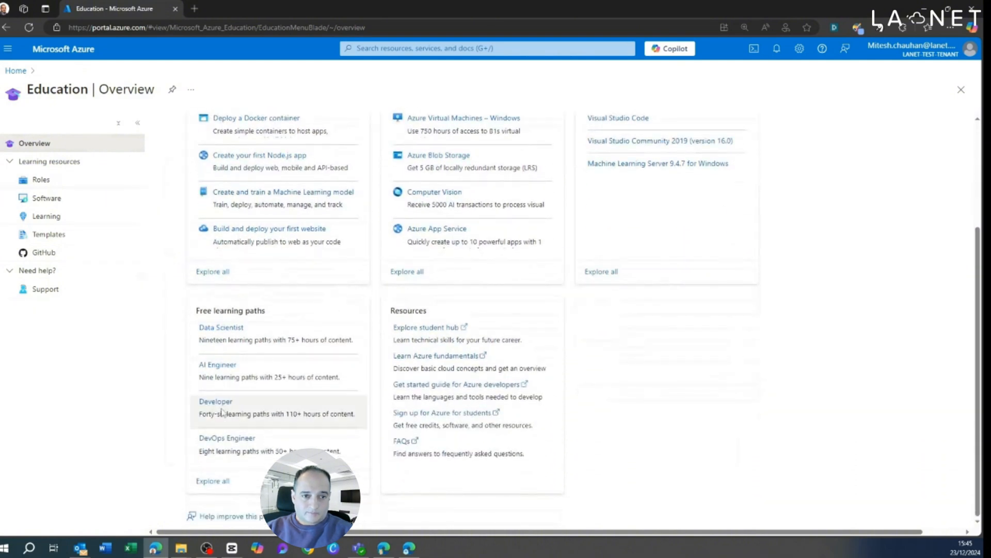
Step: View the DevOps Engineer role's Azure templates and return to its learning paths
{"action": "left_click", "coordinate": [223, 439]}
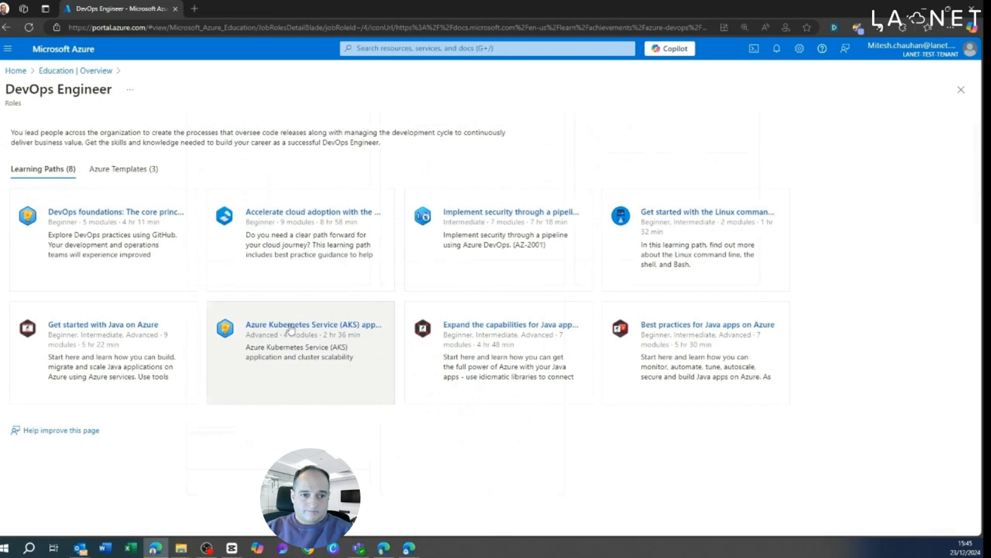
{"action": "left_click", "coordinate": [127, 171]}
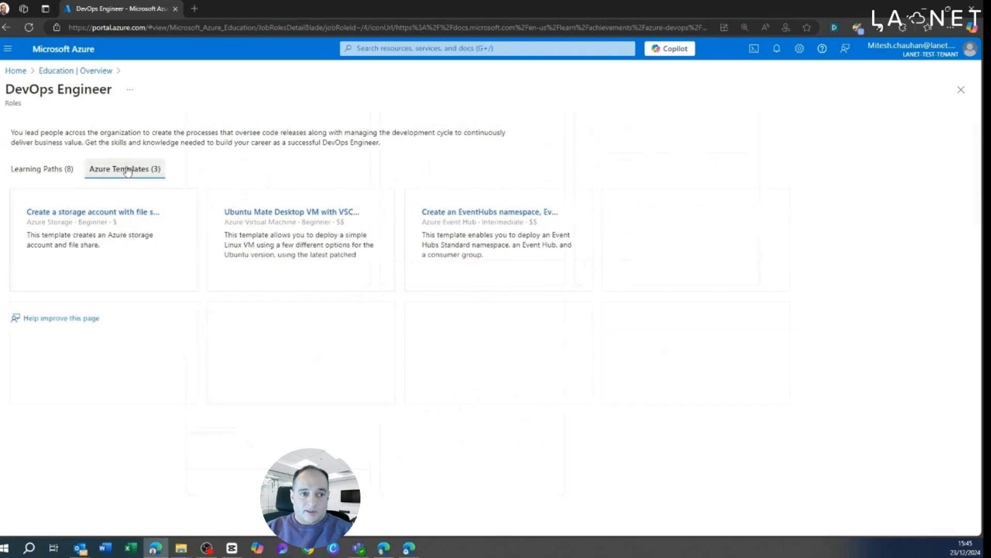
{"action": "left_click", "coordinate": [48, 174]}
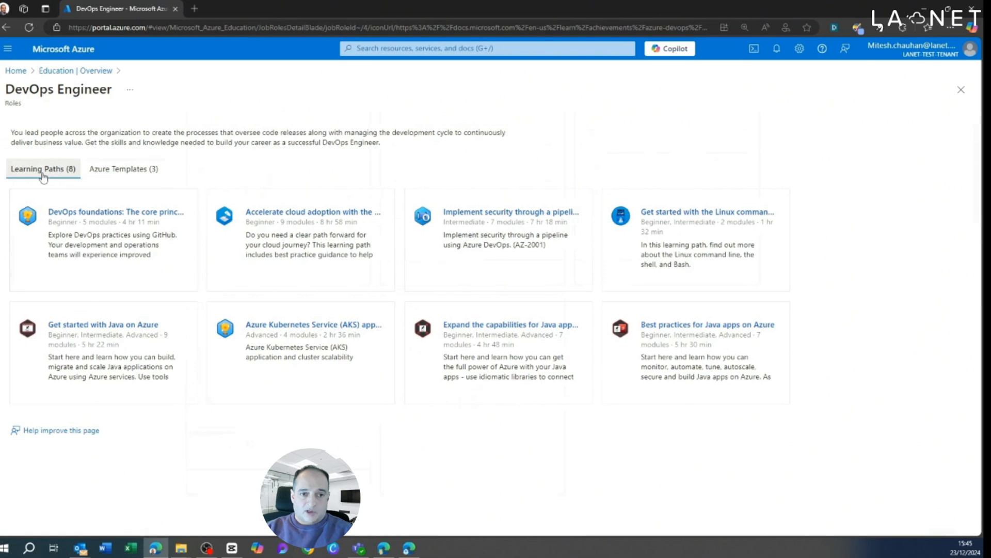
Step: Launch the Accelerate cloud adoption learning path on Microsoft Learn, look through its modules and return to the Azure portal
{"action": "left_click", "coordinate": [335, 220]}
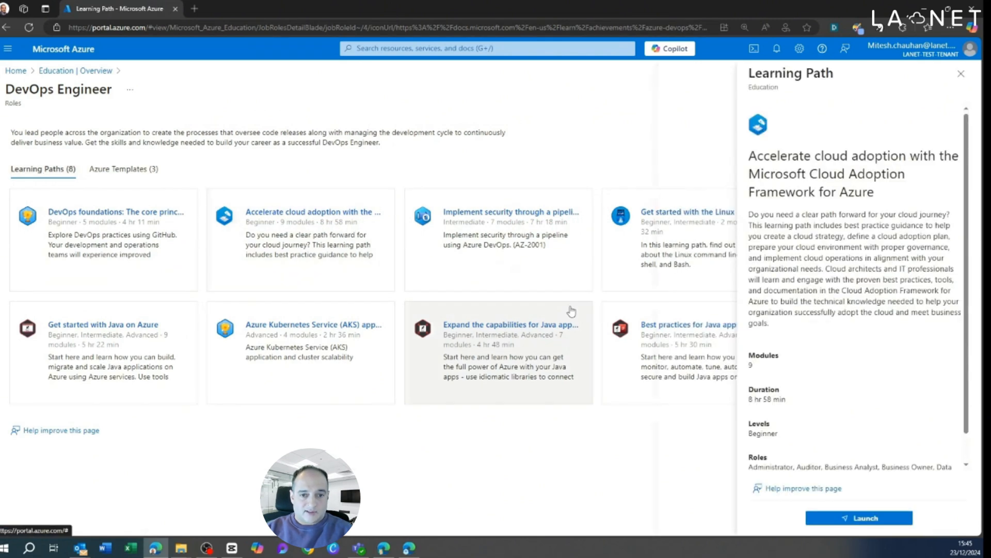
{"action": "left_click", "coordinate": [878, 518]}
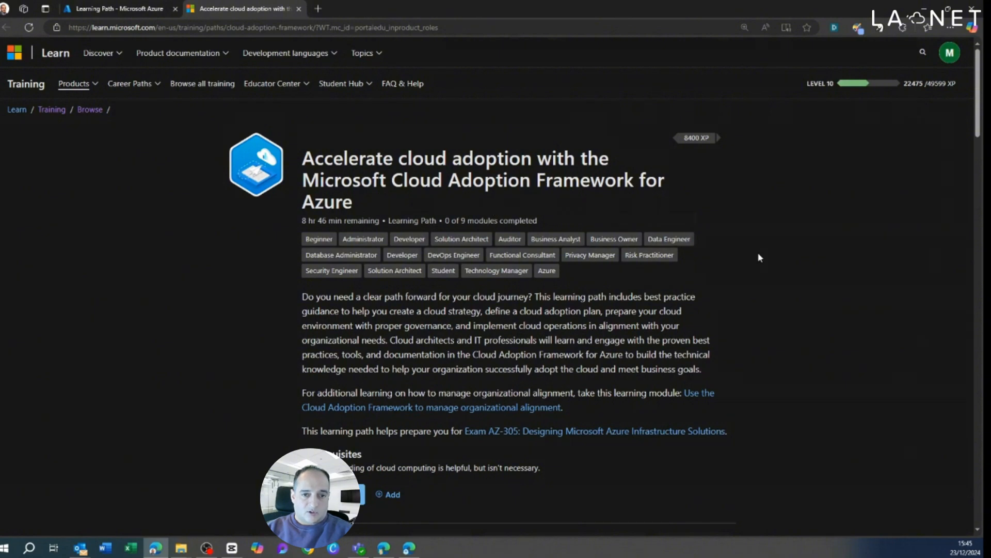
{"action": "scroll", "coordinate": [719, 405], "scroll_direction": "down", "scroll_amount": 9}
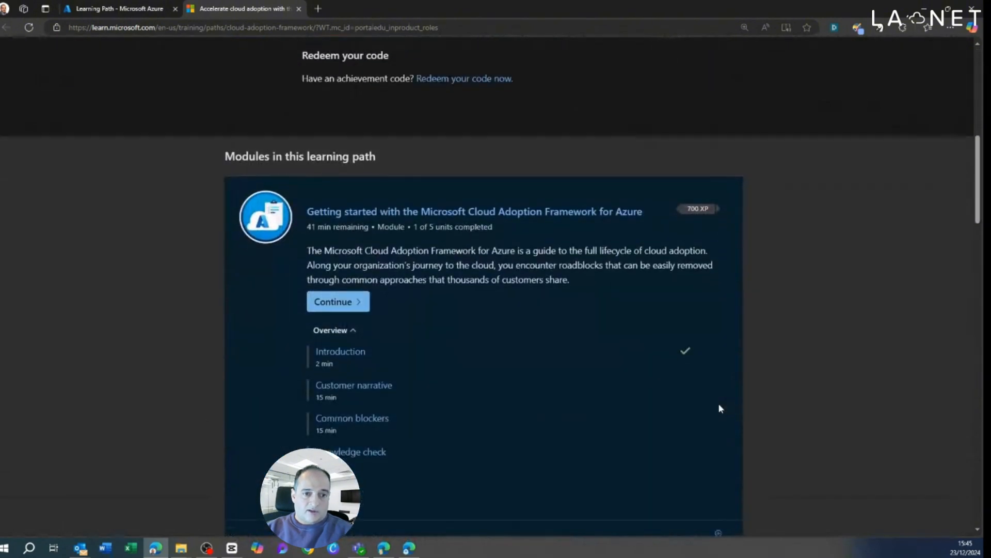
{"action": "scroll", "coordinate": [720, 408], "scroll_direction": "down", "scroll_amount": 10}
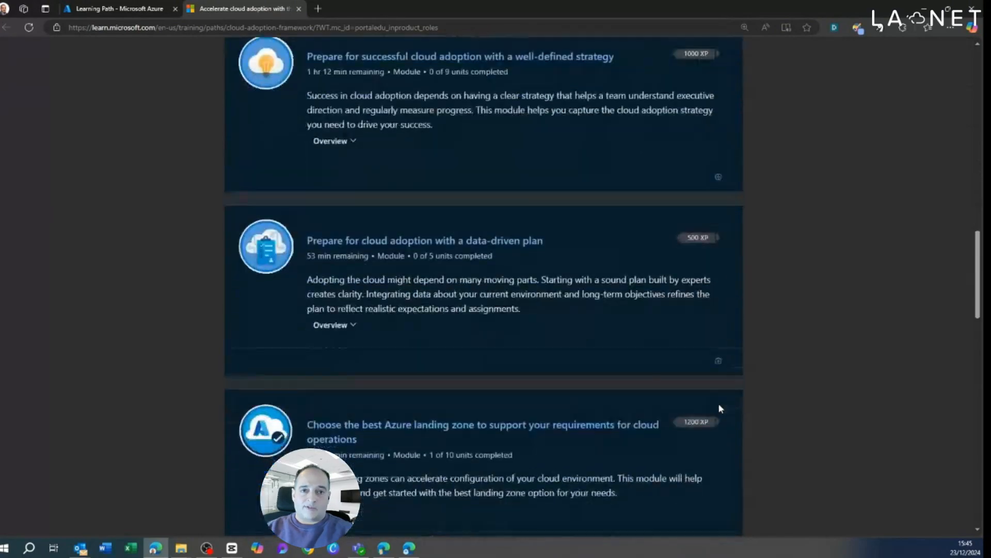
{"action": "scroll", "coordinate": [720, 408], "scroll_direction": "down", "scroll_amount": 12}
{"action": "scroll", "coordinate": [720, 408], "scroll_direction": "up", "scroll_amount": 9}
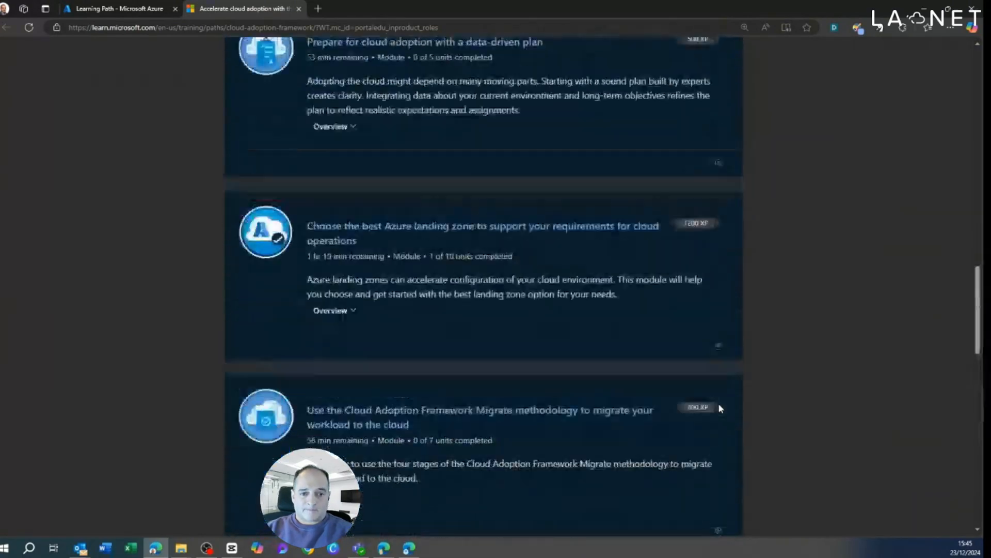
{"action": "scroll", "coordinate": [720, 408], "scroll_direction": "up", "scroll_amount": 20}
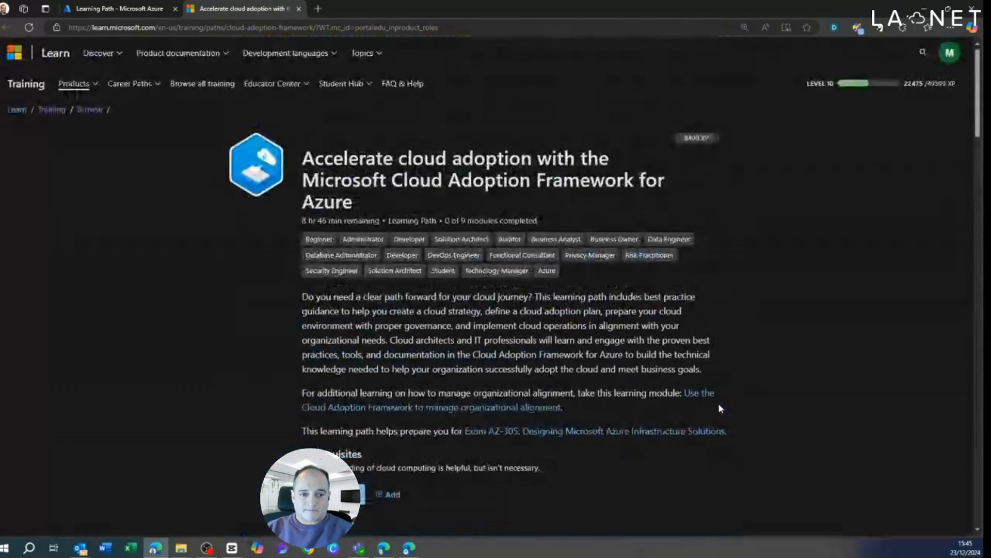
{"action": "left_click", "coordinate": [130, 10]}
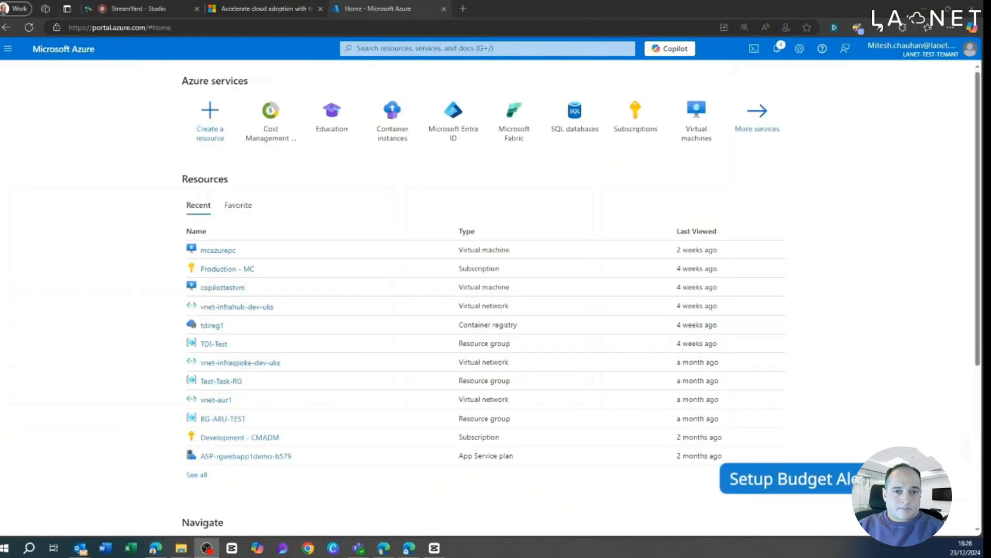
Step: Open Cost Management from Cost Management + Billing and show the Tenant Root Group's budgets
{"action": "left_click", "coordinate": [282, 118]}
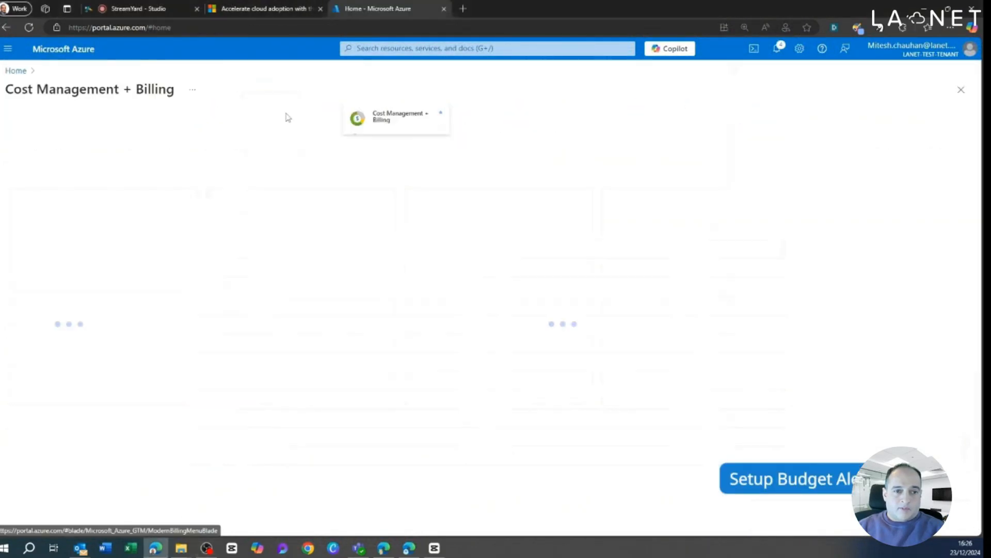
{"action": "left_click", "coordinate": [52, 162]}
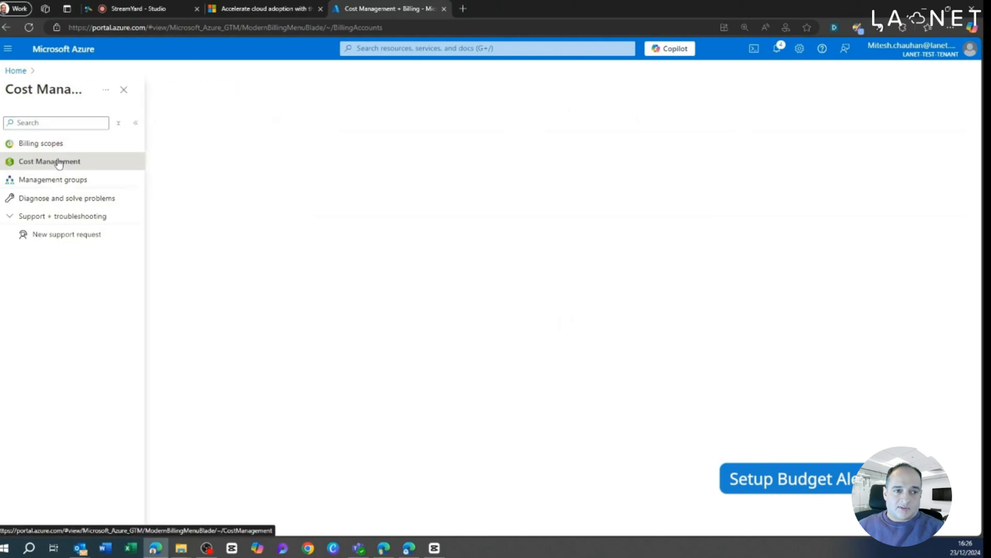
{"action": "left_click", "coordinate": [969, 76]}
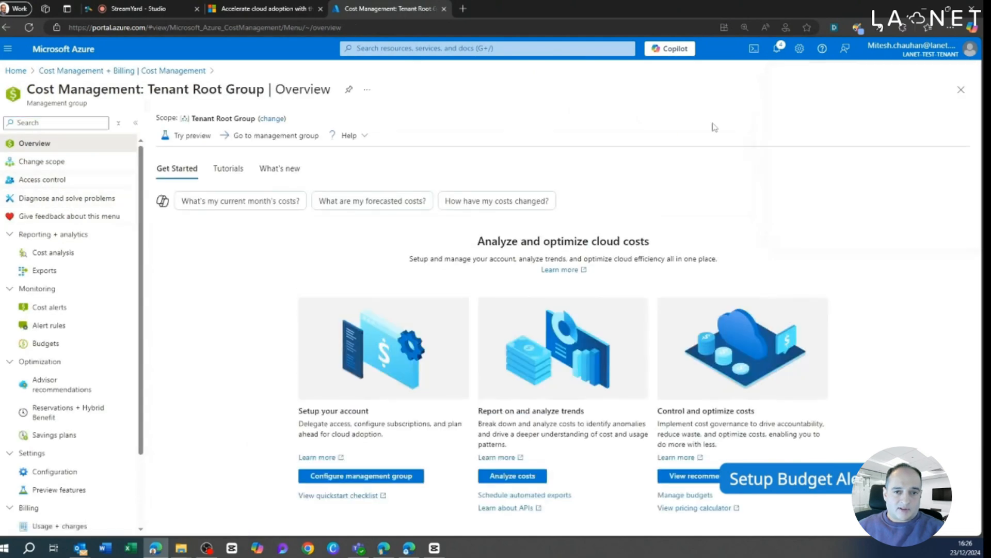
{"action": "left_click", "coordinate": [52, 342]}
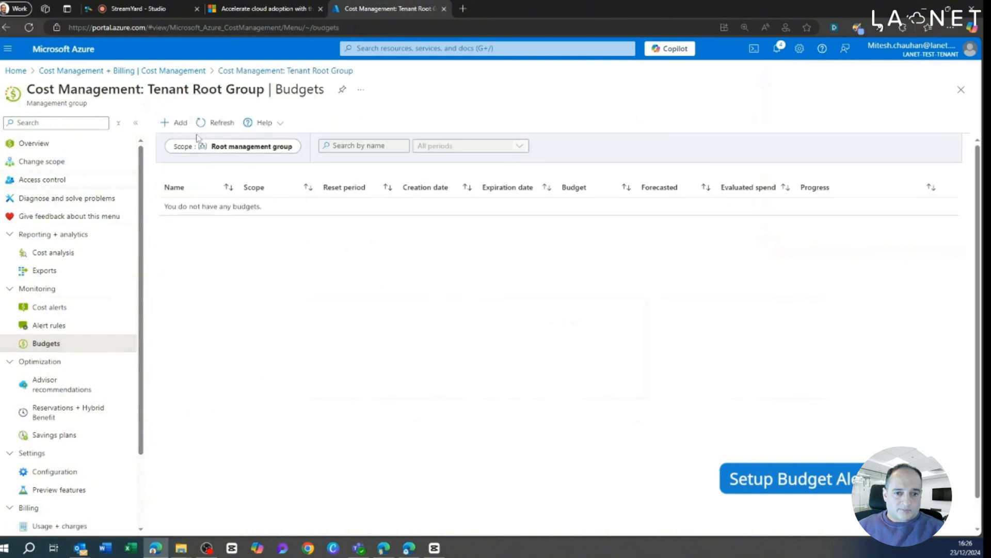
Step: Add a monthly budget named Mybudget1 with an amount of £65 and proceed to its alert settings
{"action": "left_click", "coordinate": [178, 124]}
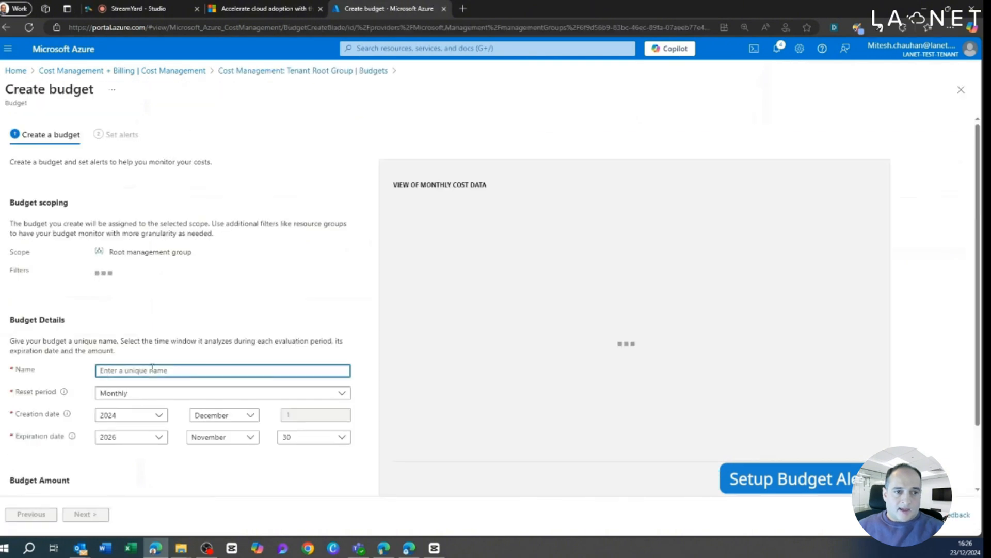
{"action": "type", "text": "My"}
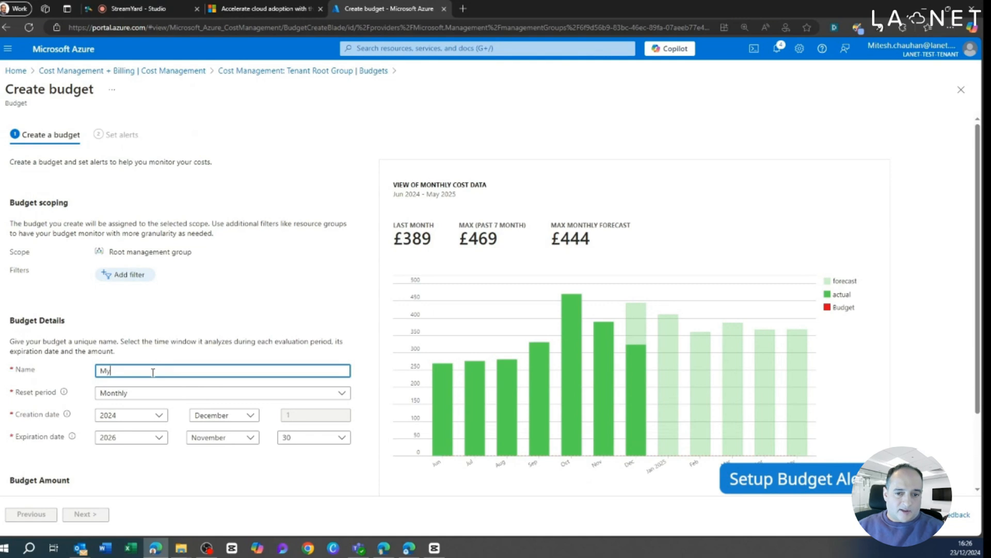
{"action": "type", "text": "budget1"}
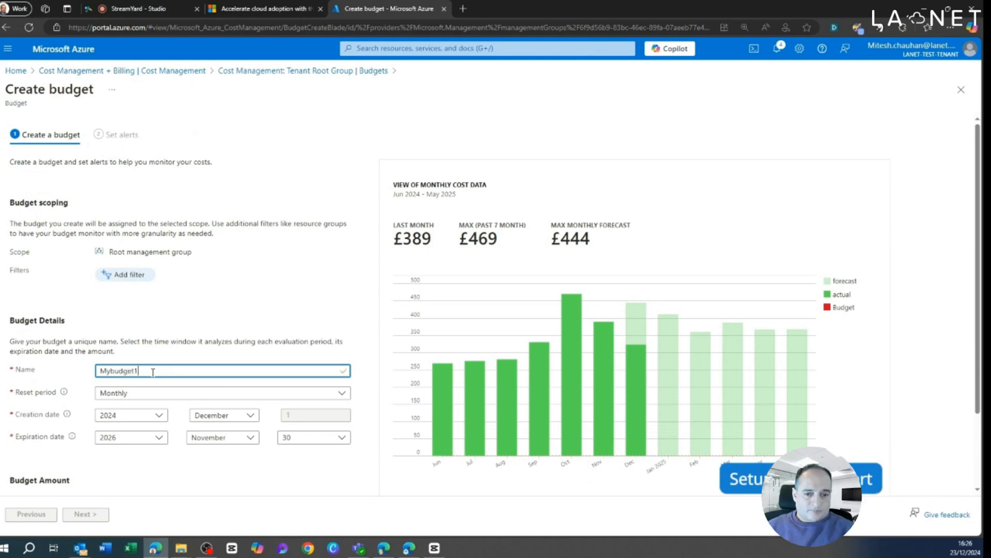
{"action": "scroll", "coordinate": [170, 485], "scroll_direction": "down", "scroll_amount": 2}
{"action": "scroll", "coordinate": [170, 486], "scroll_direction": "down", "scroll_amount": 1}
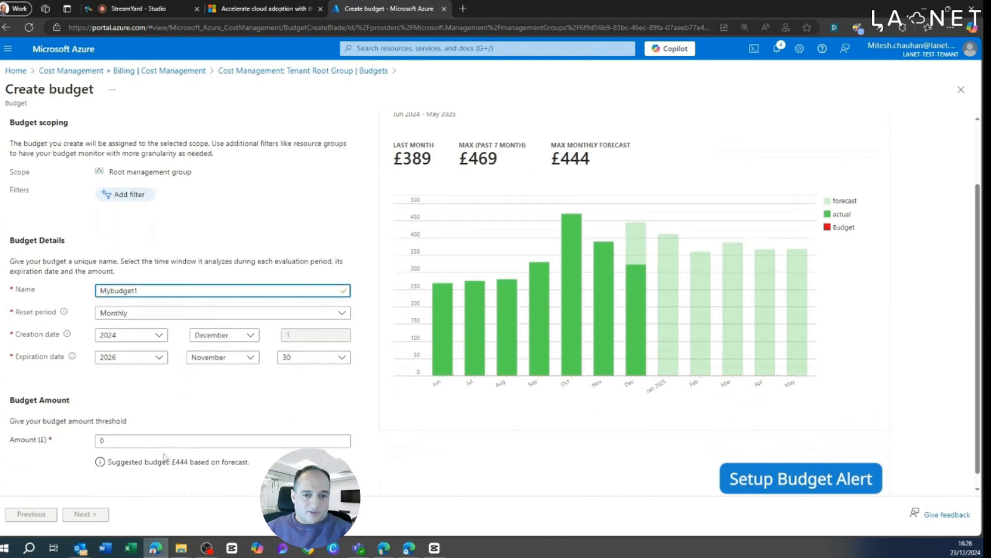
{"action": "left_click", "coordinate": [166, 441]}
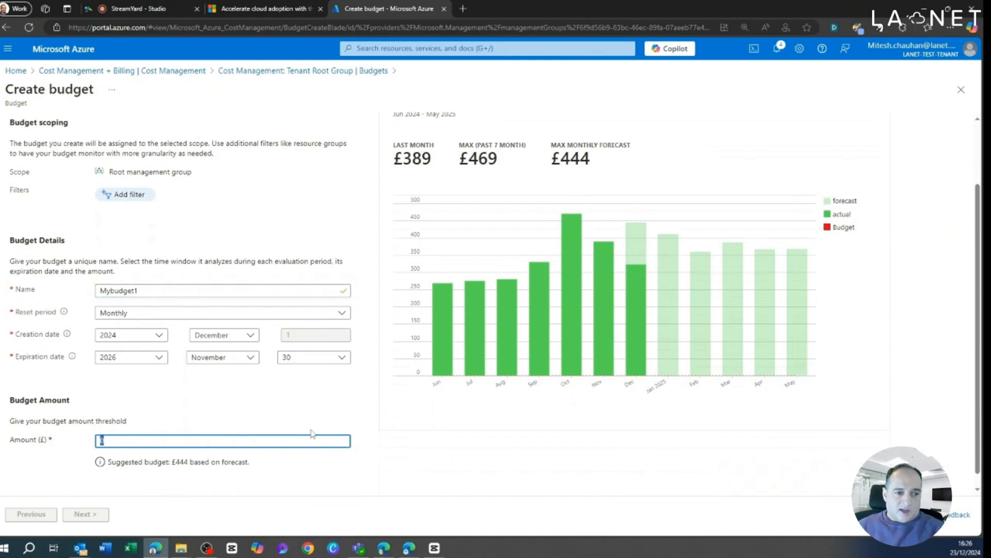
{"action": "type", "text": "65"}
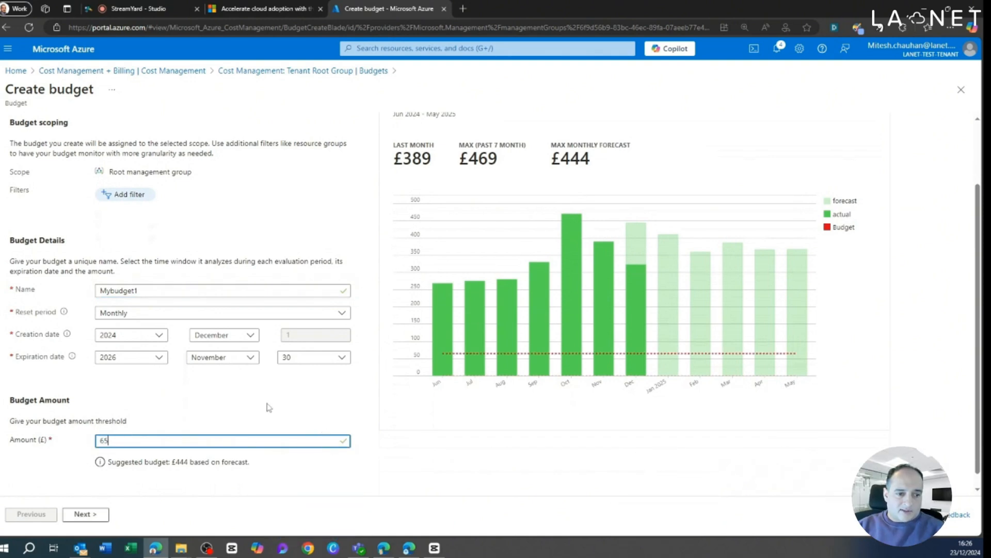
{"action": "left_click", "coordinate": [99, 514]}
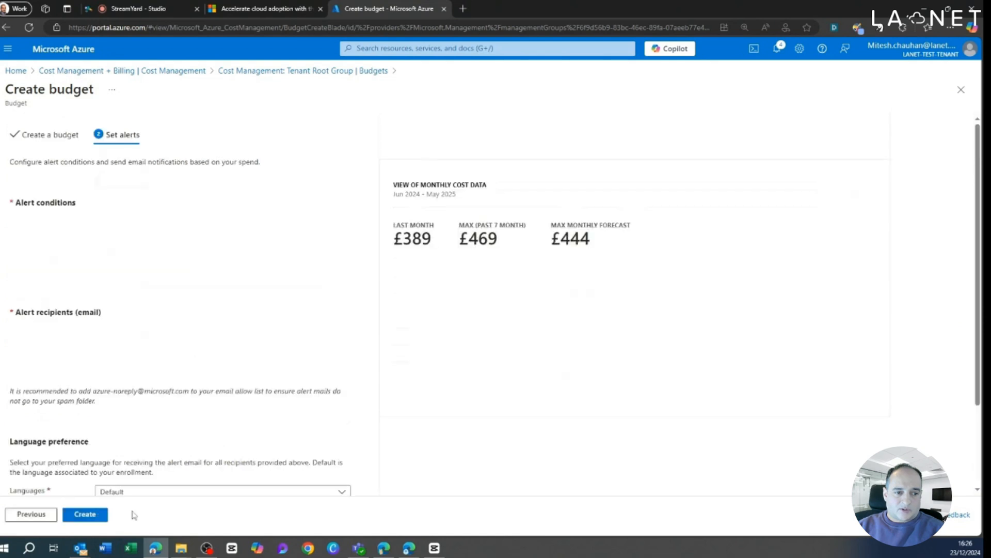
Step: Add an alert condition of type Actual at 90% of the budget
{"action": "left_click", "coordinate": [58, 251]}
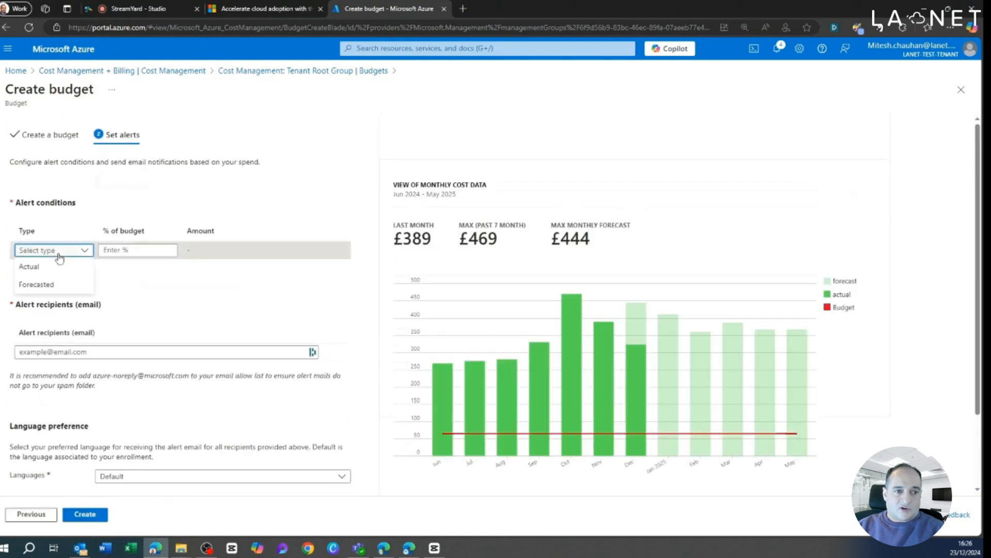
{"action": "left_click", "coordinate": [53, 266]}
{"action": "left_click", "coordinate": [137, 250]}
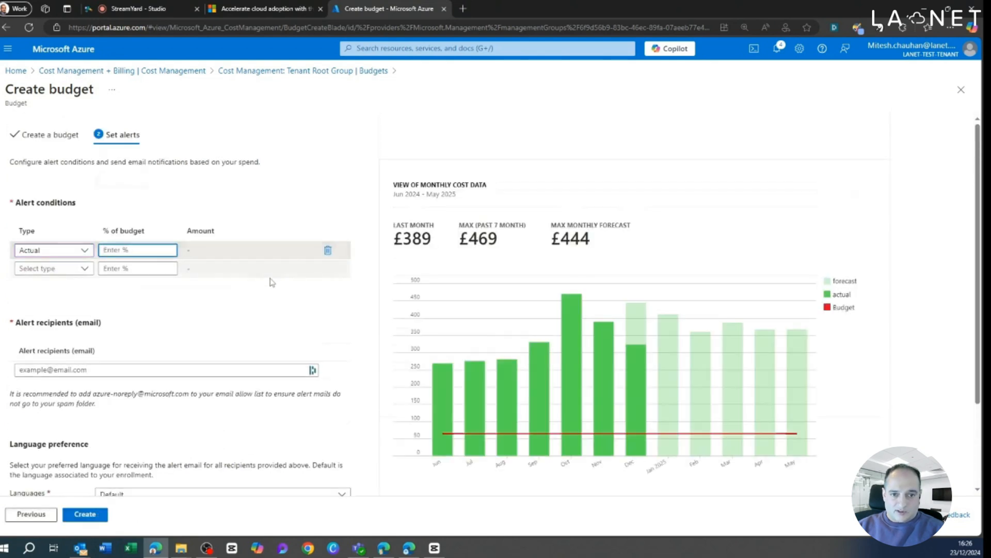
{"action": "type", "text": "90"}
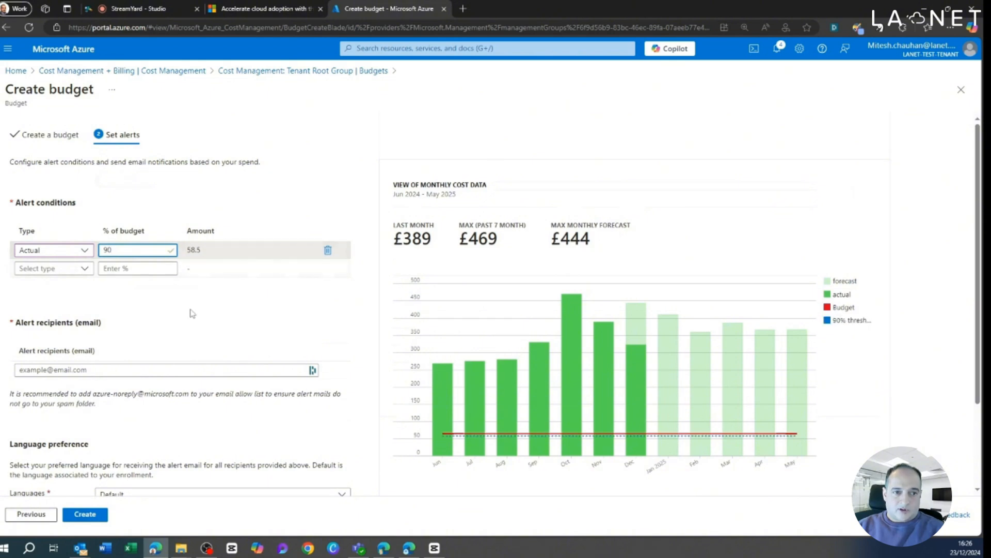
Step: Enter the recipient's e-mail address for the budget alert
{"action": "scroll", "coordinate": [191, 318], "scroll_direction": "down", "scroll_amount": 1}
{"action": "left_click", "coordinate": [92, 316]}
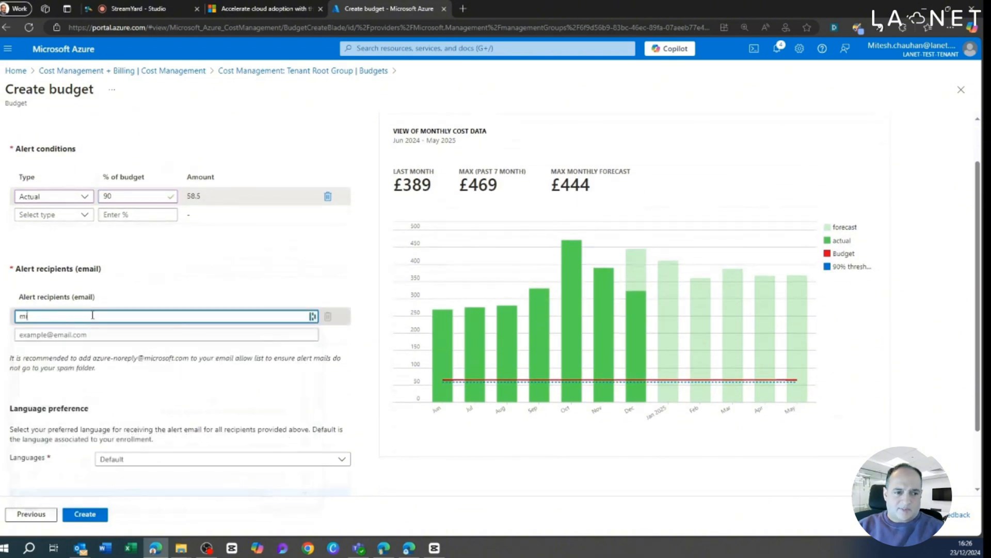
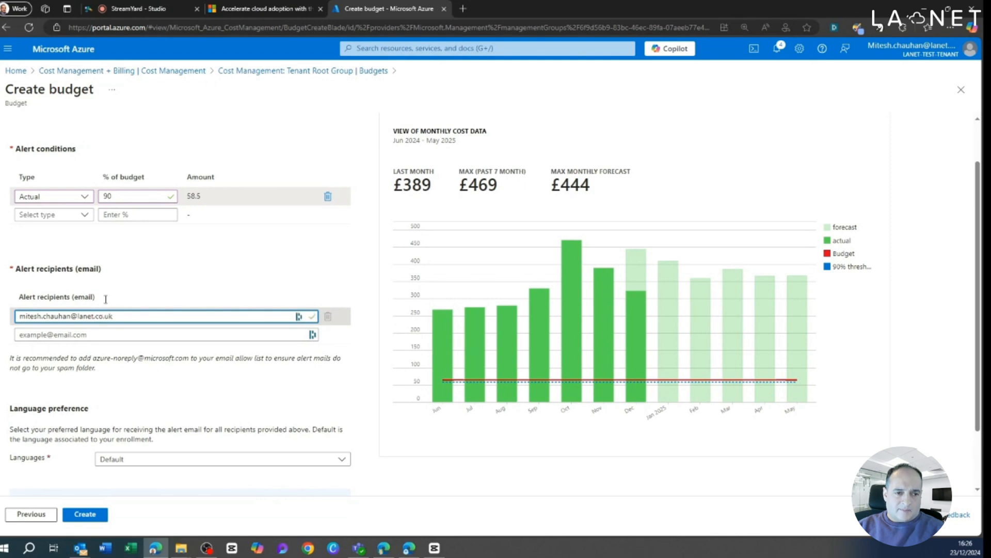
Step: Set the alert e-mail language to English (United Kingdom) and submit the budget for creation
{"action": "scroll", "coordinate": [127, 350], "scroll_direction": "down", "scroll_amount": 2}
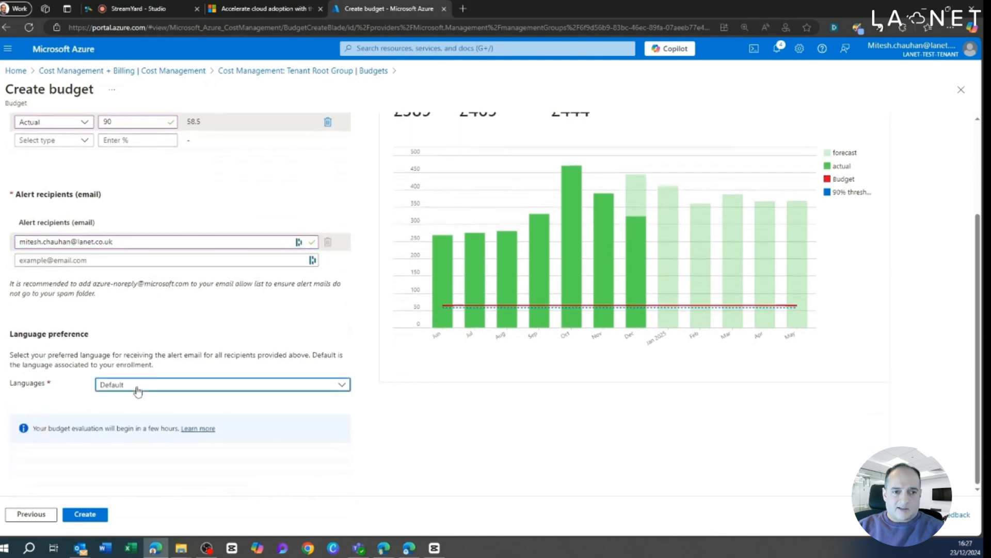
{"action": "left_click", "coordinate": [132, 385]}
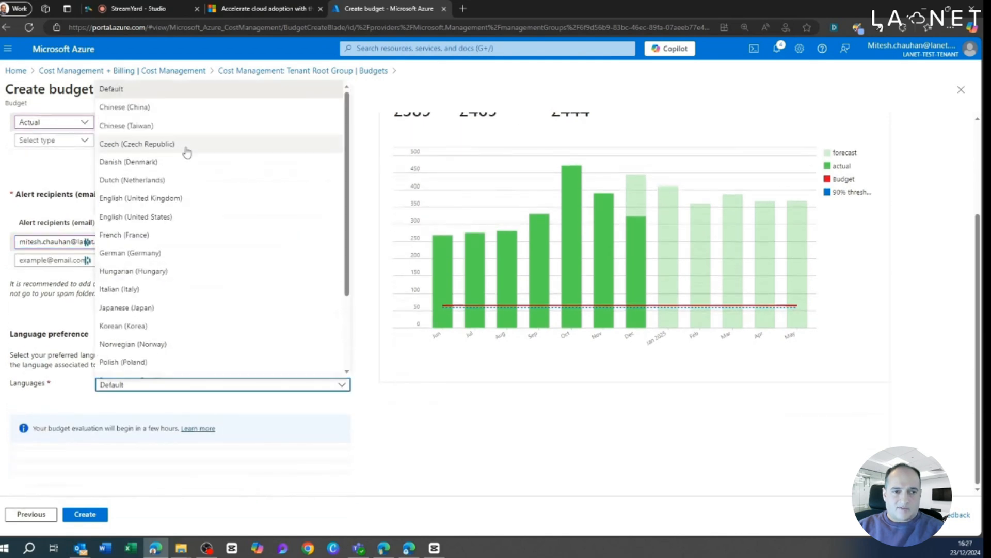
{"action": "left_click", "coordinate": [155, 199]}
{"action": "left_click", "coordinate": [85, 514]}
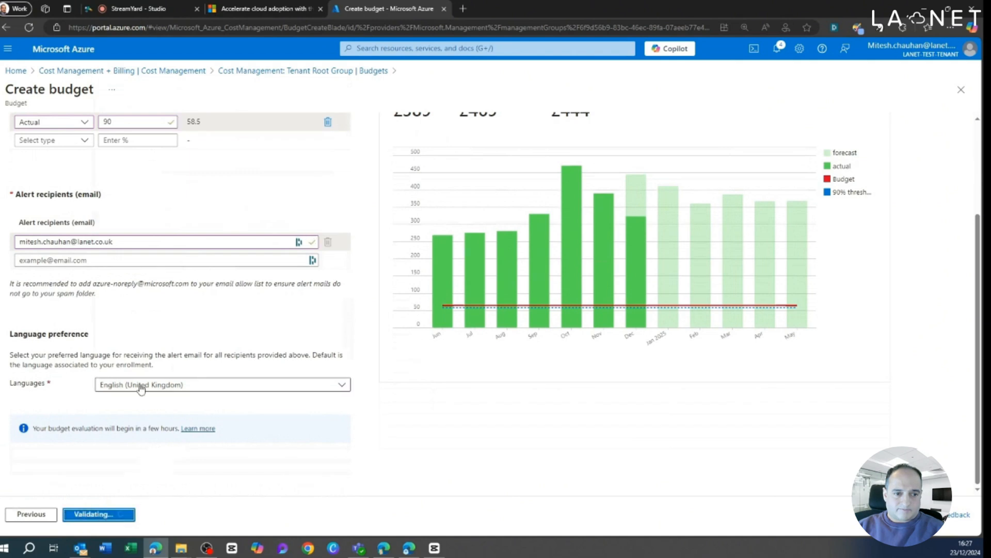